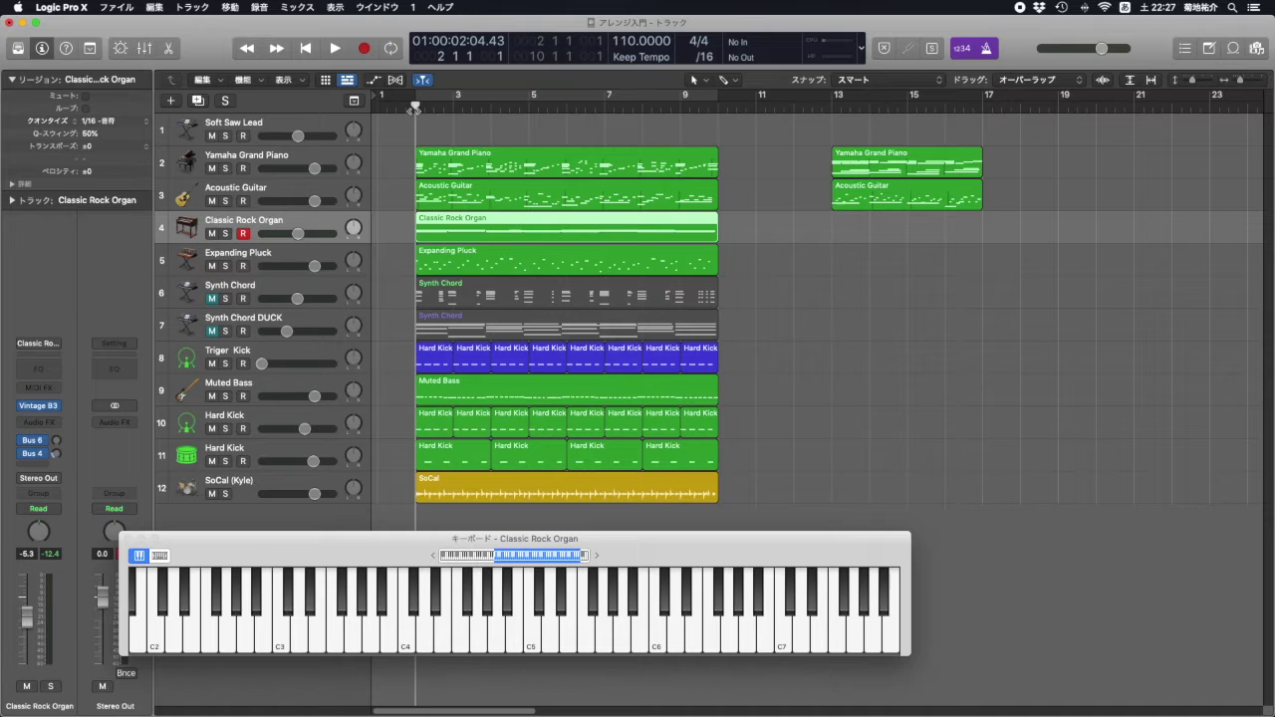
Play the soloed Classic Rock Organ region from bar 2 with its notes open in the piano roll
double_click(414, 111)
left_click(225, 233)
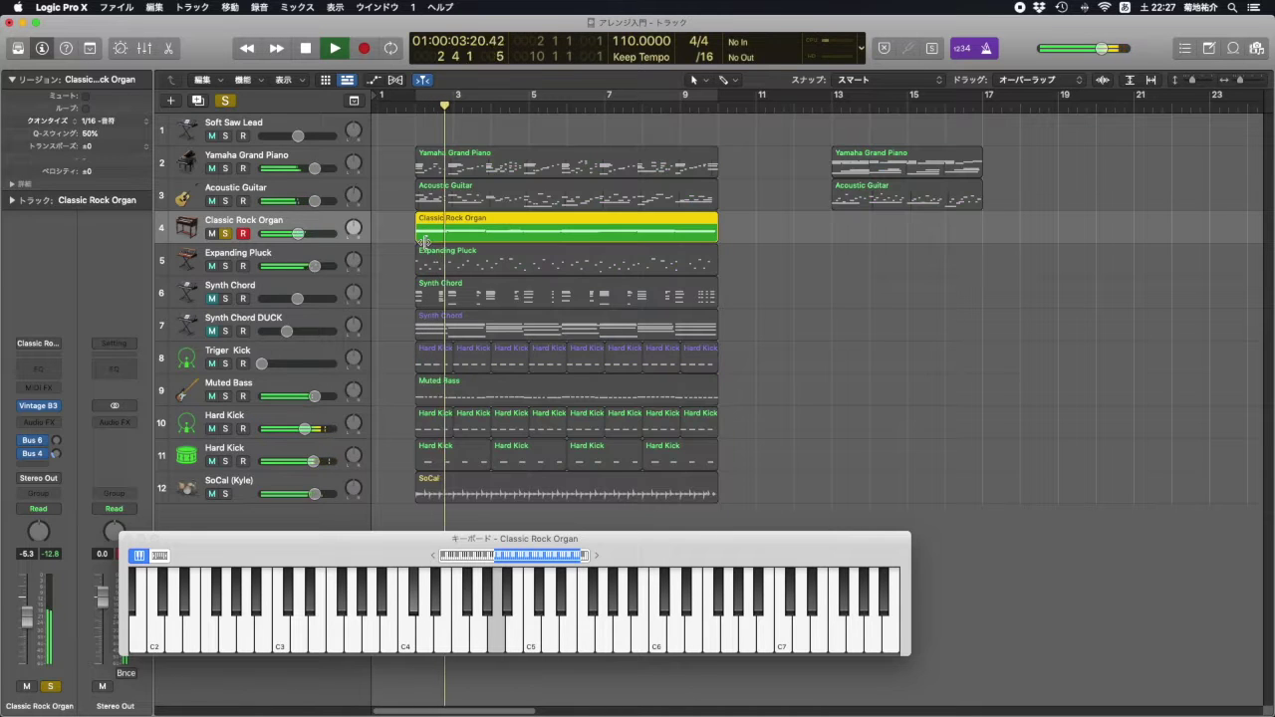
key("p")
left_click_drag(642, 553, 648, 158)
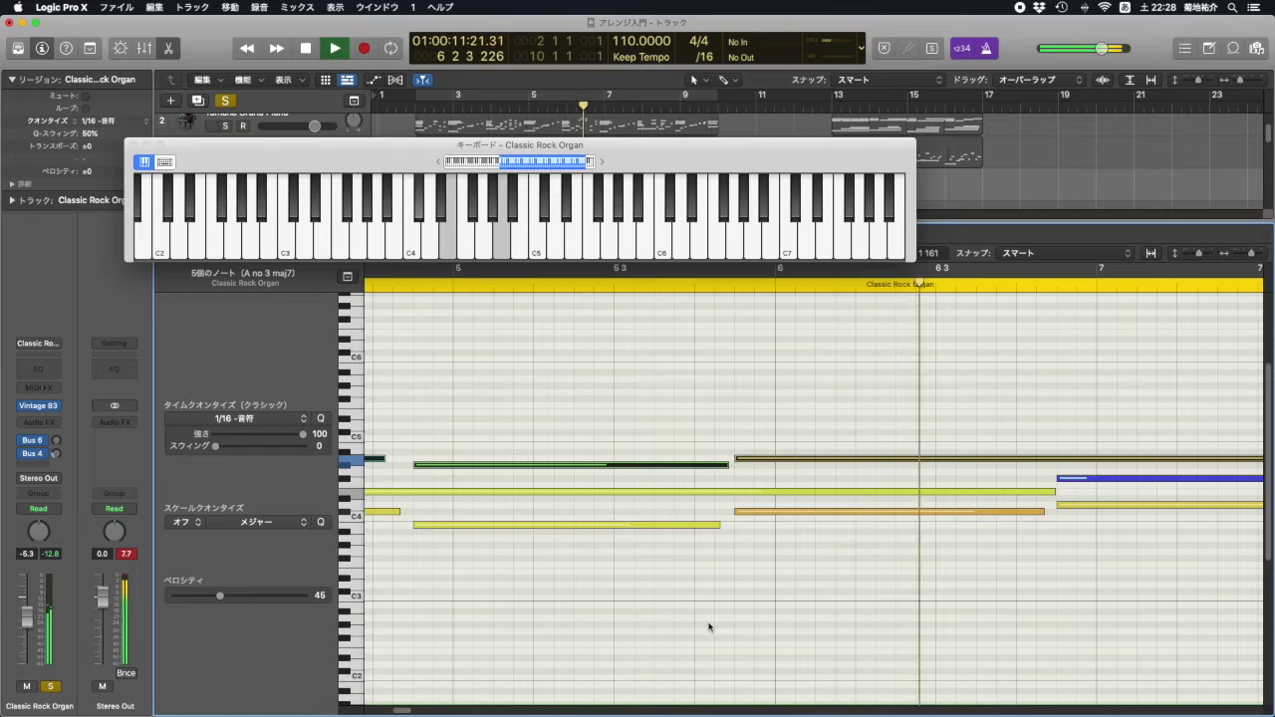
key("space")
Examine how the organ chords connect between bars 3 and 6, checking which notes neighbouring chords share
scroll(715, 628, "left", 10)
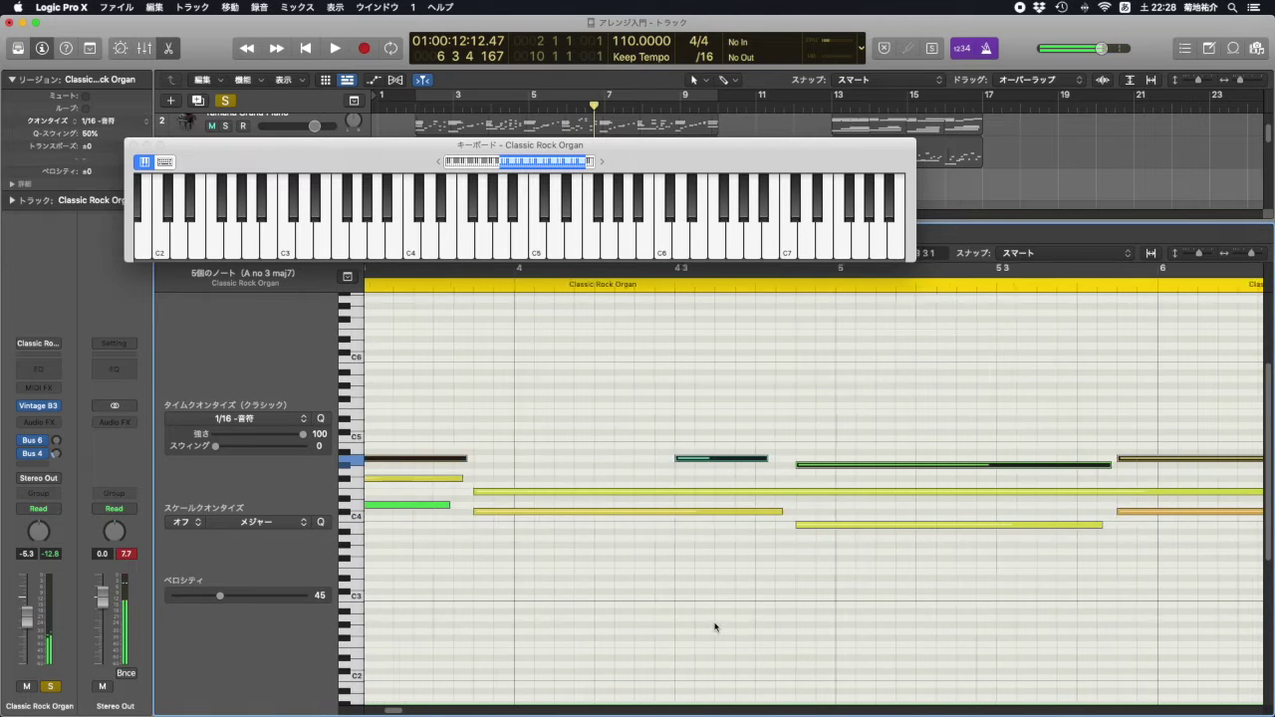
scroll(714, 627, "right", 4)
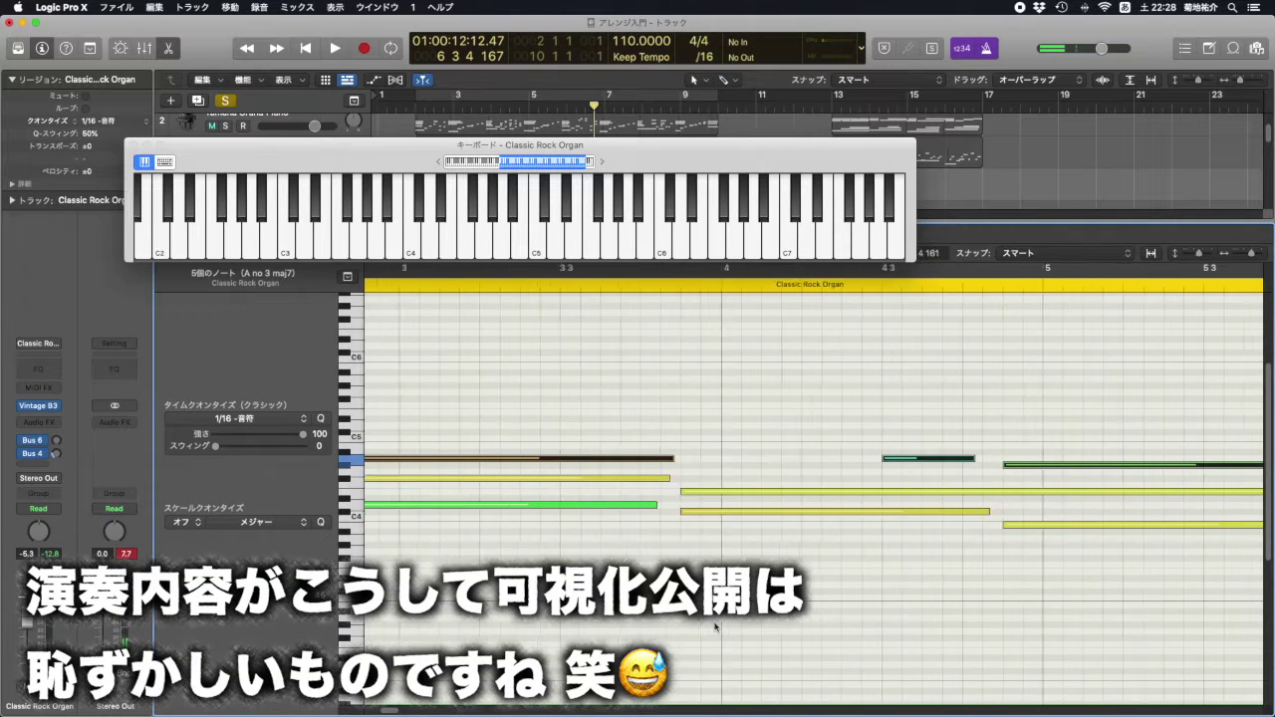
scroll(714, 628, "left", 5)
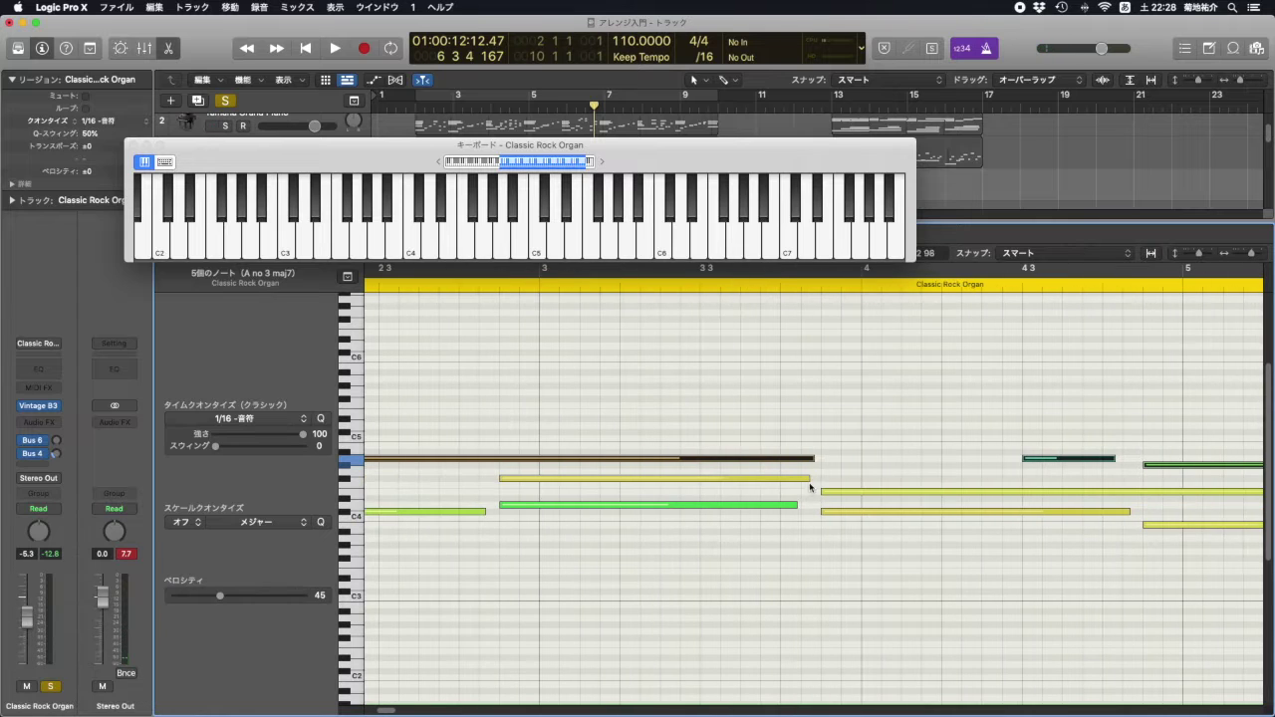
left_click_drag(808, 479, 815, 505)
scroll(763, 529, "right", 5)
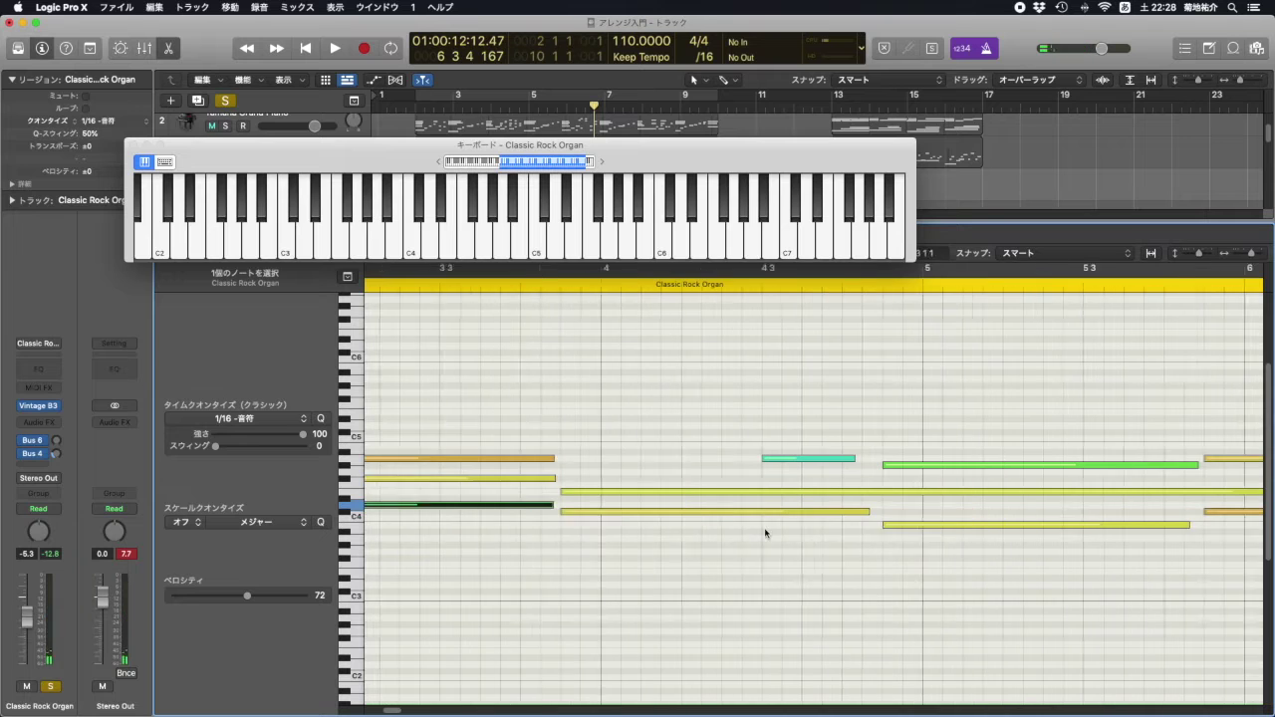
scroll(765, 533, "right", 2)
left_click_drag(747, 428, 759, 604)
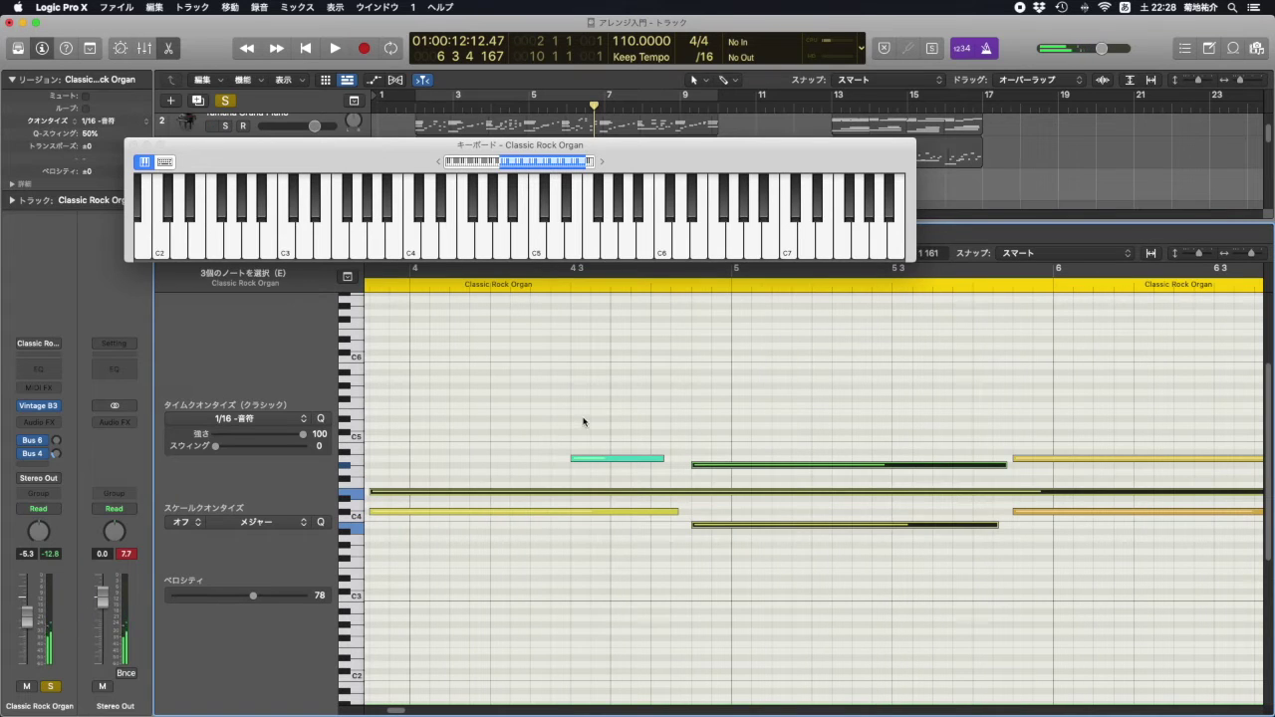
left_click_drag(583, 421, 604, 619)
left_click_drag(797, 402, 833, 612)
scroll(768, 557, "right", 5)
scroll(768, 556, "left", 5)
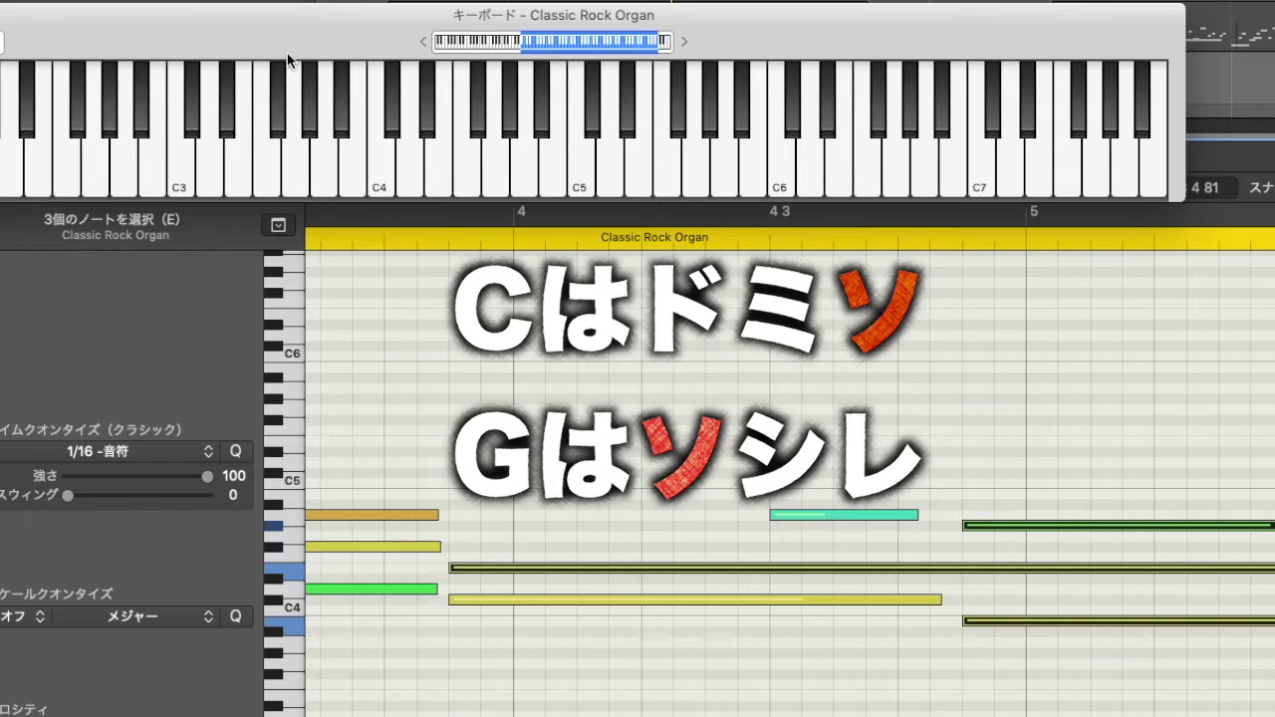
left_click(659, 560)
left_click_drag(772, 550, 1055, 576)
Move the on-screen keyboard below the tracks, unsolo the organ track and close the piano roll
left_click_drag(365, 30, 535, 455)
left_click_drag(239, 453, 227, 532)
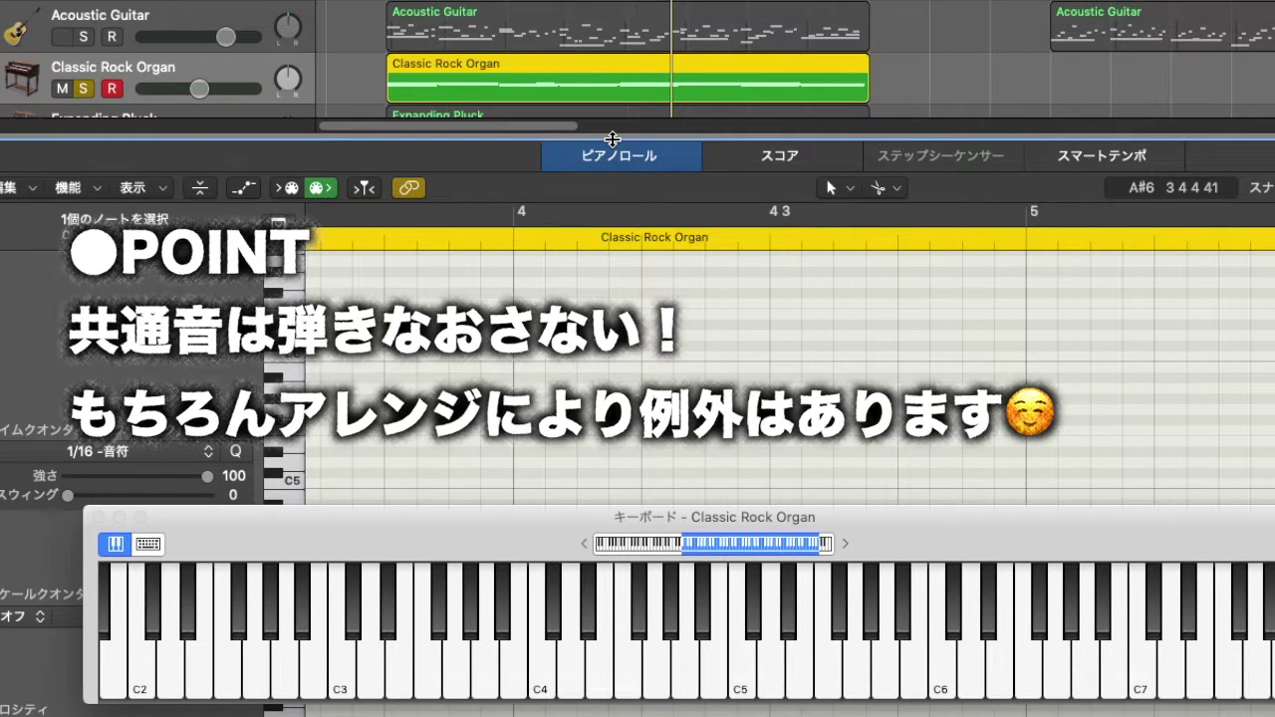
key("p")
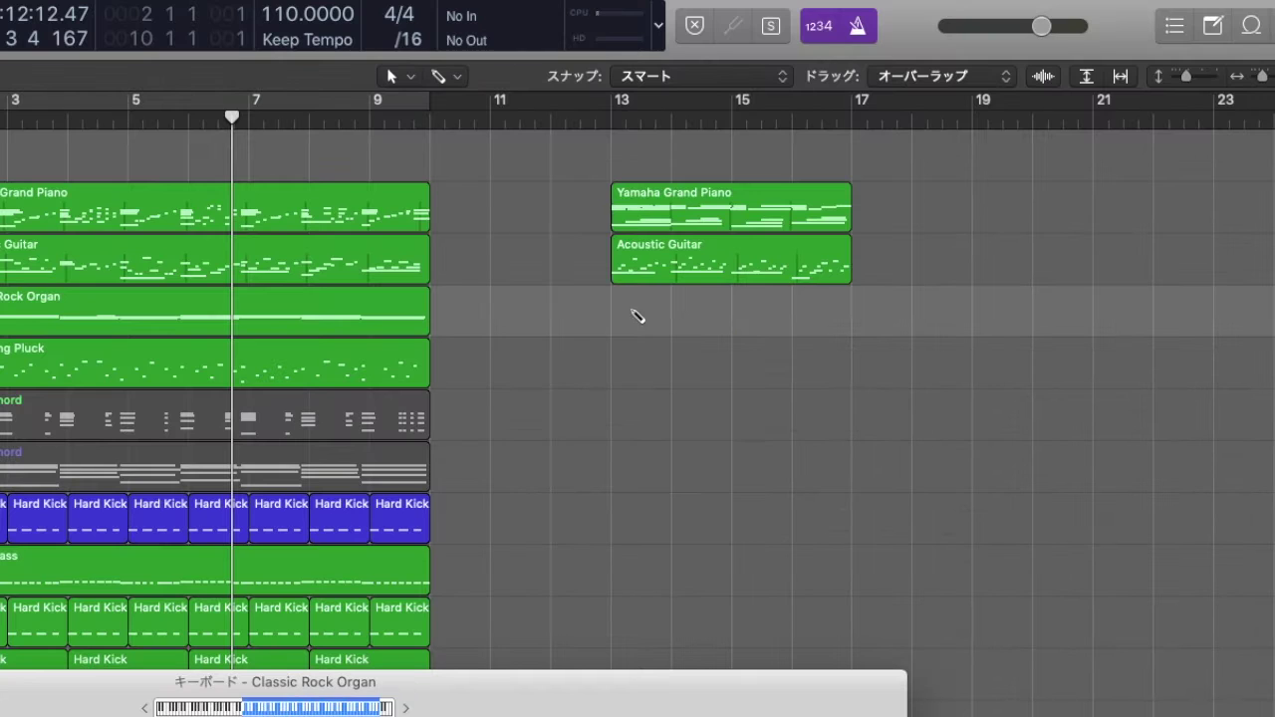
Create an empty Classic Rock Organ region spanning bars 13 to 17 and open it in the piano roll
left_click(637, 316)
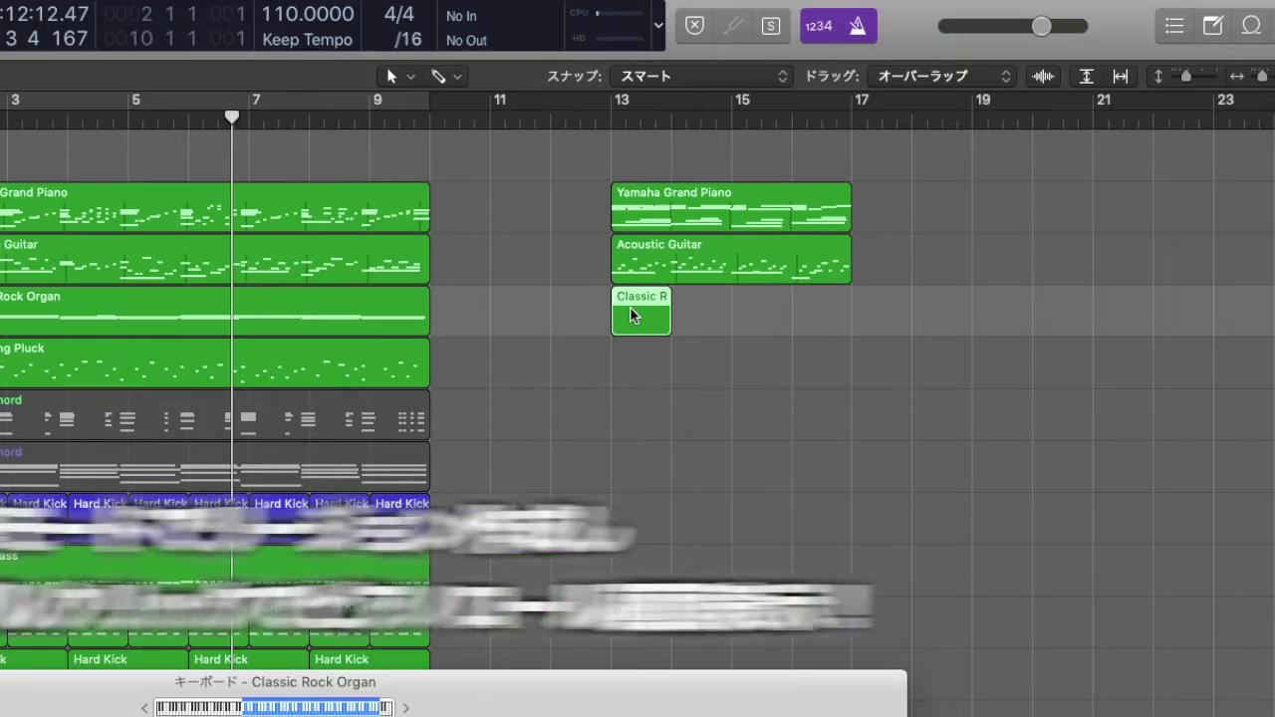
left_click_drag(670, 331, 842, 344)
double_click(785, 321)
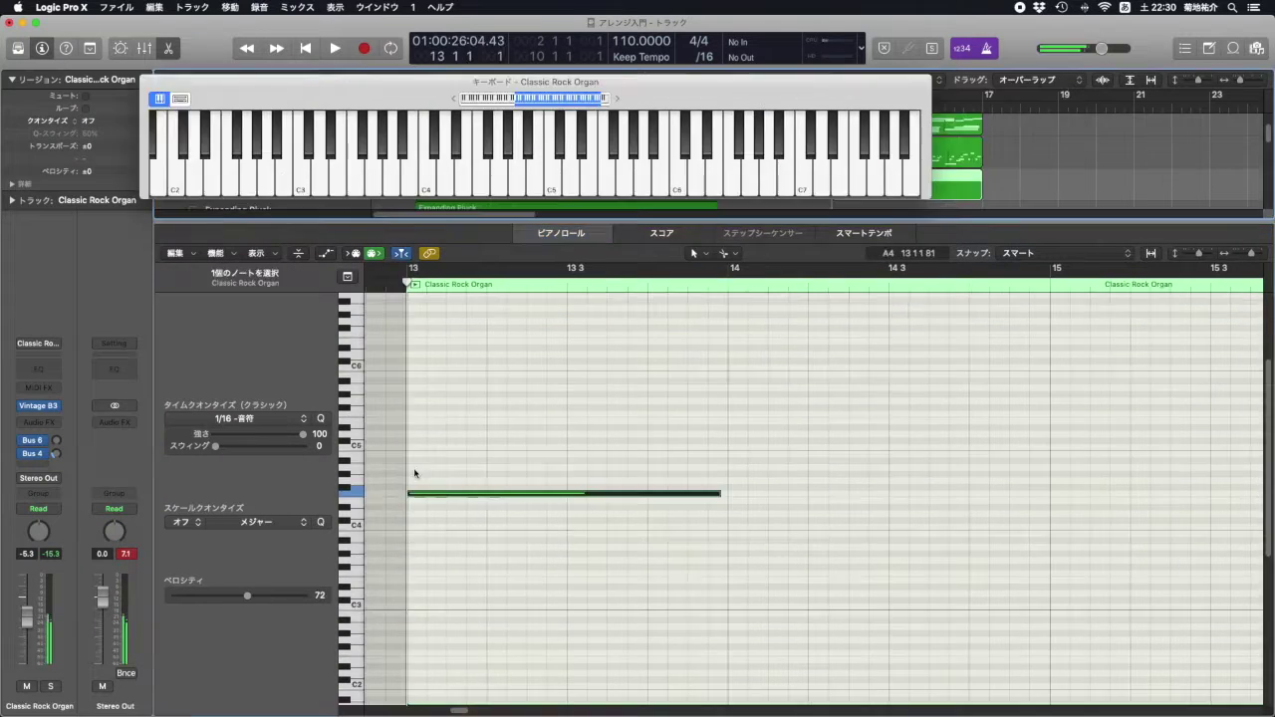
Try drawing a stacked chord of one-bar organ notes at bar 13
left_click(412, 466)
left_click(412, 438)
left_click_drag(412, 438, 418, 447)
left_click_drag(682, 438, 727, 493)
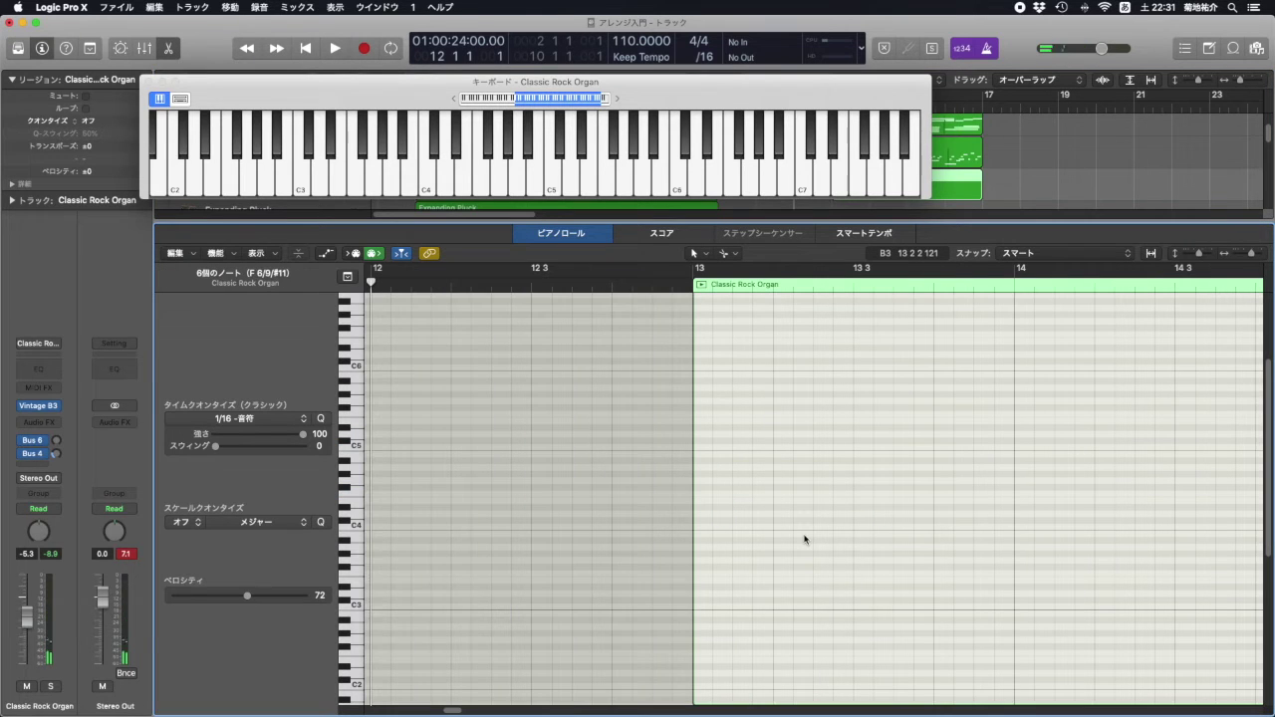
Record four bars of organ chords in real time from bar 13 and delete the unwanted note
key("r")
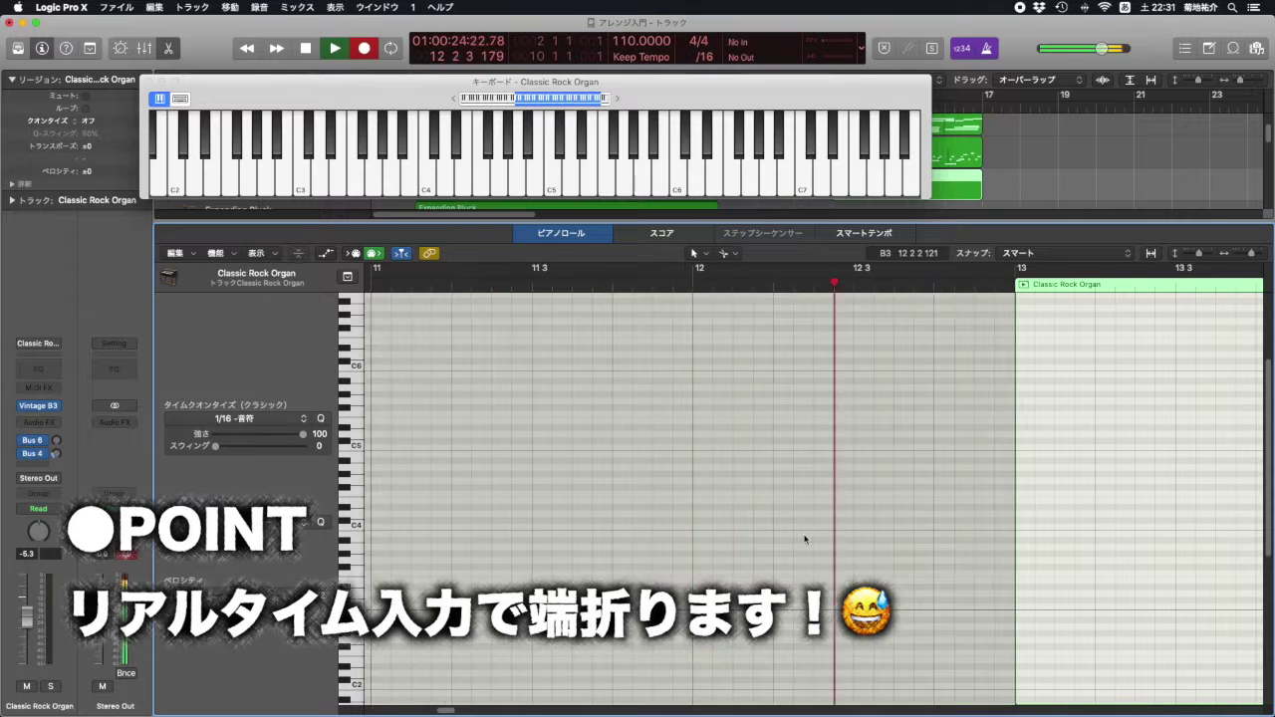
key("space")
left_click(765, 540)
key("Delete")
key("super+Left")
key("super+Left")
Quantize all recorded chord notes to 1/16 and extend them so each chord fills its bar
left_click_drag(506, 488, 984, 638)
key("q")
key("shift+backslash")
left_click(603, 251)
left_click(654, 446)
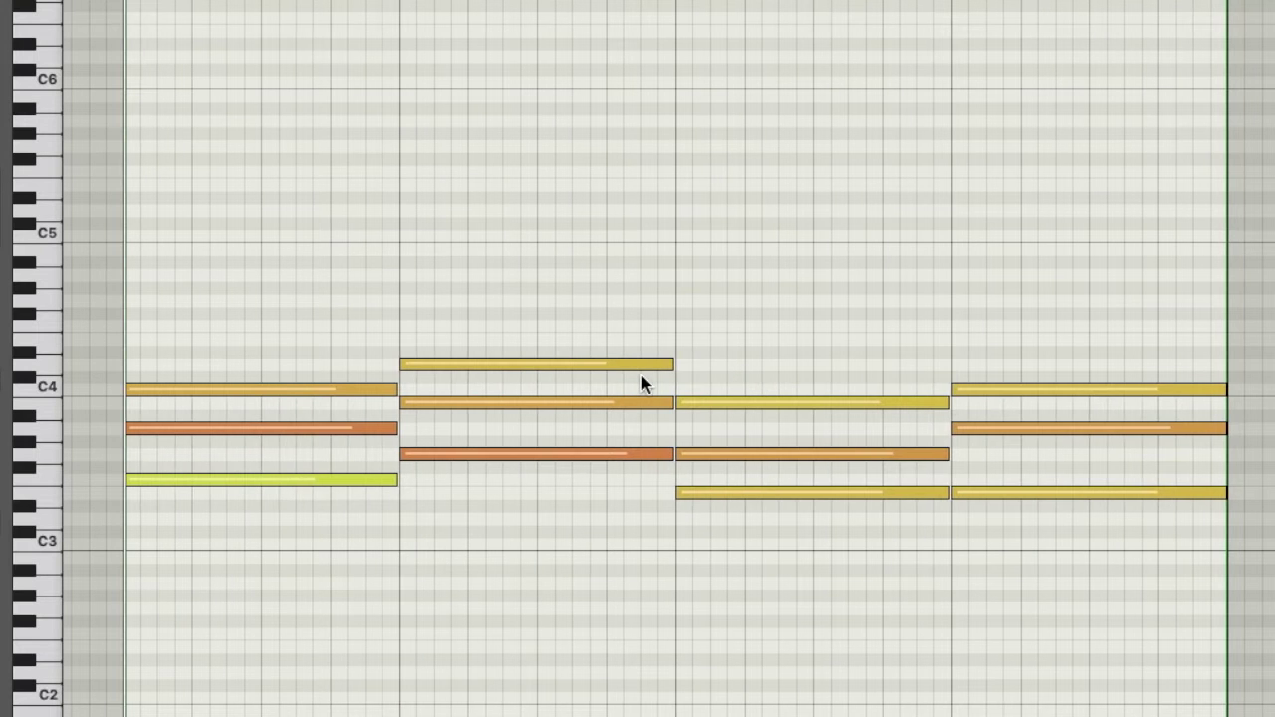
Join the repeated B3 and G3 notes across bars 14 and 15, and the E3 notes across bars 15 and 16
left_click_drag(631, 381, 694, 409)
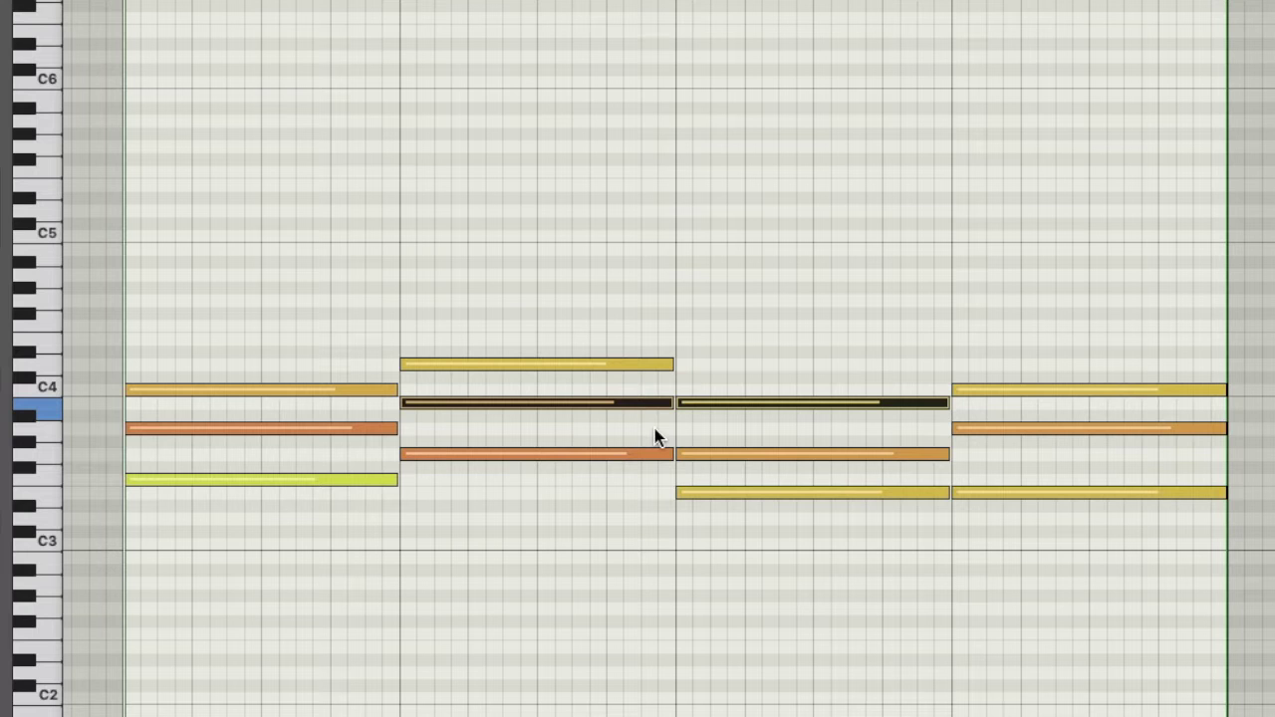
key("super+j")
left_click_drag(634, 427, 706, 480)
key("super+j")
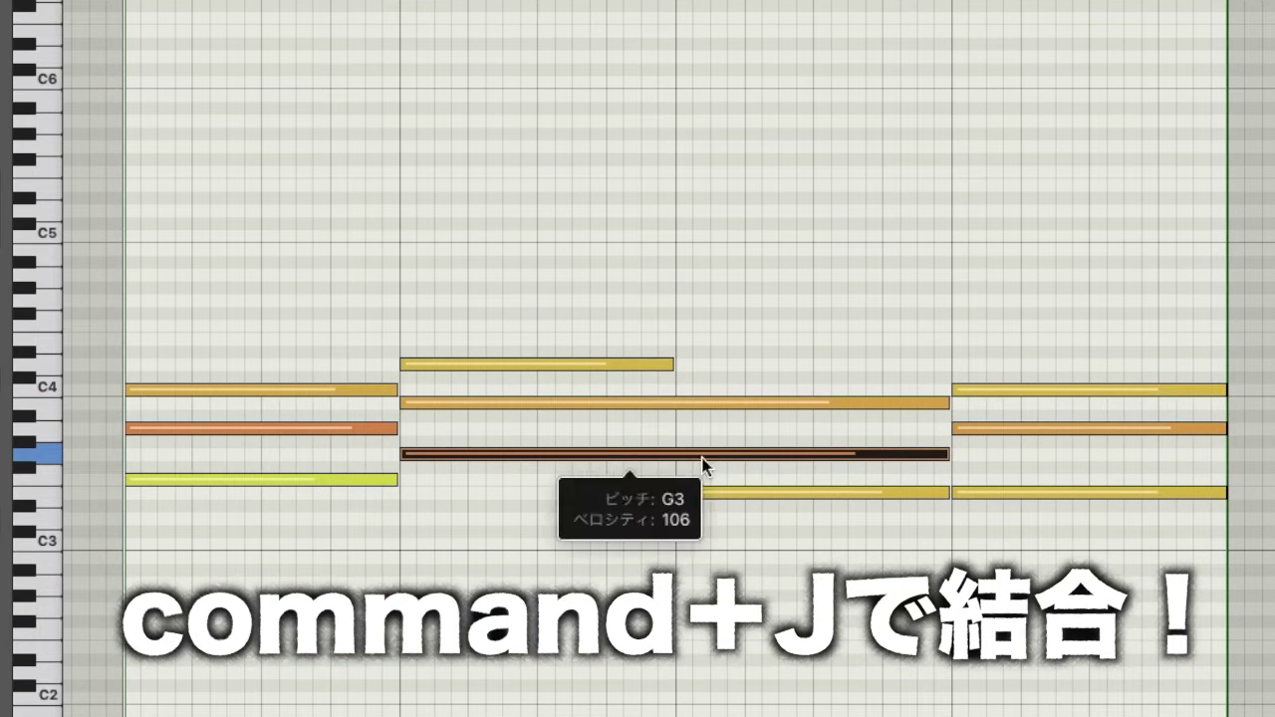
left_click_drag(973, 478, 896, 514)
key("super+j")
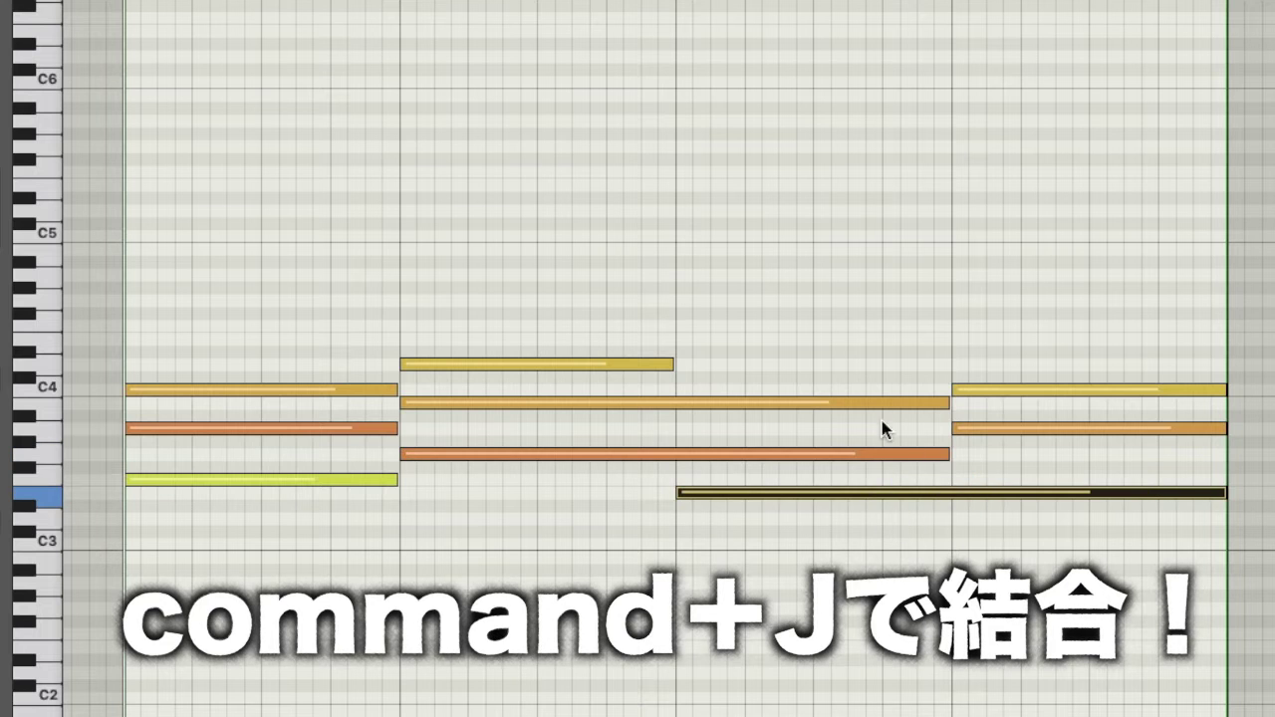
Play back the organ part with its joined notes from just before bar 13
scroll(749, 365, "left", 2)
scroll(749, 364, "left", 1)
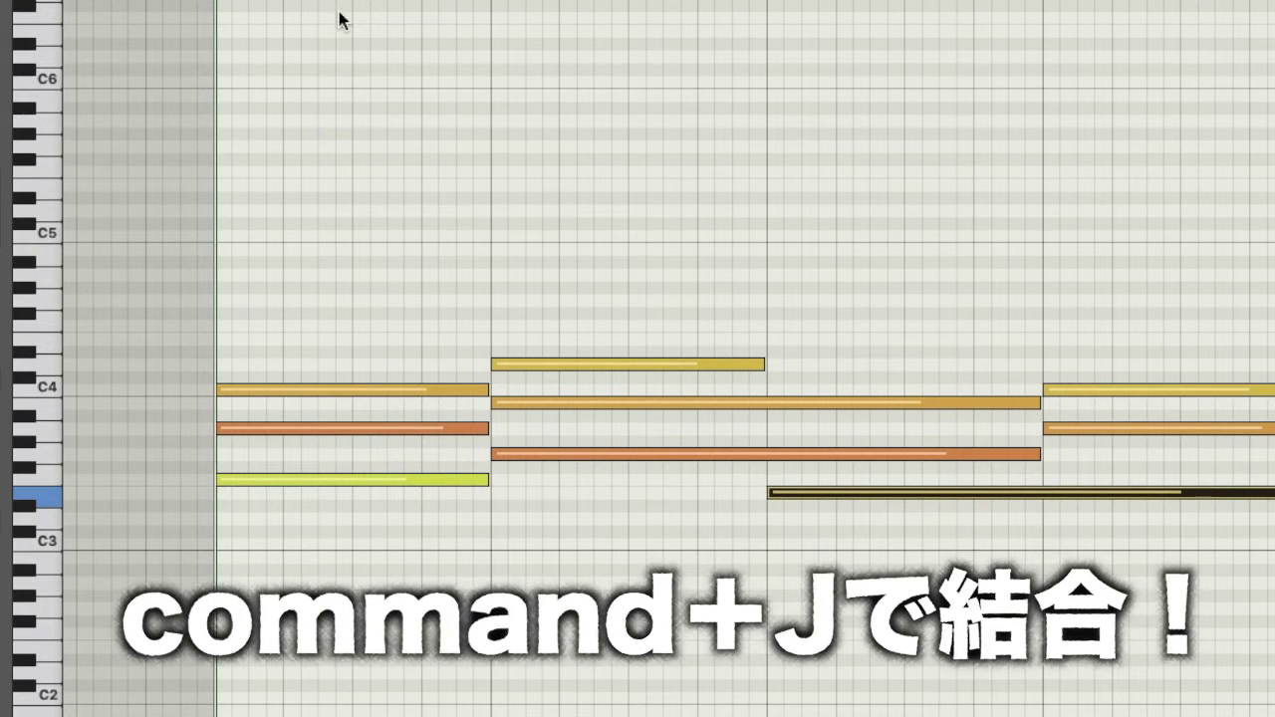
key("comma")
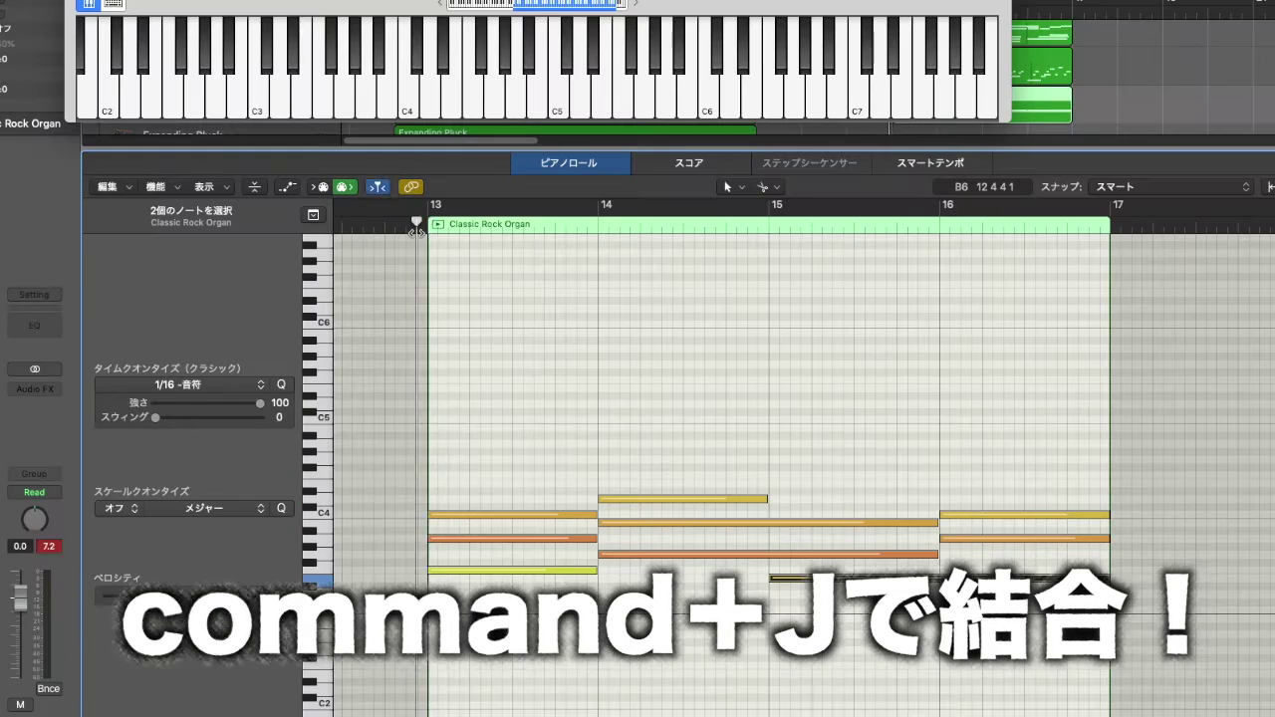
key("space")
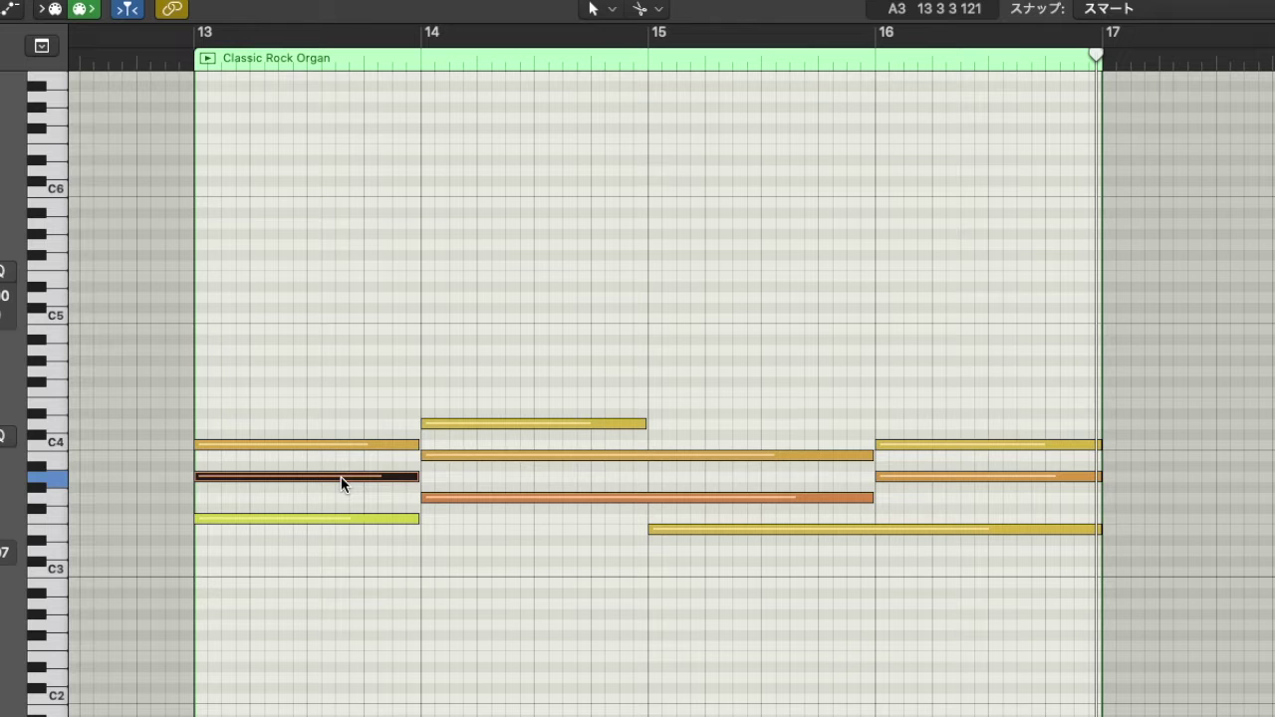
Delete the middle A3 notes from the chords in bars 13 and 16
key("Delete")
left_click(574, 455)
left_click(933, 476)
key("Delete")
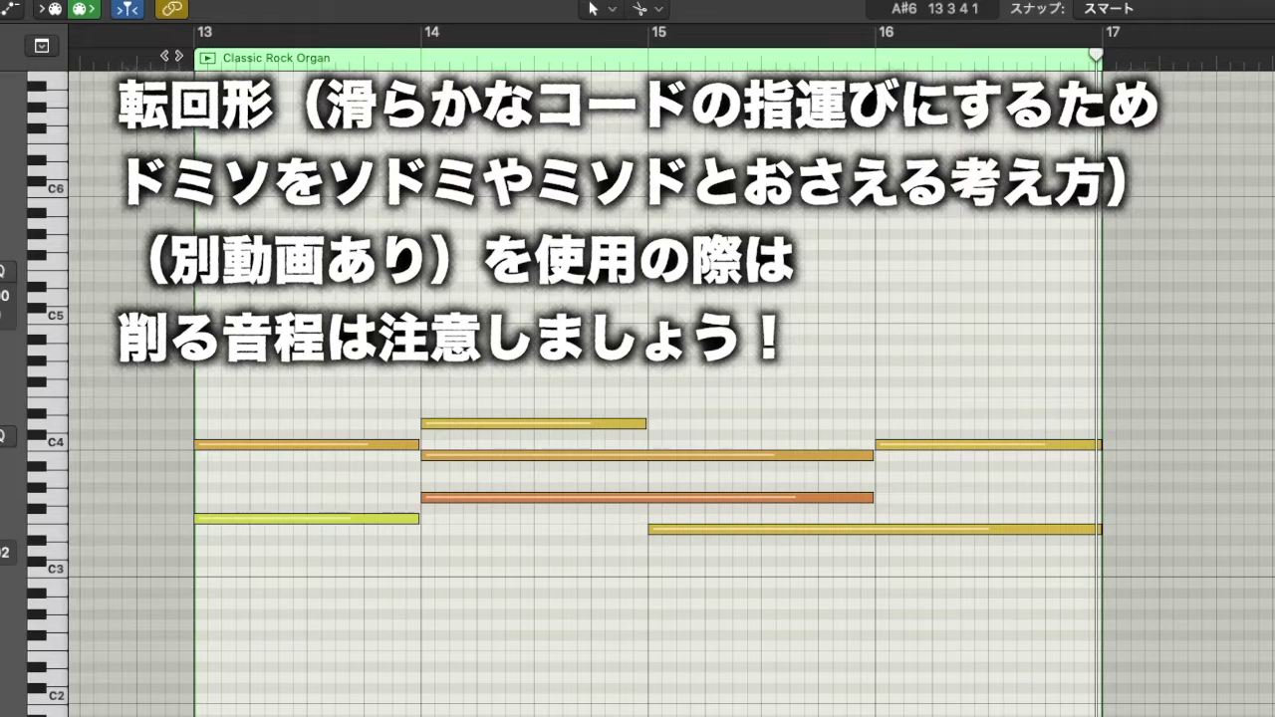
Shorten the long G3 note so that it ends at bar 15
left_click_drag(1017, 409, 922, 538)
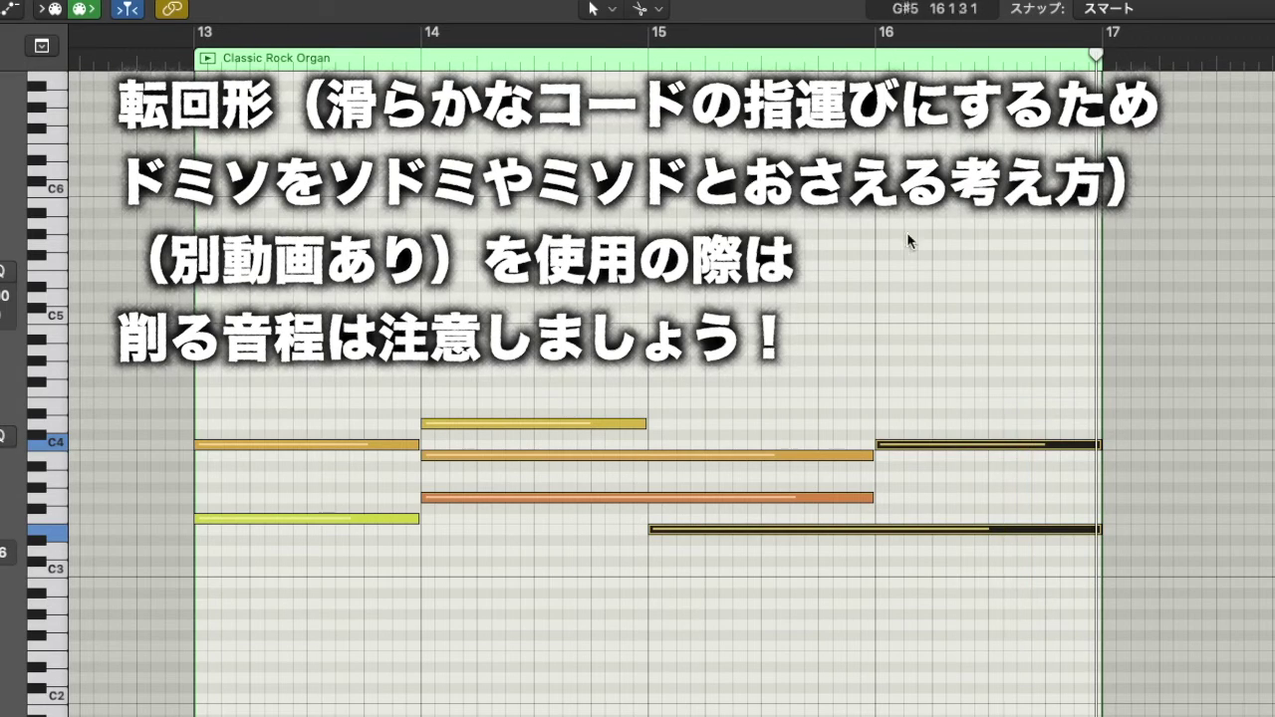
left_click_drag(931, 408, 946, 695)
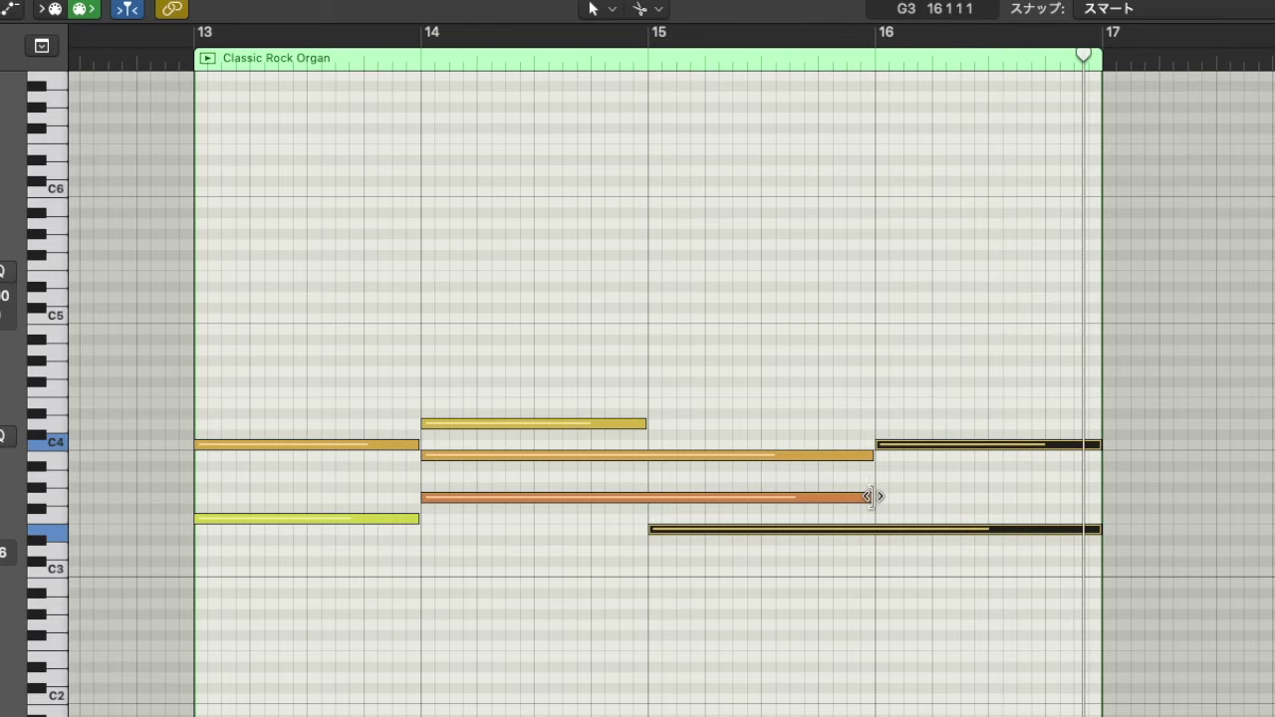
left_click_drag(869, 498, 648, 510)
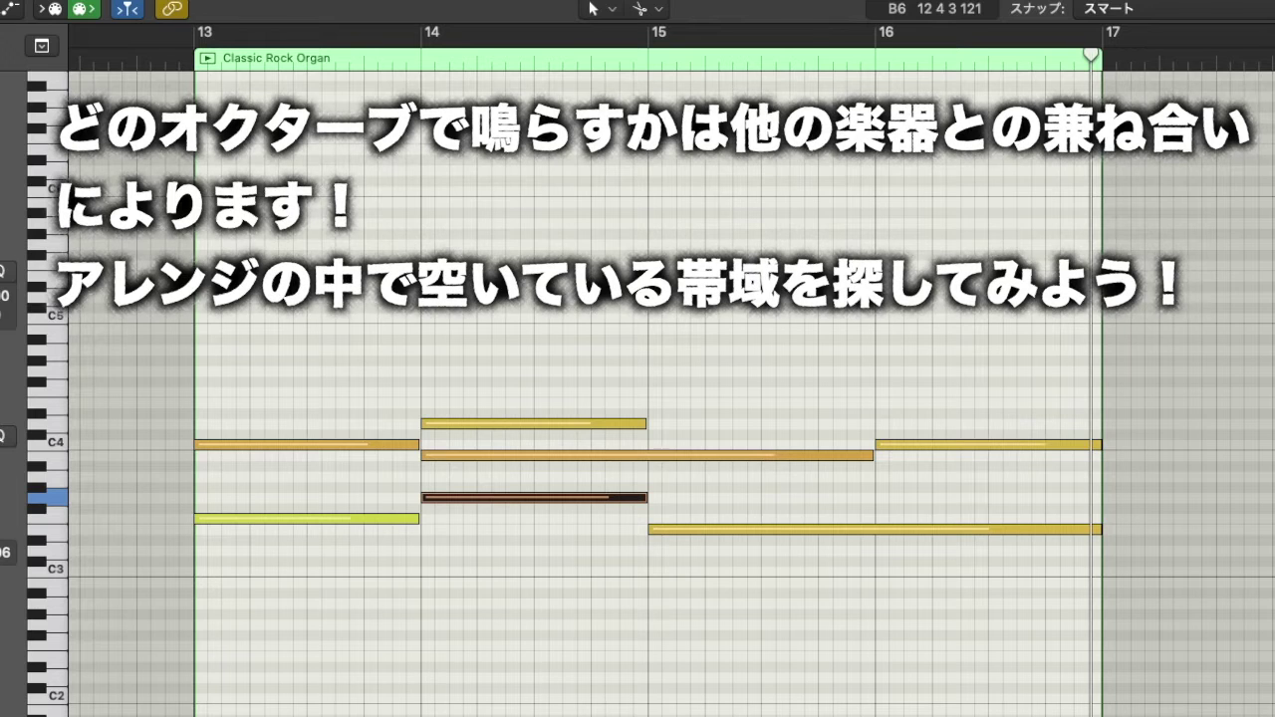
Return to the track arrangement and reposition the on-screen keyboard
scroll(907, 248, "right", 5)
scroll(378, 236, "right", 8)
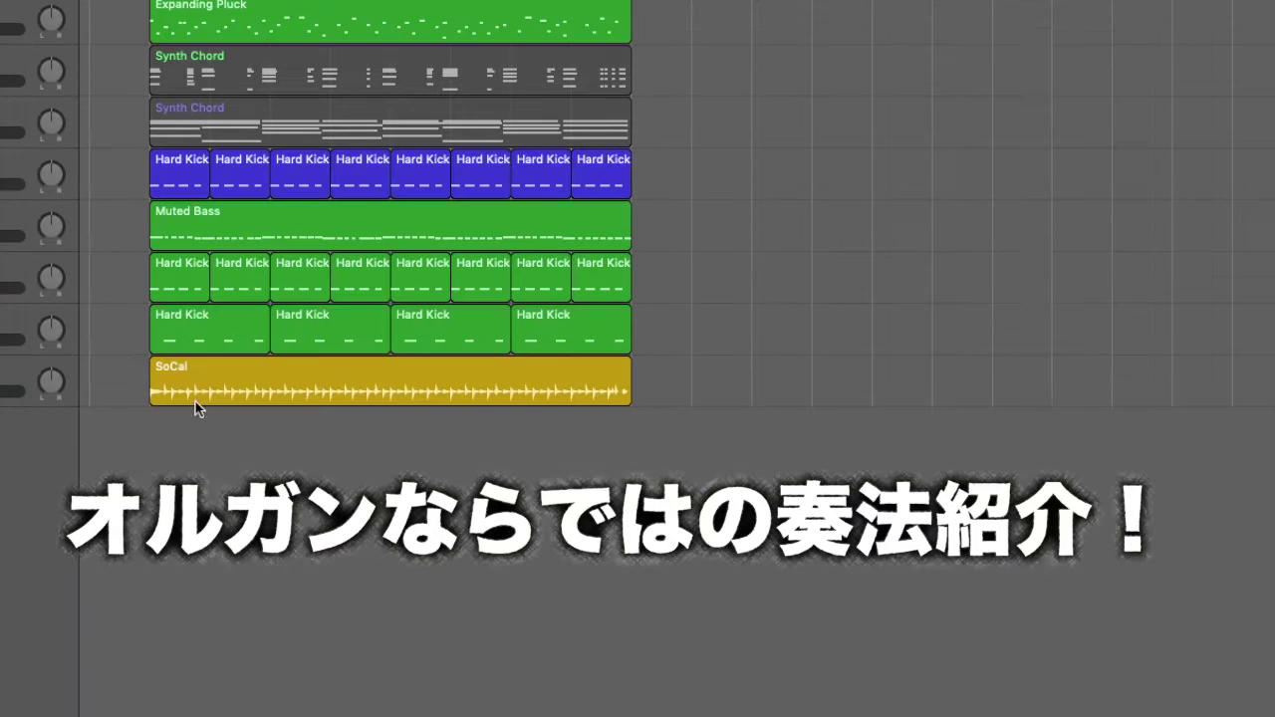
left_click_drag(36, 344, 0, 381)
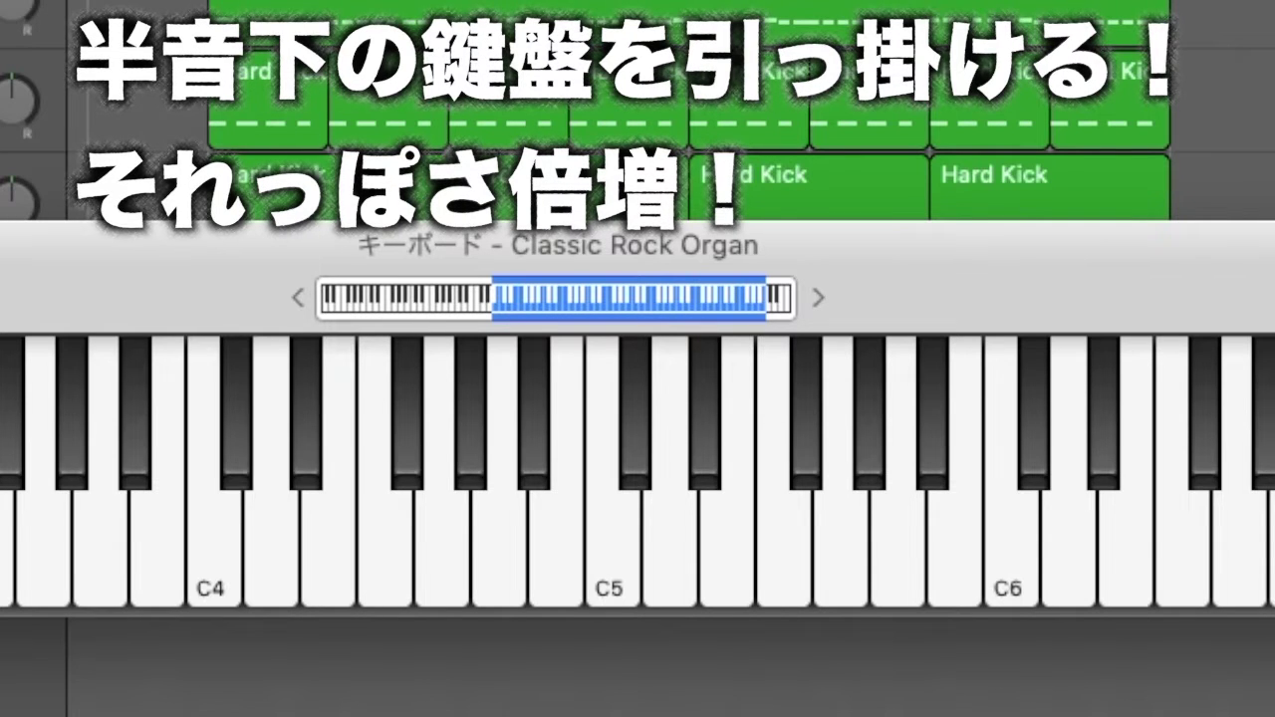
Record an organ phrase with semitone grace notes between bars 17 and 20, with the piano roll open
scroll(517, 150, "right", 7)
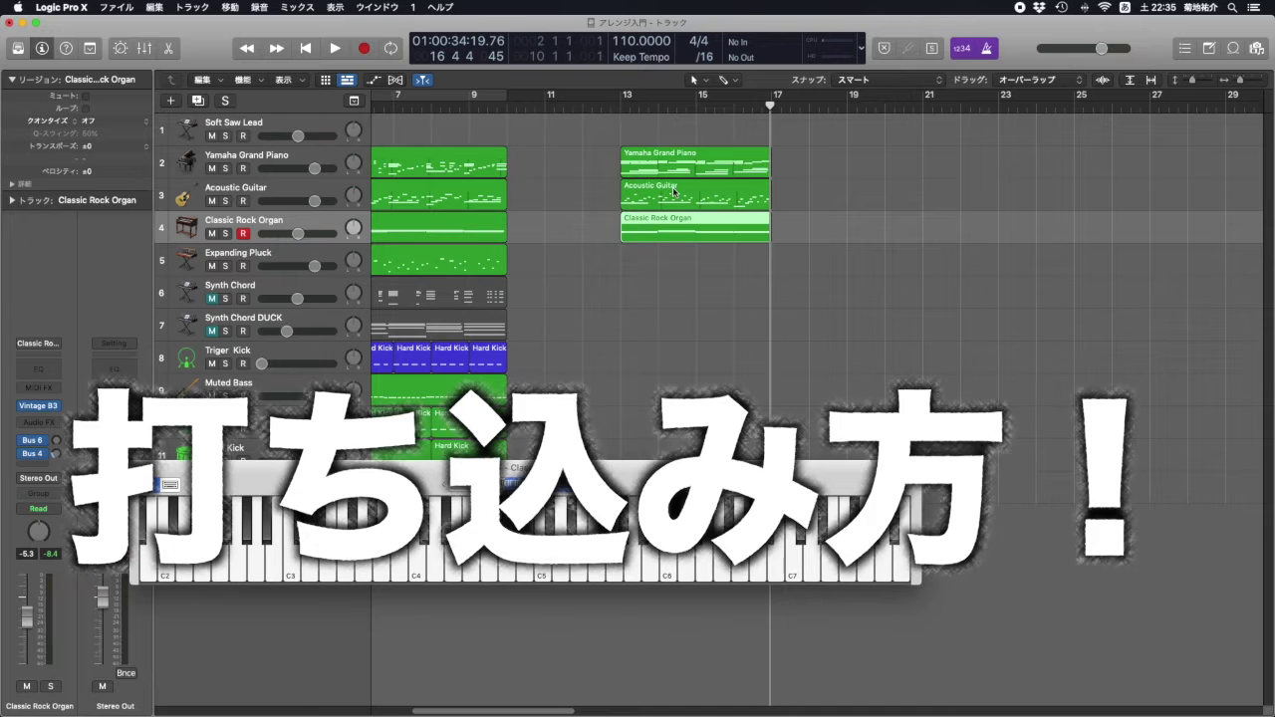
double_click(719, 229)
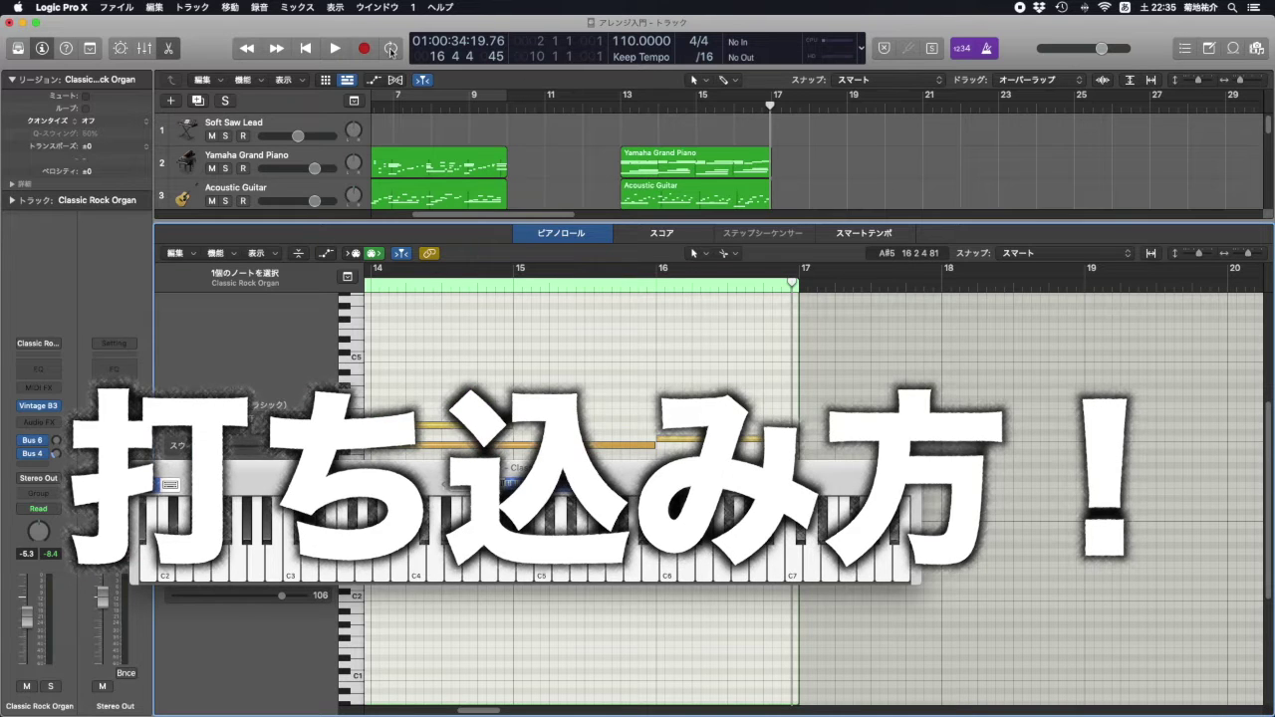
key("r")
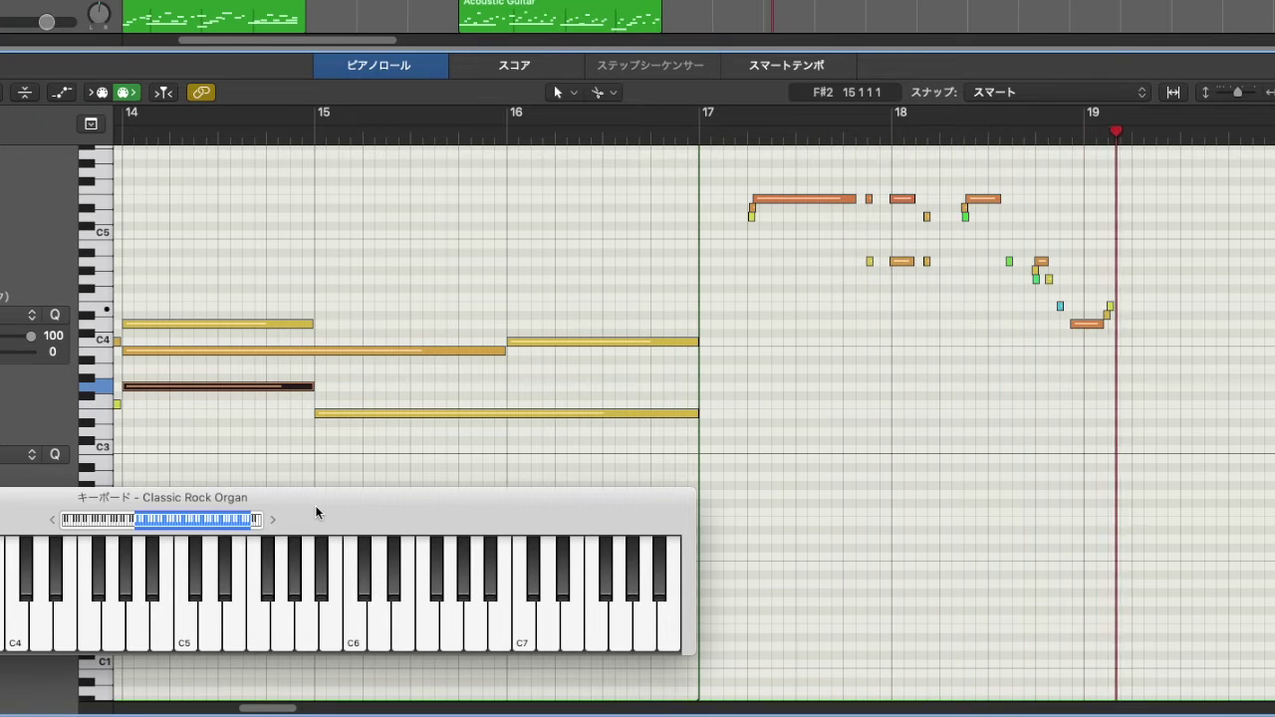
key("space")
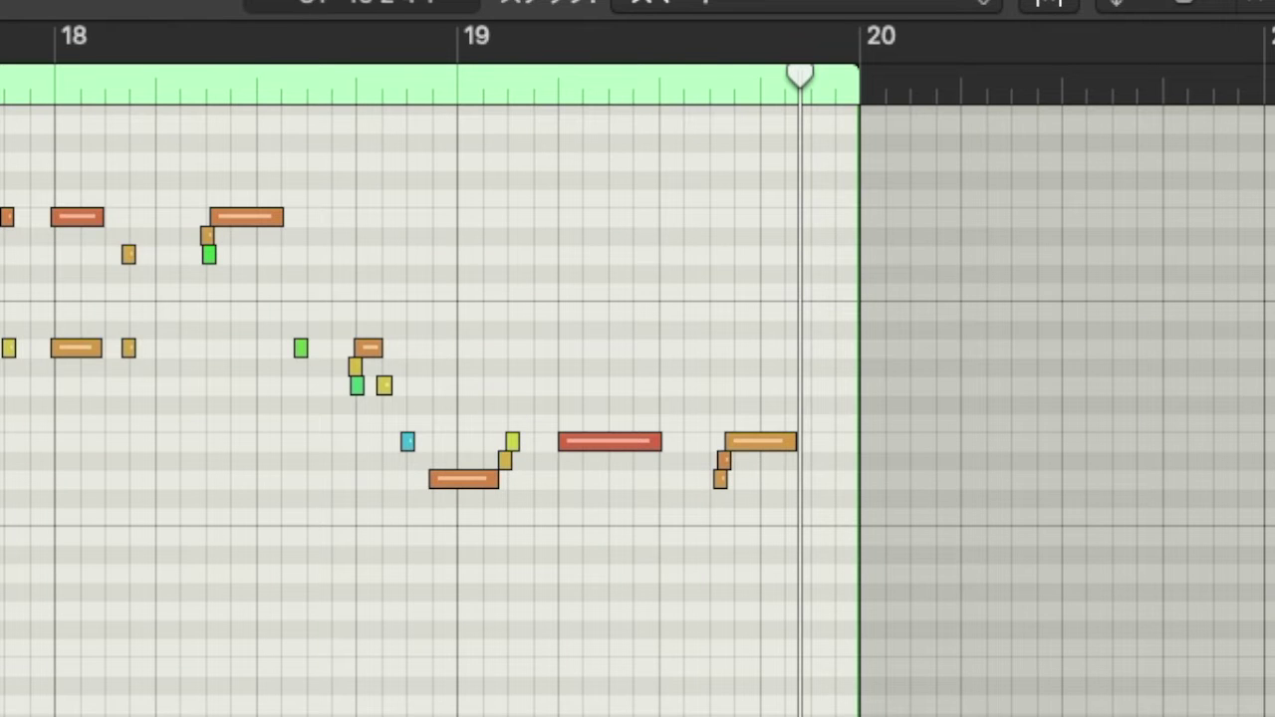
Extend the short E4 note after the grace note in bar 19 up to the next note, and play back the phrase
key("super+Right")
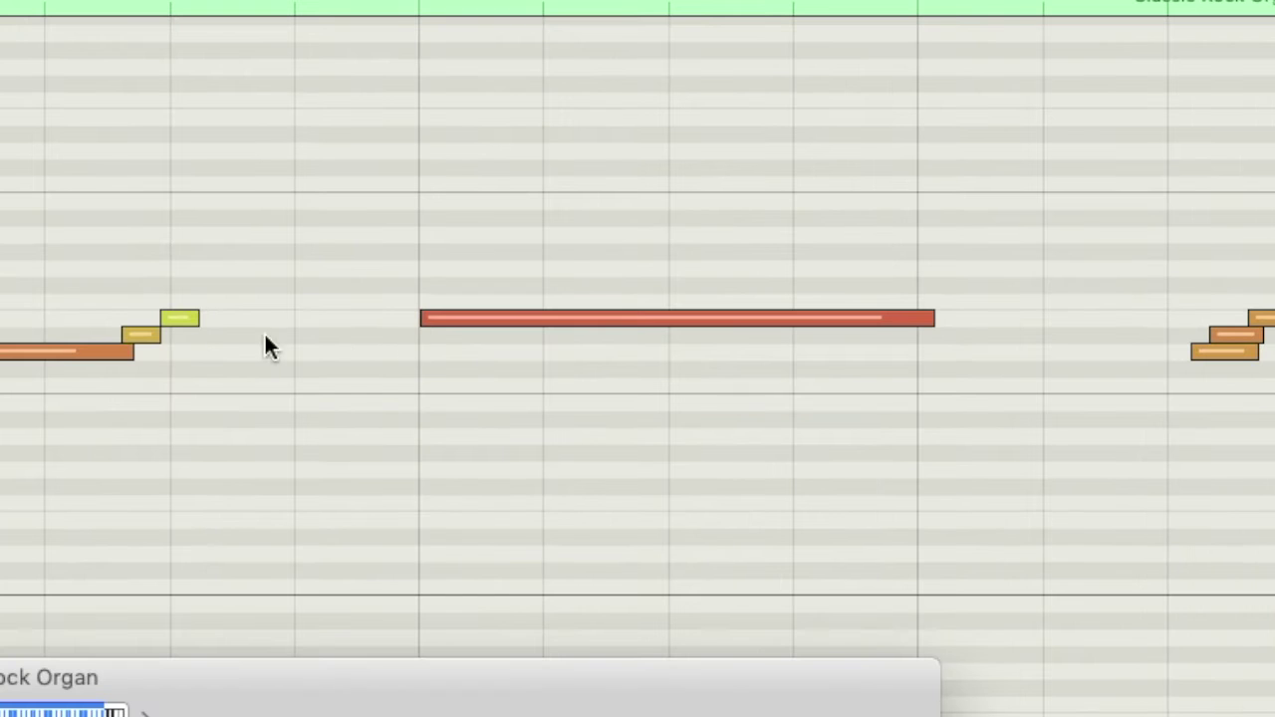
left_click_drag(180, 319, 413, 334)
left_click(355, 2)
key("space")
key("space")
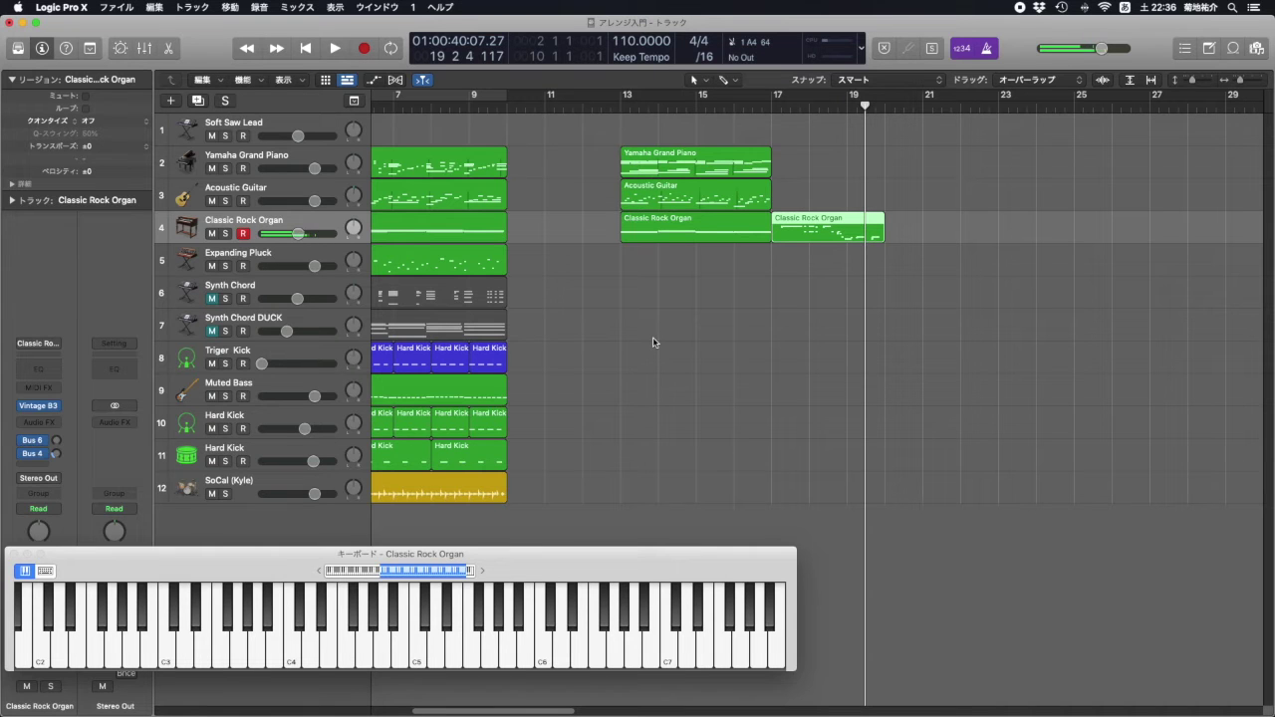
View the drawbar and rotation controls of the organ track's Vintage B3 instrument, and close its window
left_click(40, 407)
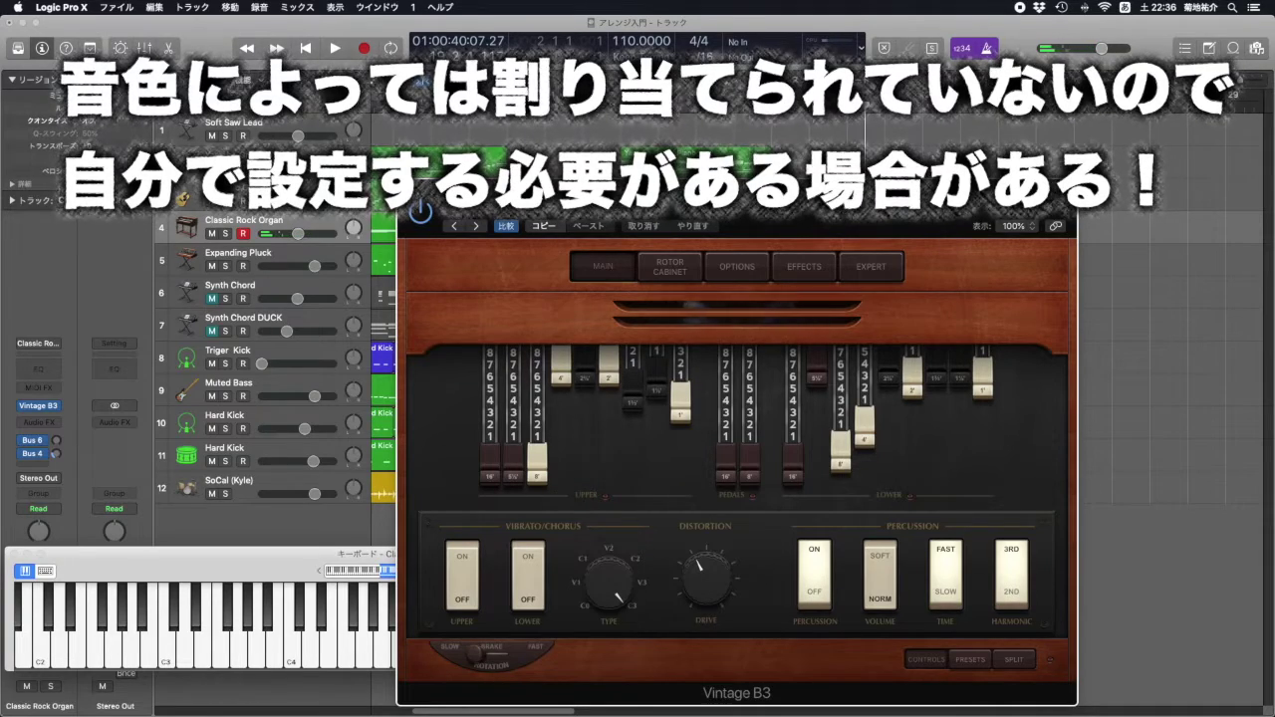
left_click(406, 188)
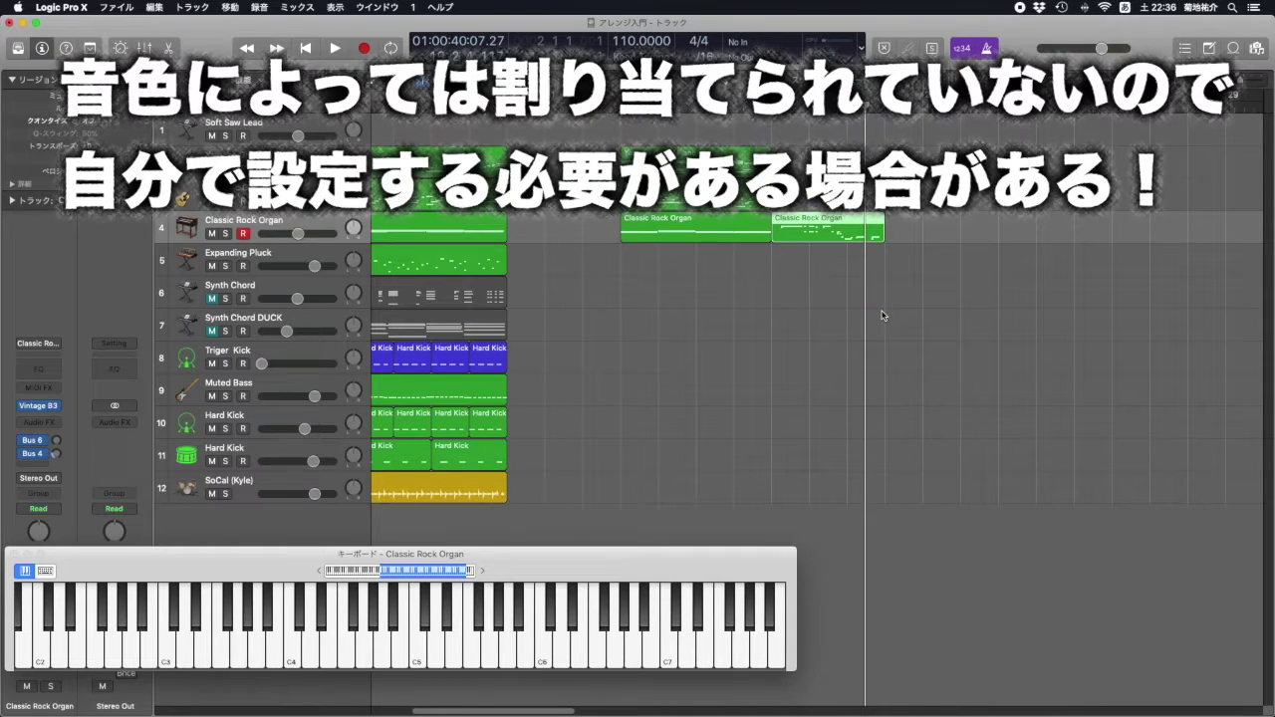
Delete the recorded organ phrase region that starts at bar 17
key("Delete")
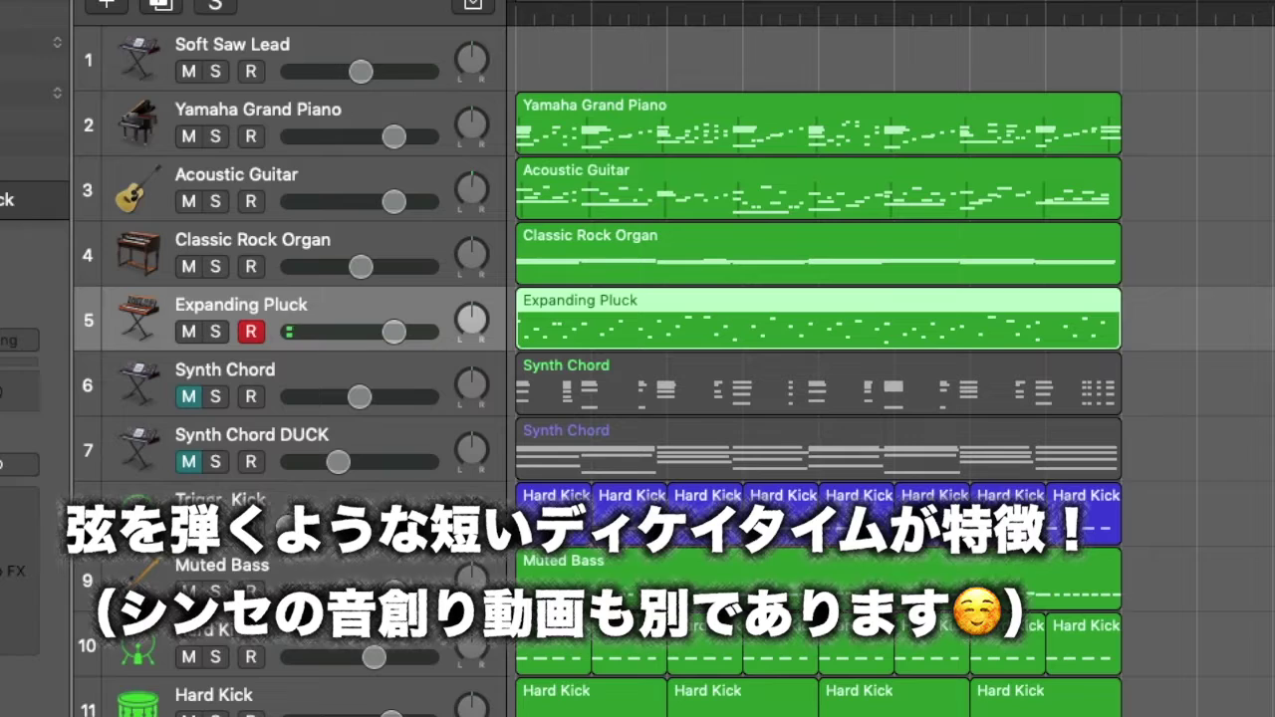
Play the arrangement from the start of the regions and solo the Expanding Pluck track
scroll(540, 370, "left", 3)
left_click(595, 15)
key("space")
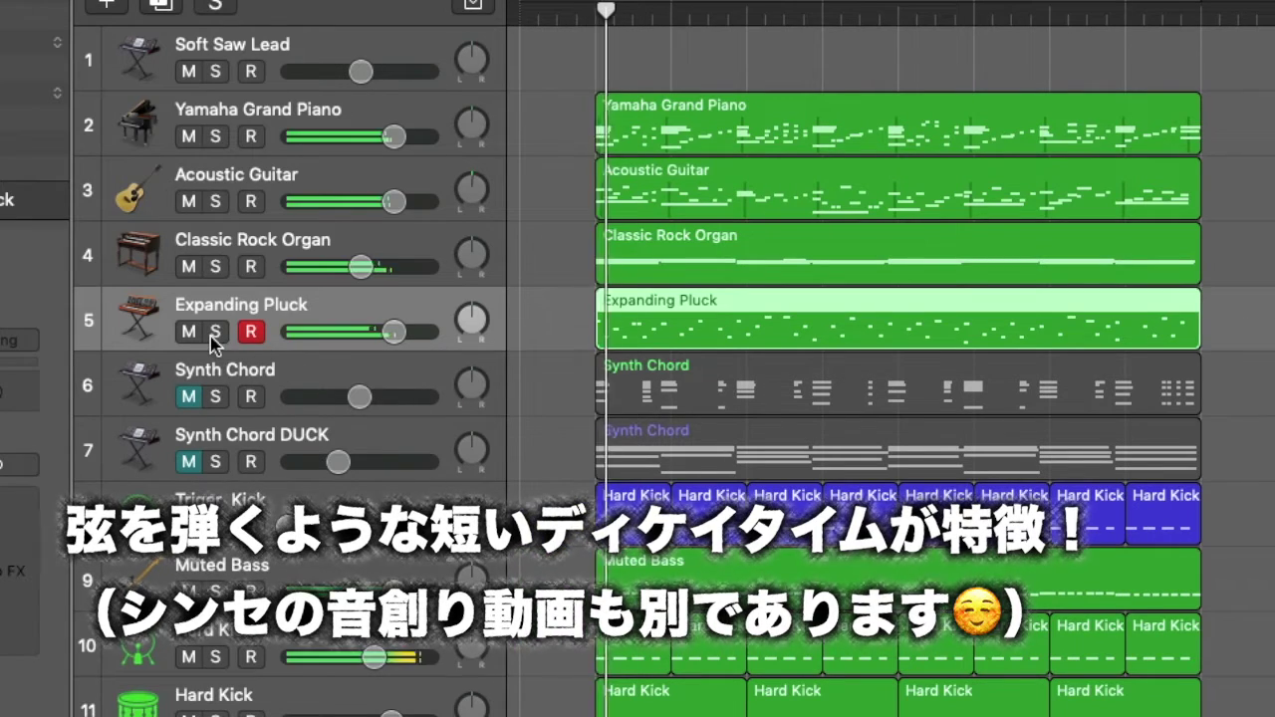
left_click(213, 333)
left_click(210, 336)
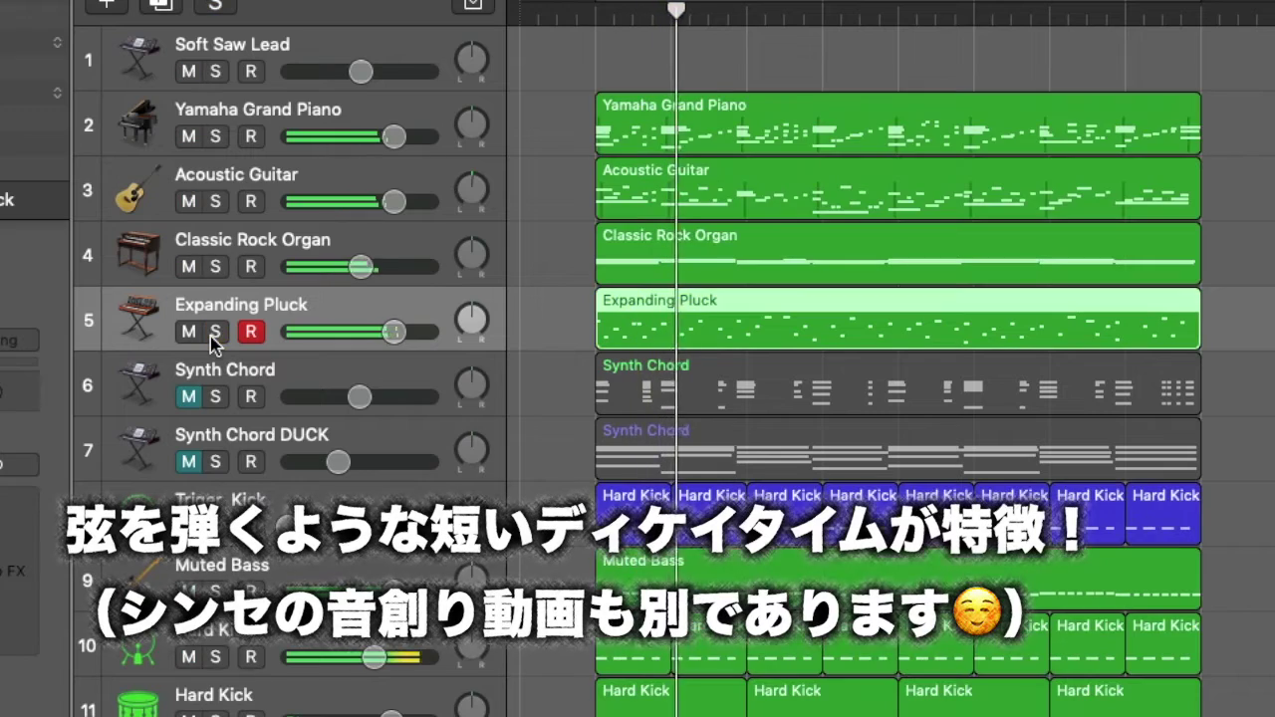
left_click(210, 337)
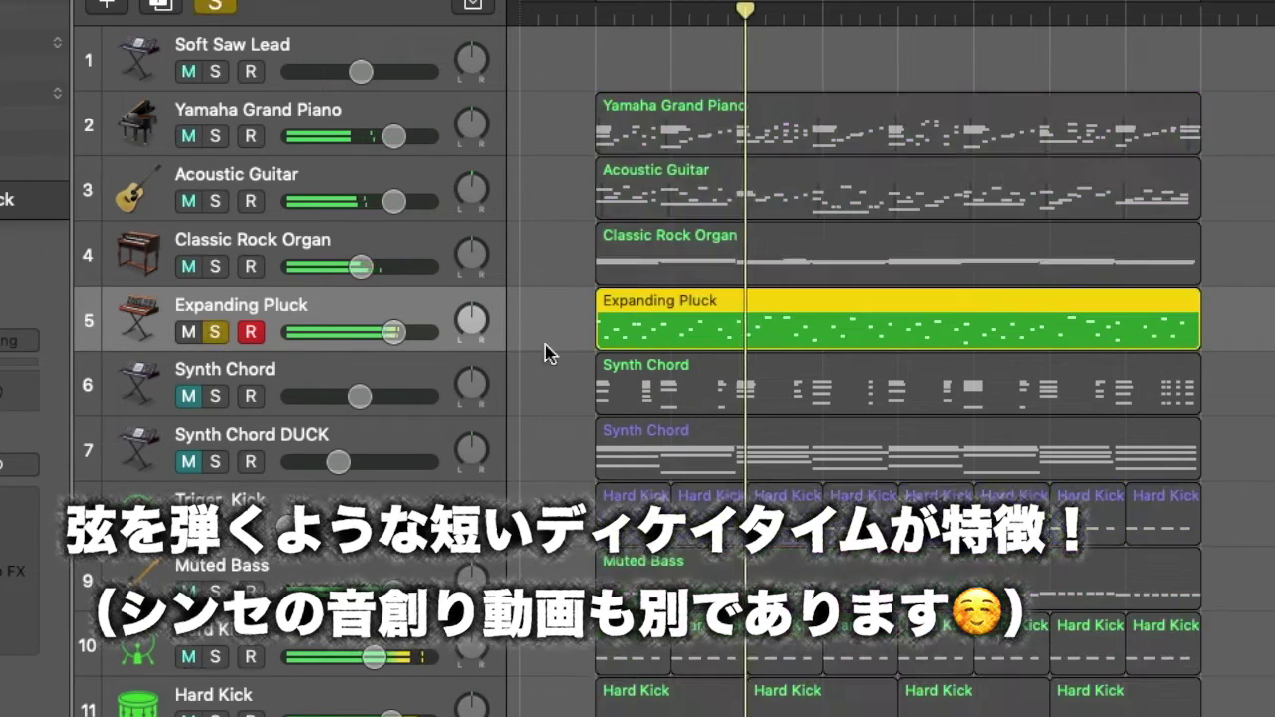
View the Expanding Pluck region's notes in the piano roll during playback, and return to the arrangement with the track unsoloed
double_click(749, 319)
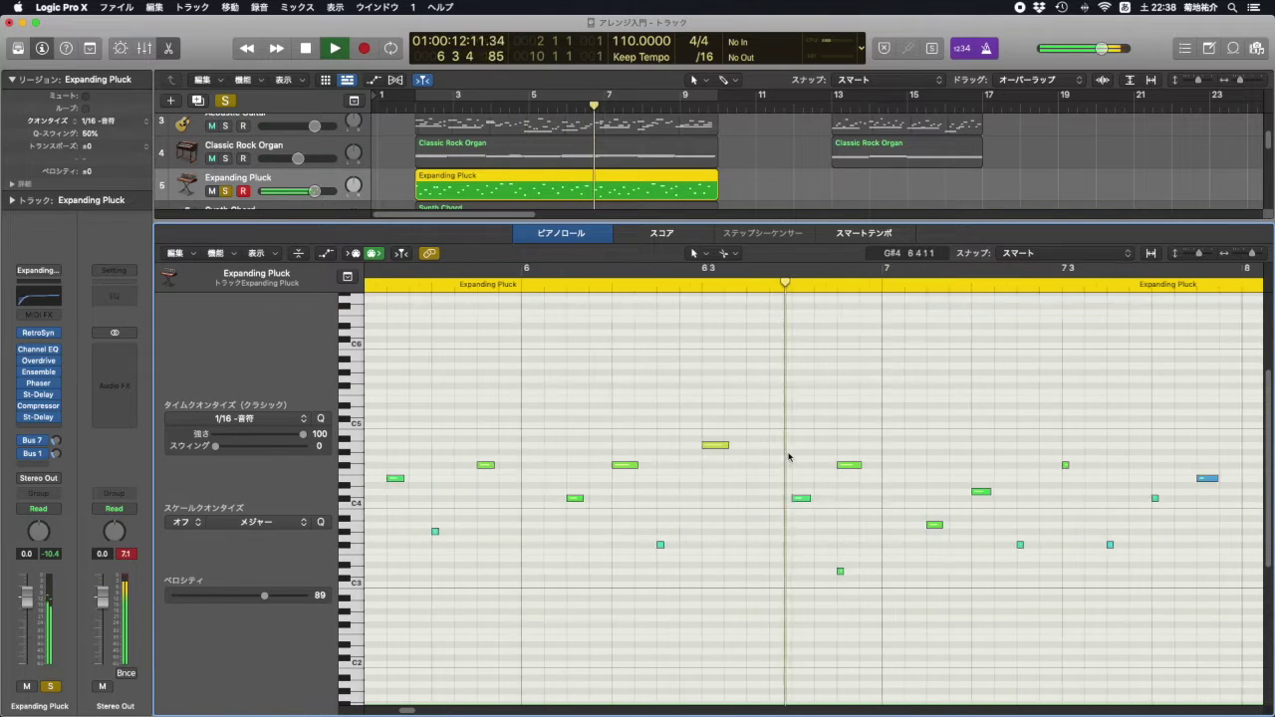
key("space")
left_click_drag(686, 222, 737, 709)
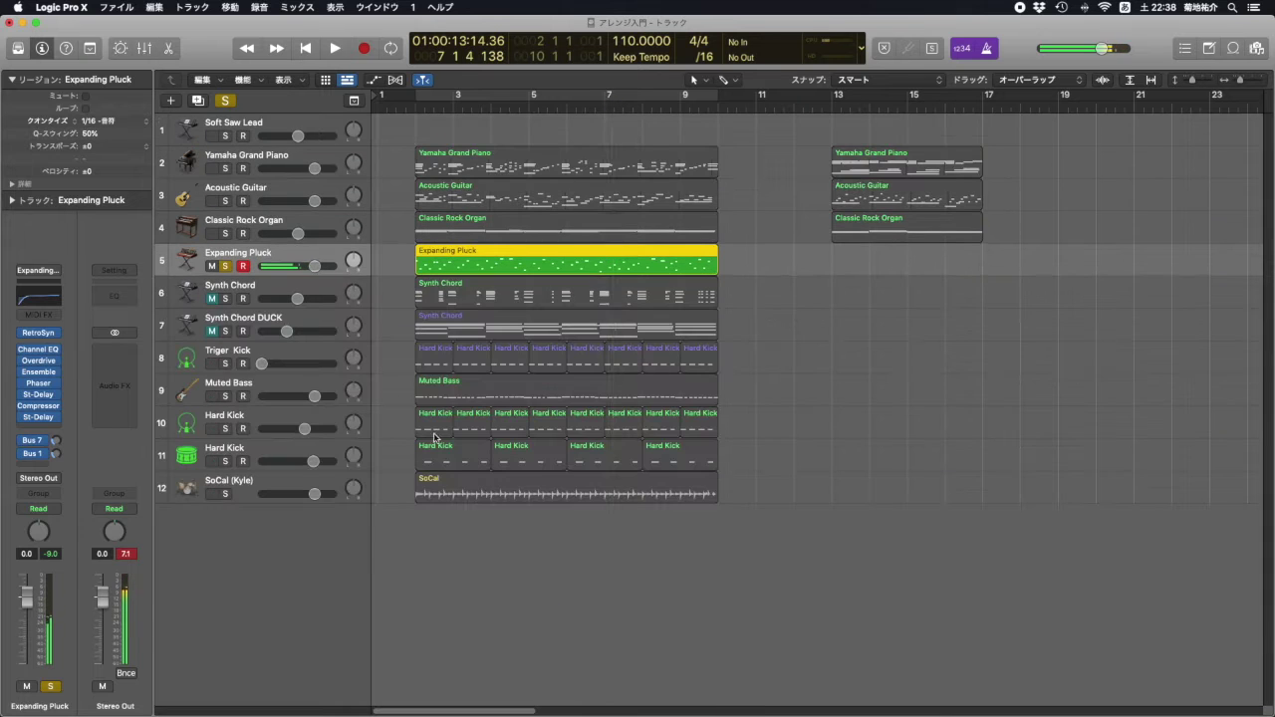
left_click(225, 267)
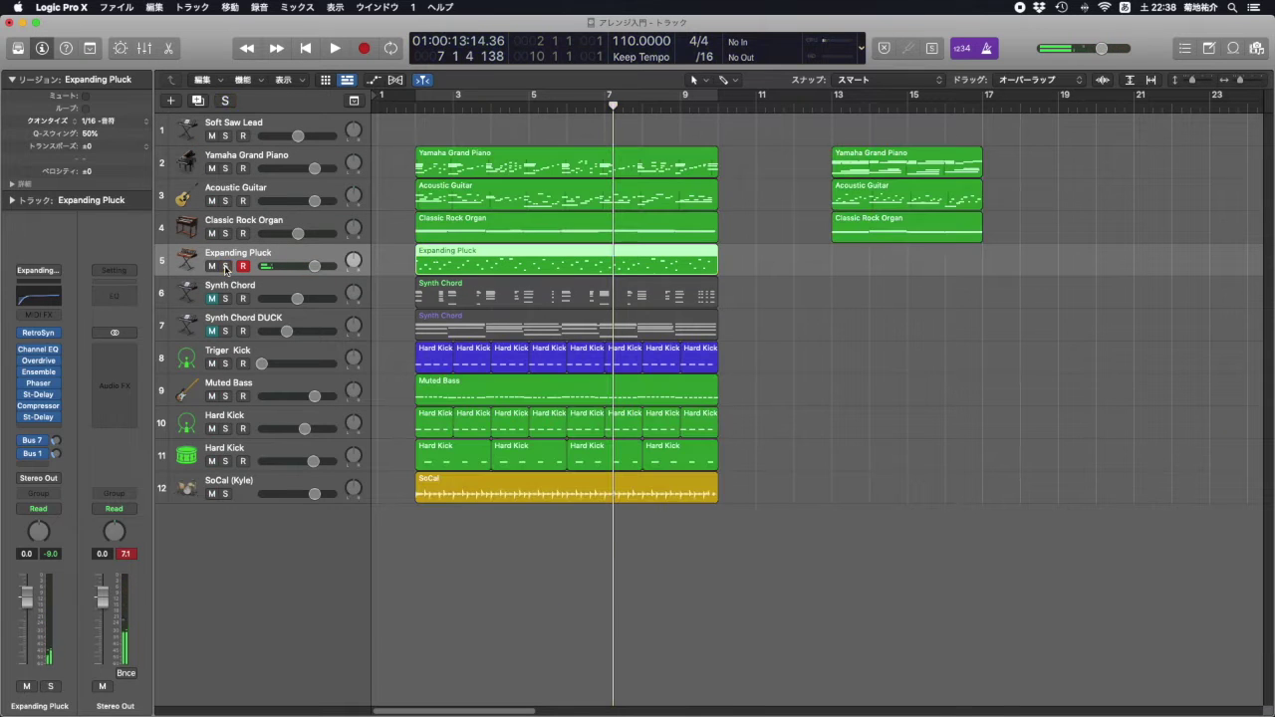
Place the playhead at bar 13, open the last Stereo Delay on the Expanding Pluck channel, and view the available delay effects
scroll(681, 368, "right", 5)
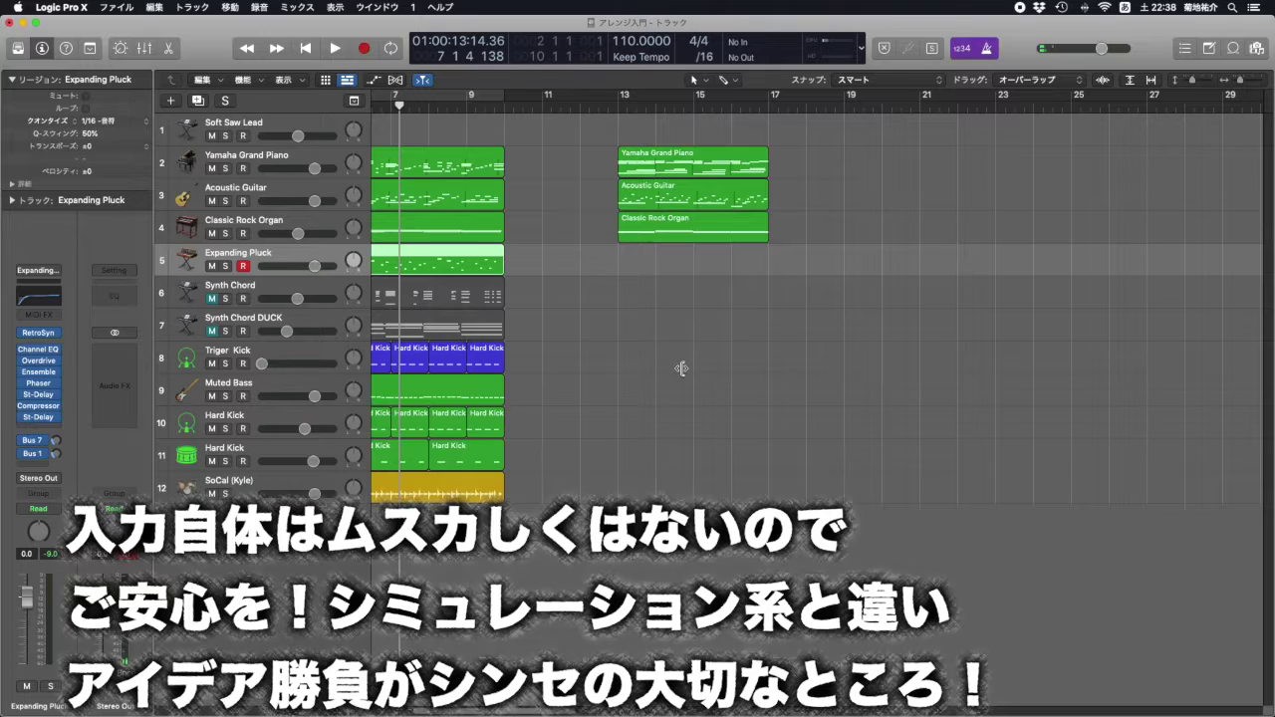
left_click(617, 104)
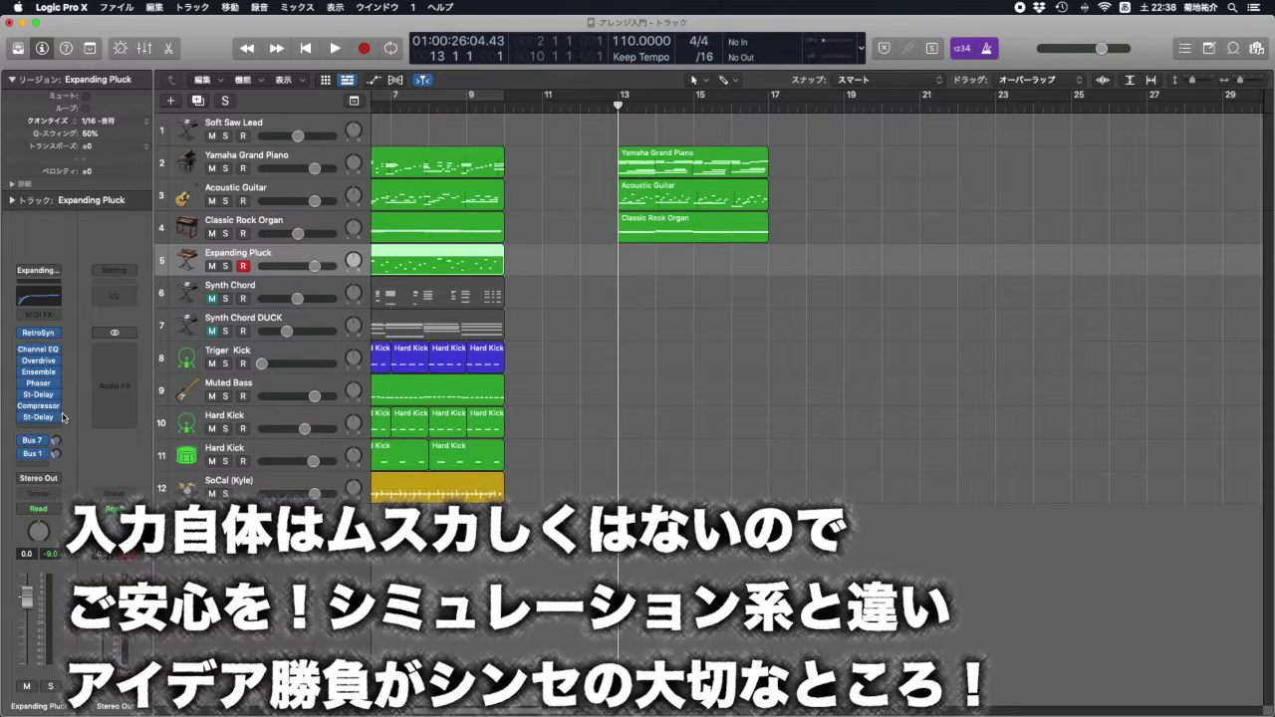
left_click(45, 416)
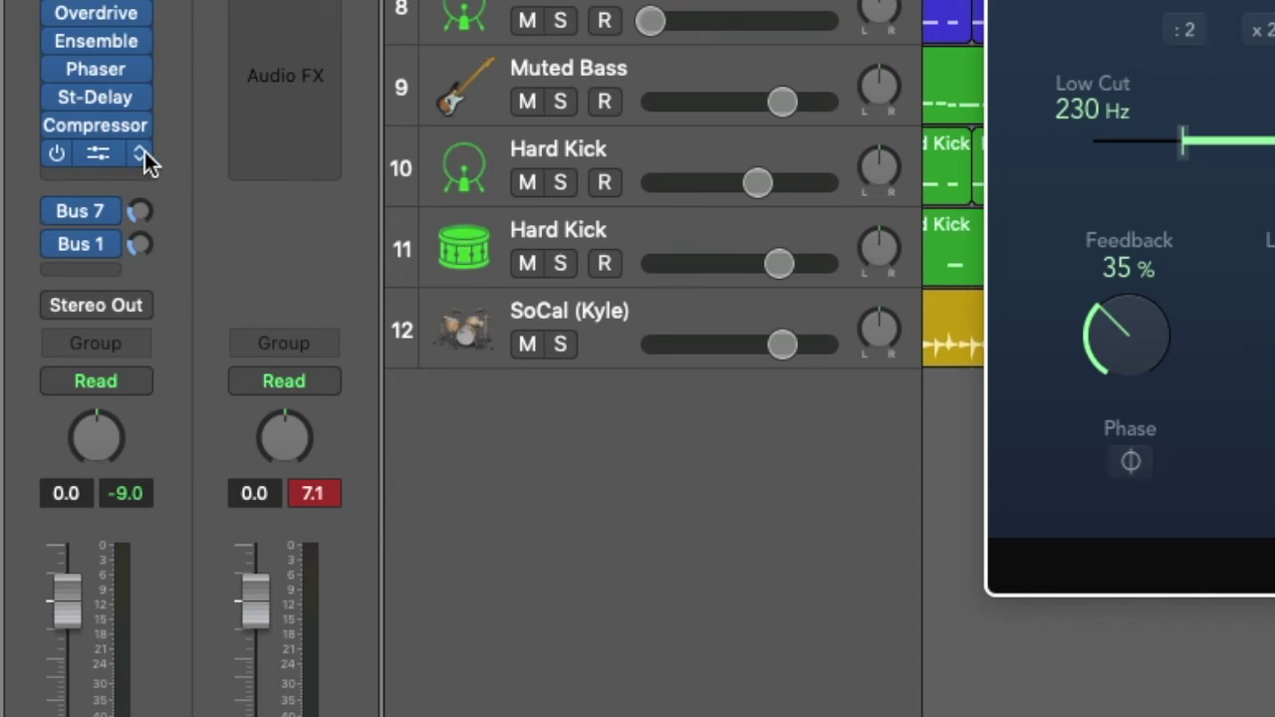
left_click(144, 154)
mouse_move(299, 482)
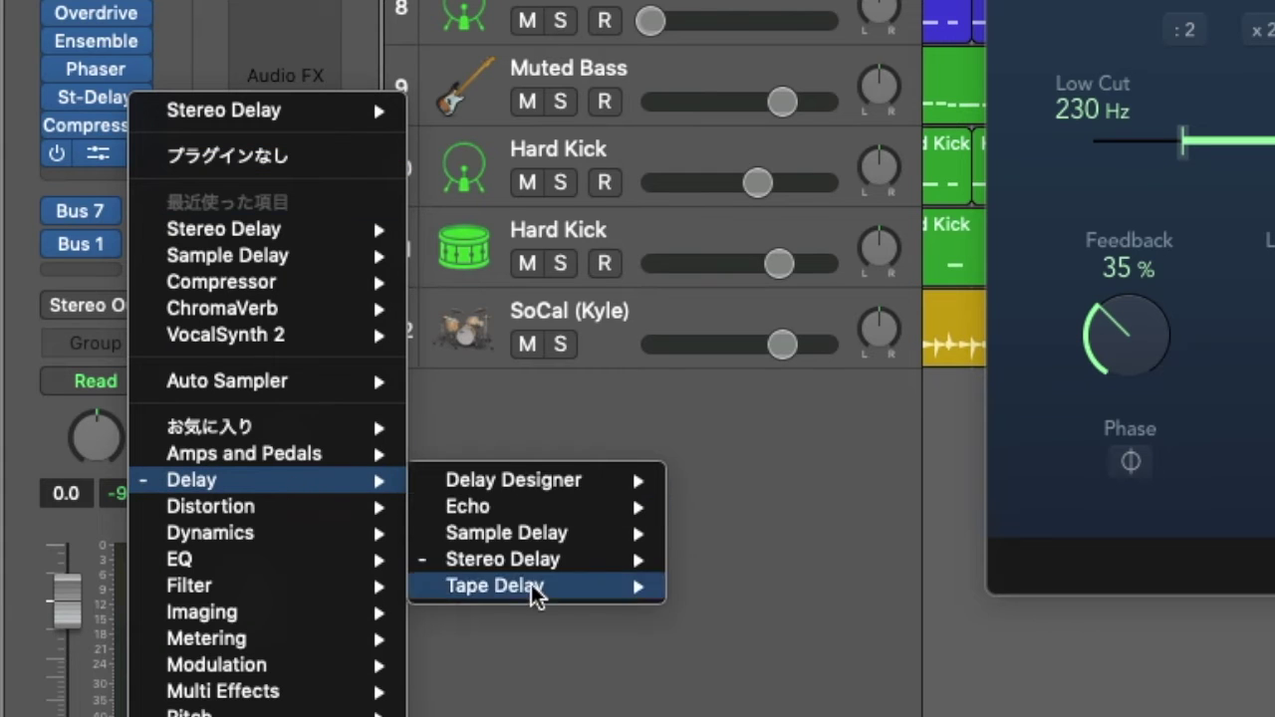
mouse_move(529, 573)
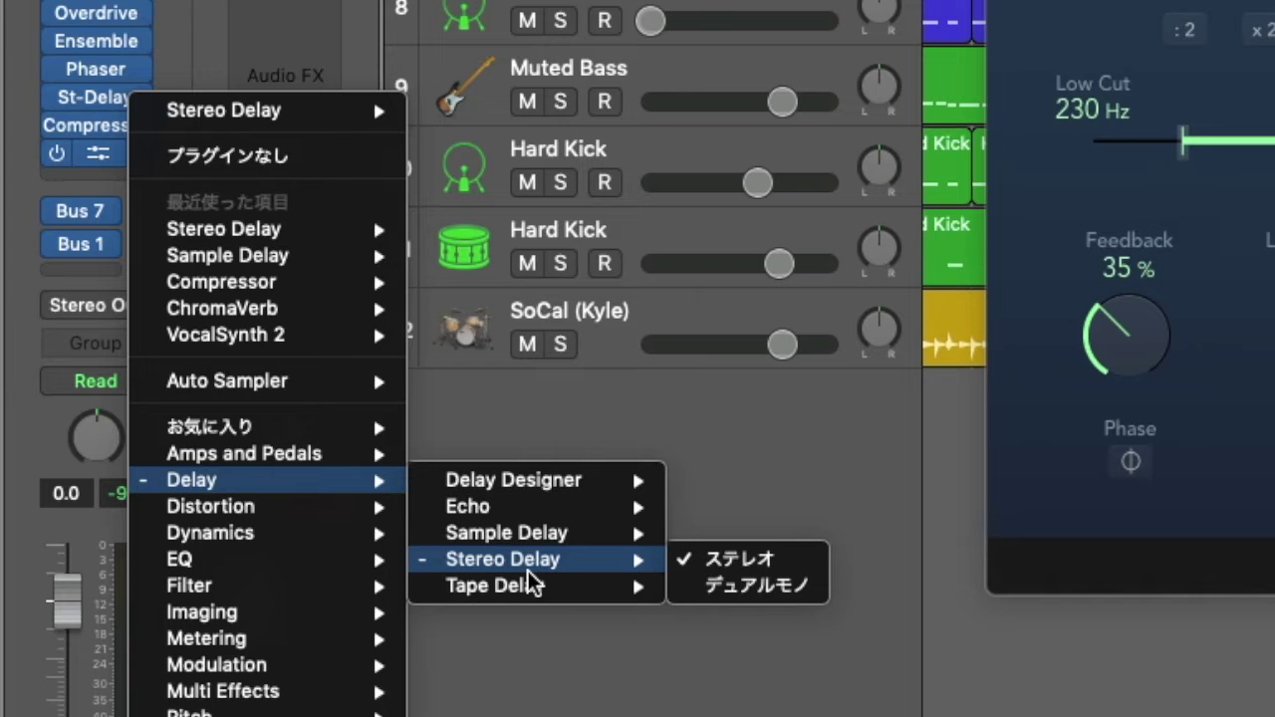
left_click(1196, 558)
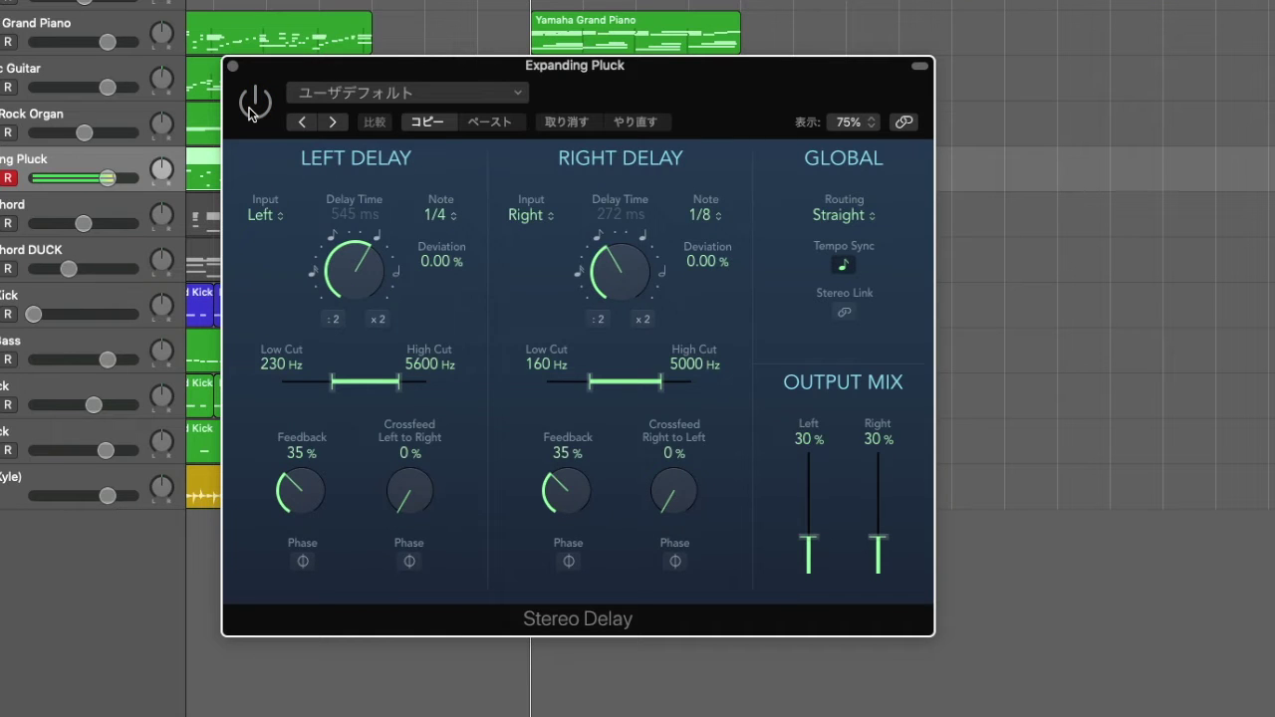
Switch the Expanding Pluck track's Stereo Delay back on and close its window
left_click(254, 101)
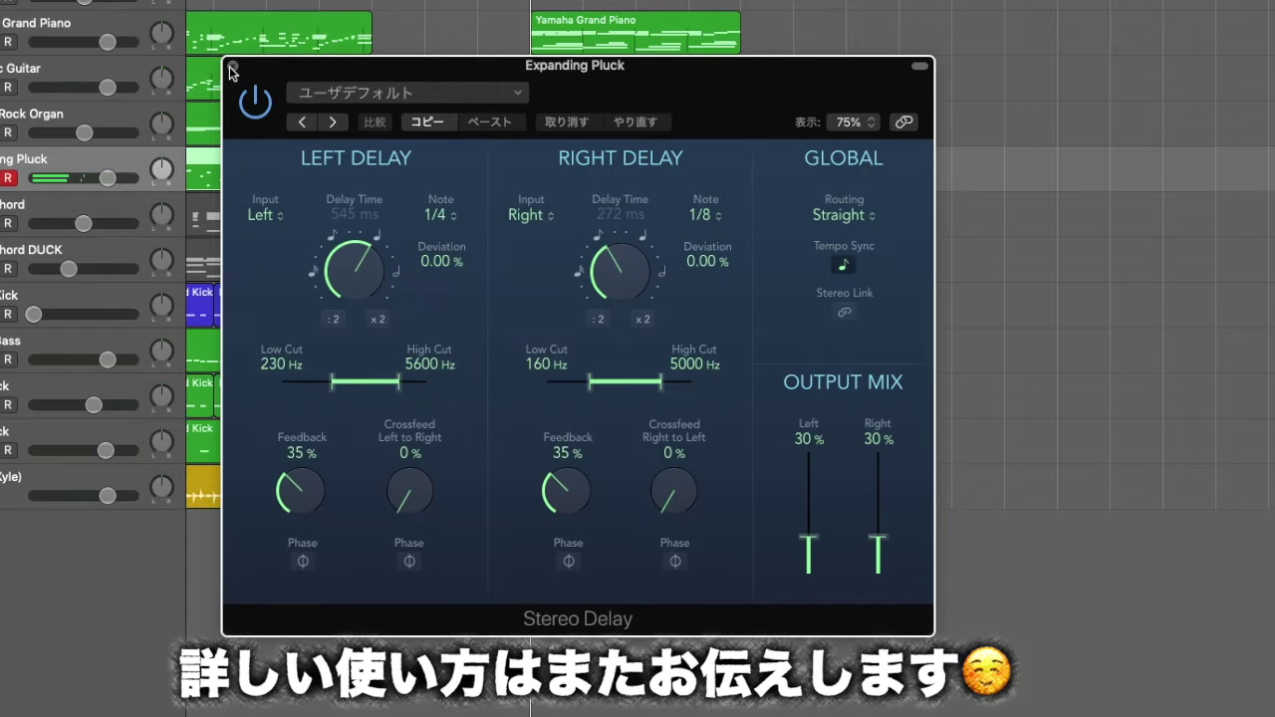
left_click(233, 67)
key("super+Right")
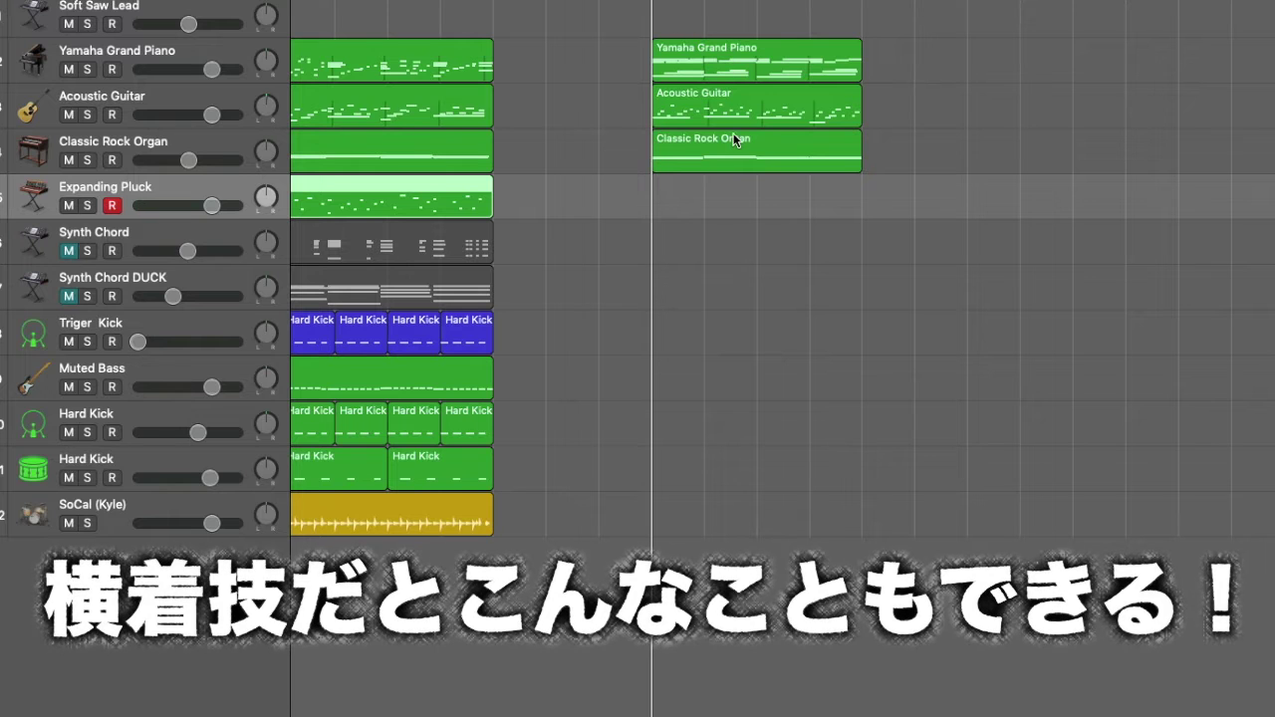
Copy the Classic Rock Organ region at bar 13 to the Expanding Pluck track and insert an Arpeggiator MIDI effect on that track
left_click_drag(734, 139, 734, 199)
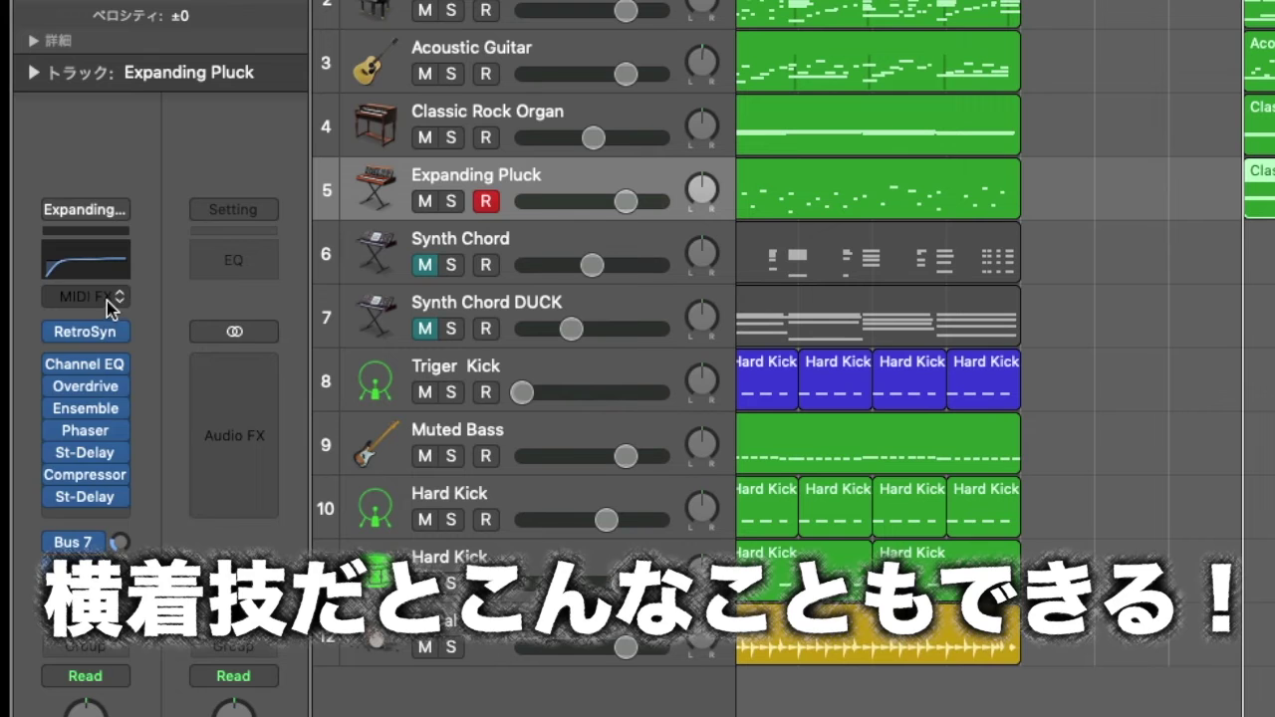
left_click(107, 299)
left_click(99, 329)
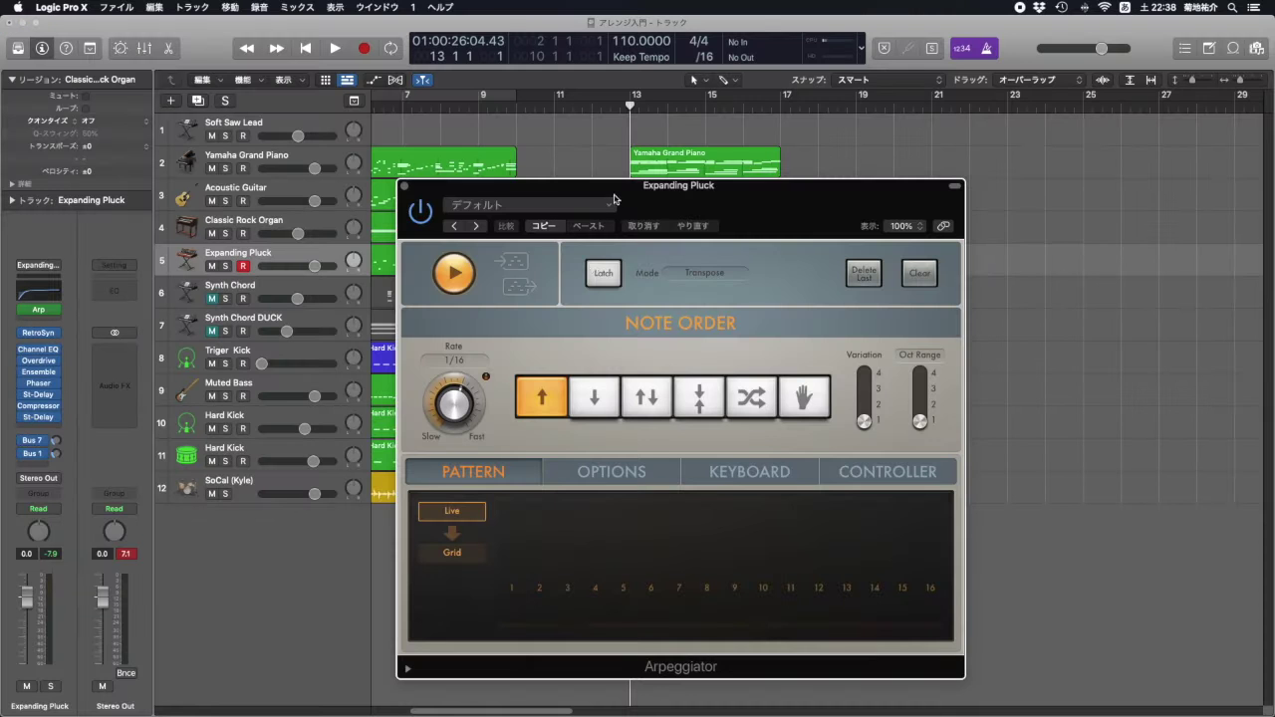
Set the Arpeggiator to random note order, rate 1/8 and octave range 3, and close its window during playback
left_click(699, 397)
left_click(737, 400)
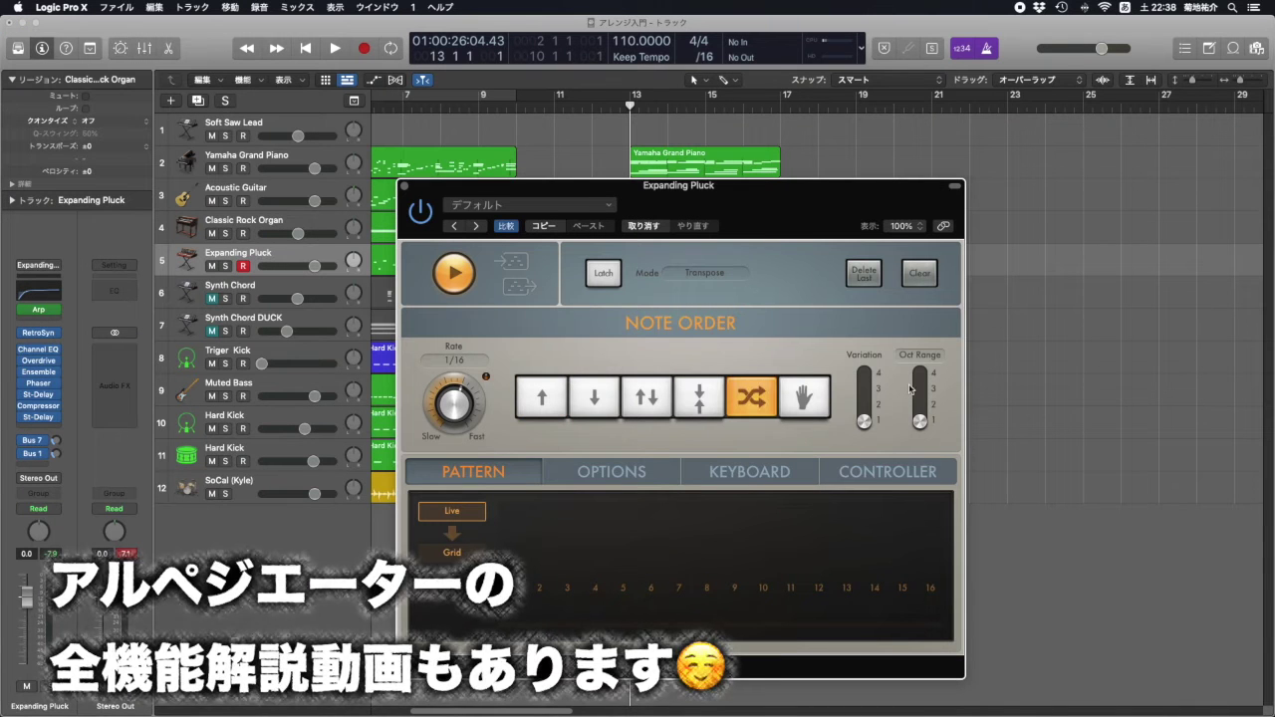
key("space")
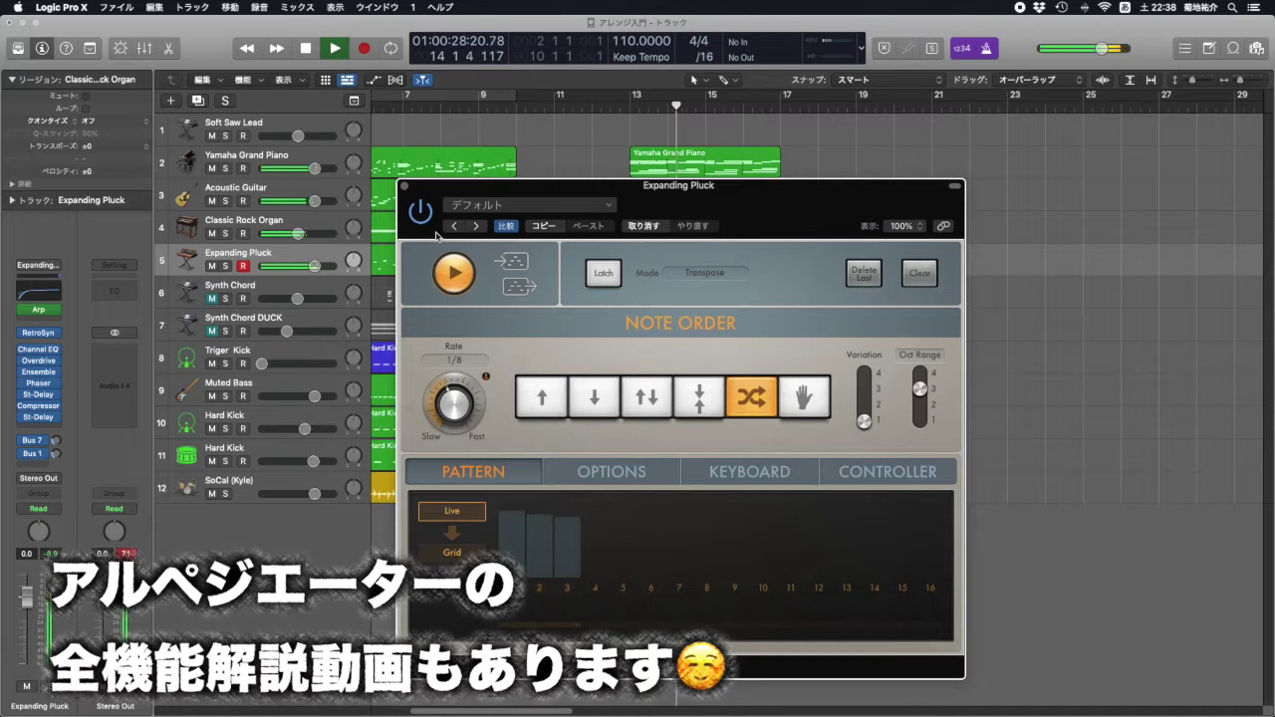
left_click(405, 186)
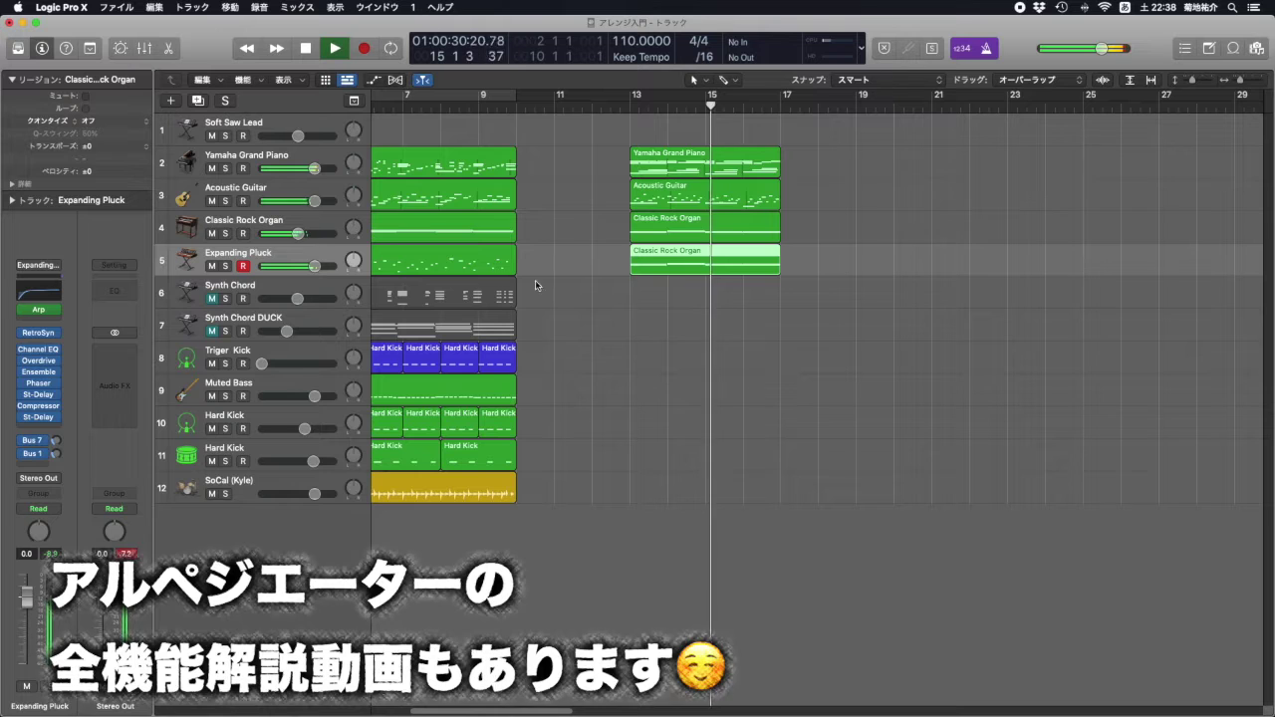
Delete the copied organ region from the Expanding Pluck track and stop playback
left_click(661, 276)
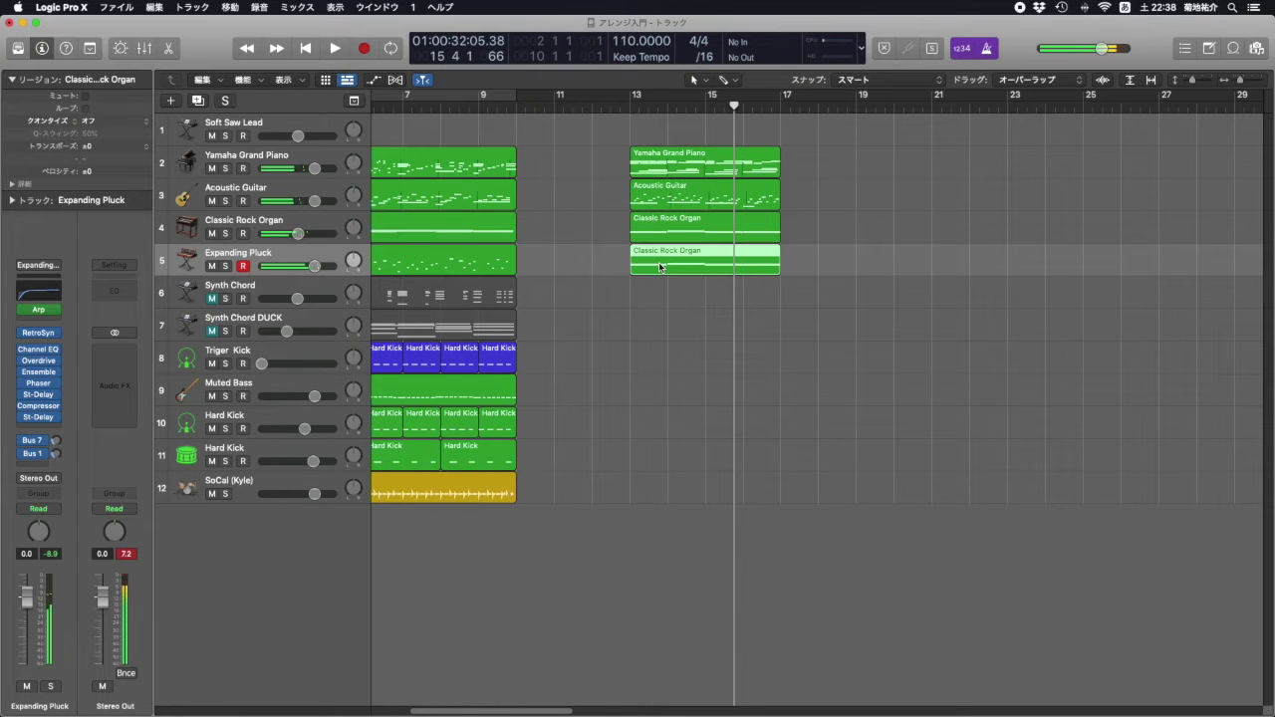
key("Delete")
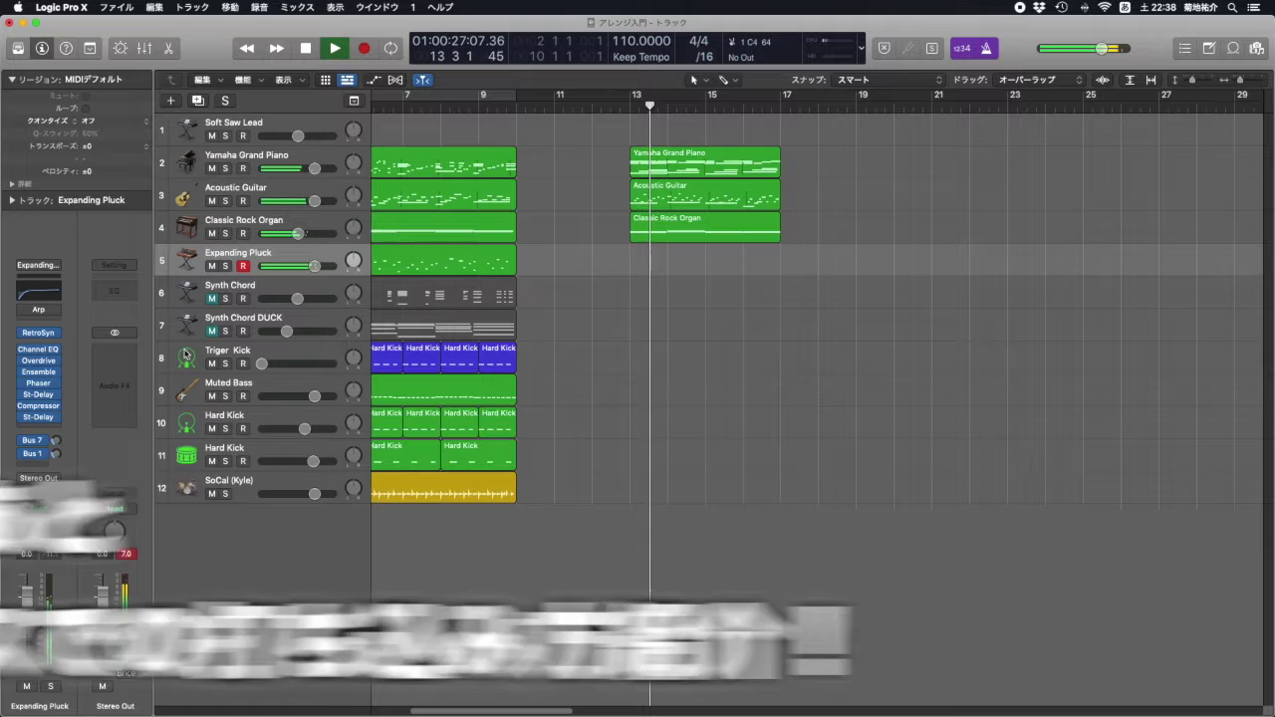
key("space")
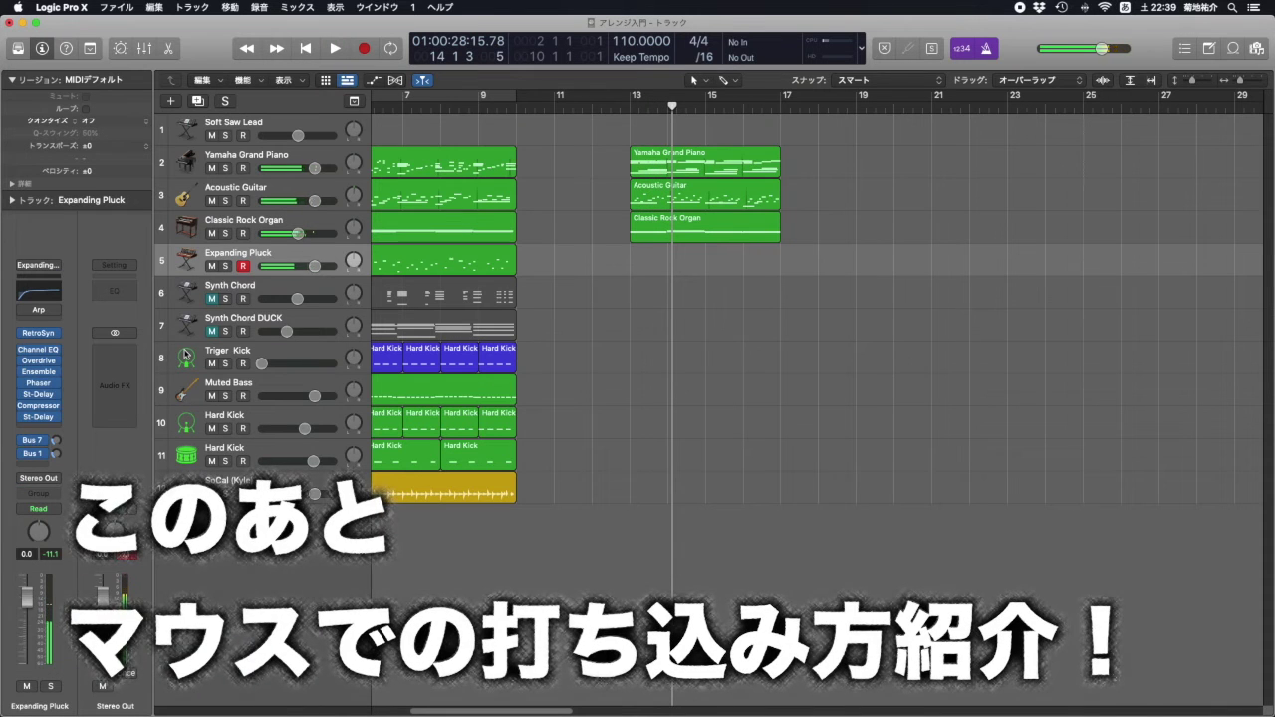
Create an empty Expanding Pluck region from bar 13 to bar 17 and open it in the piano roll
left_click(654, 263, "super")
left_click_drag(661, 268, 780, 271)
double_click(692, 267)
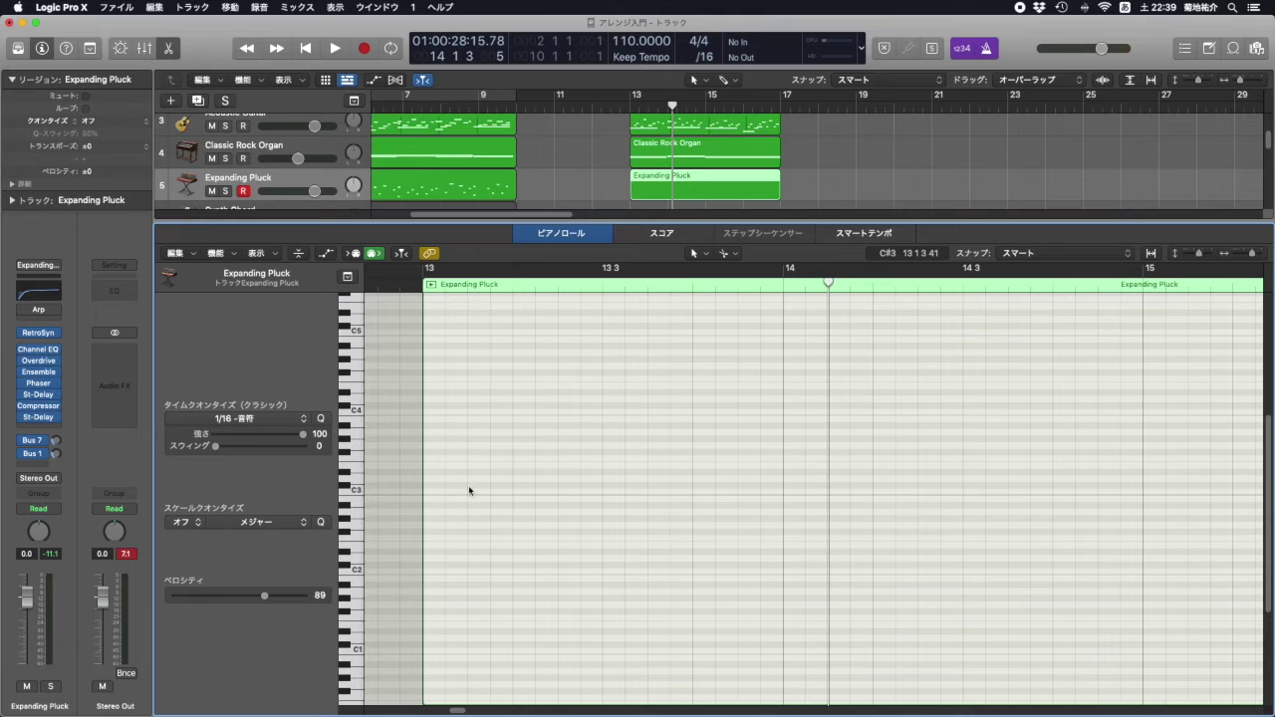
Assign the pencil as the secondary tool and draw short notes F3, A3 and C4 on the first three sixteenths of bar 13
left_click(726, 255)
left_click(764, 288)
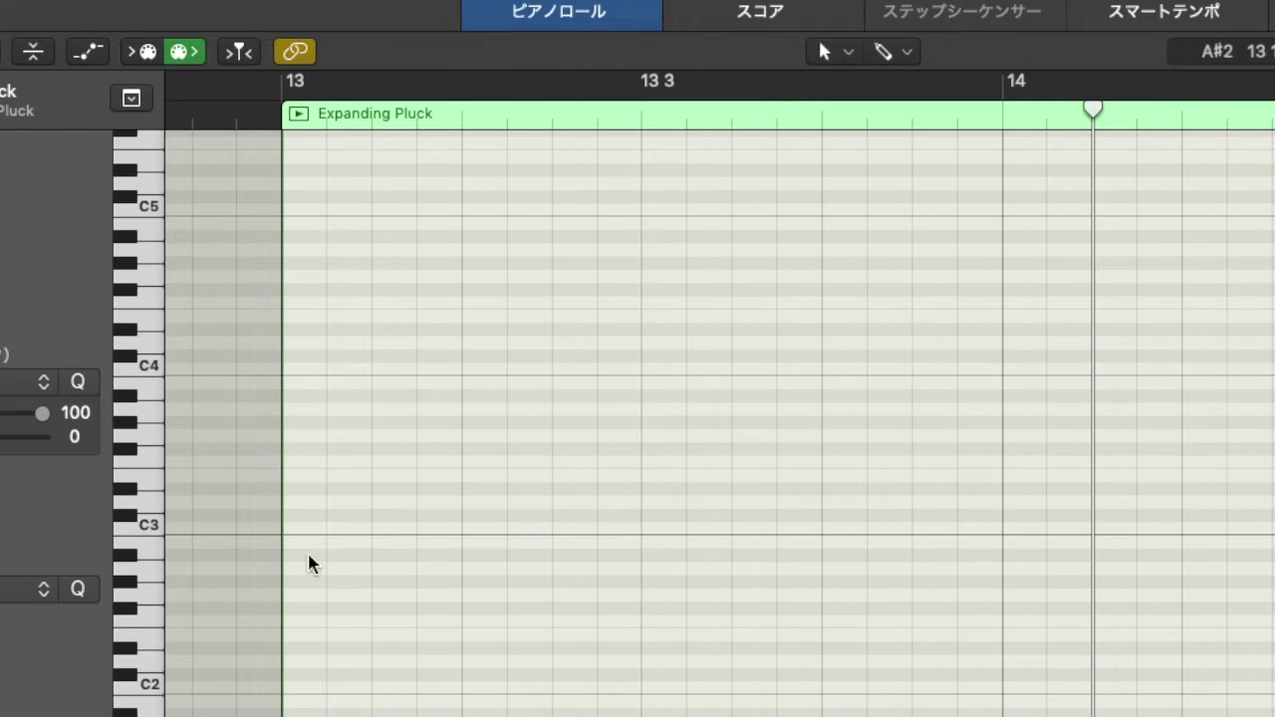
left_click(289, 459)
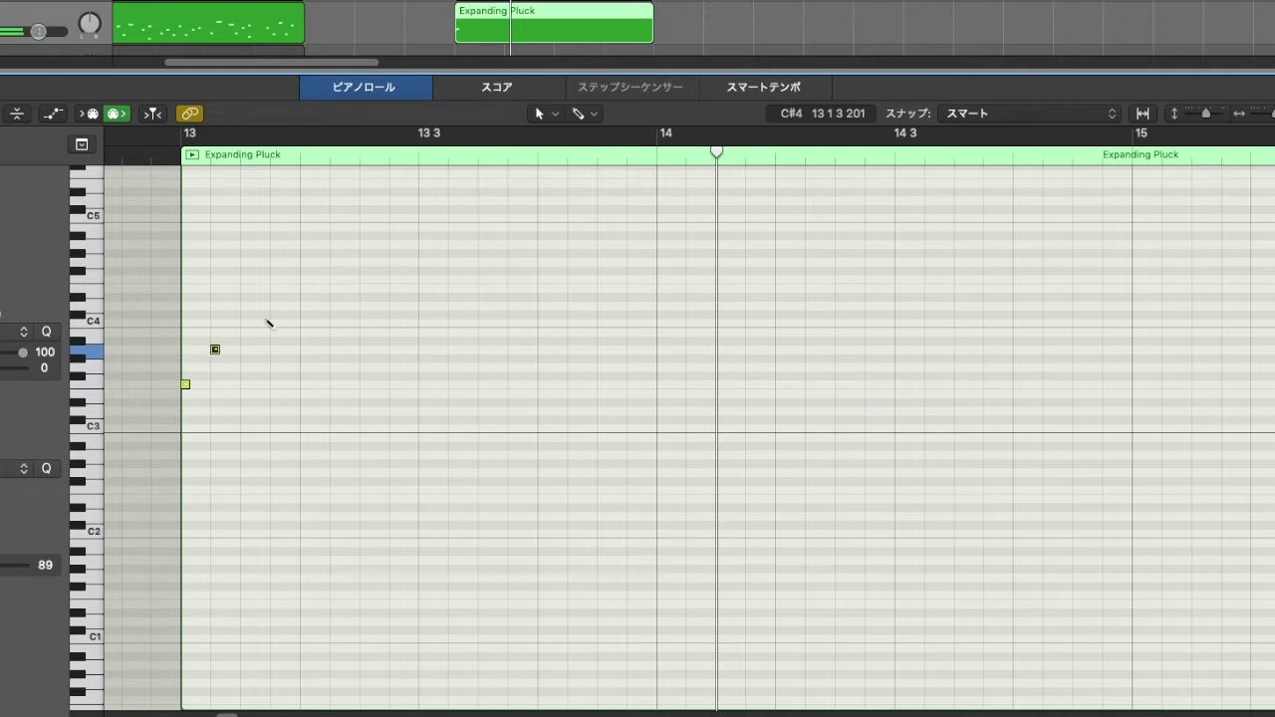
left_click(169, 154)
key("space")
key("space")
Repeat the three-note pattern on every beat through the end of bar 14, and play it back
left_click_drag(278, 290, 175, 441)
key("super+r")
key("space")
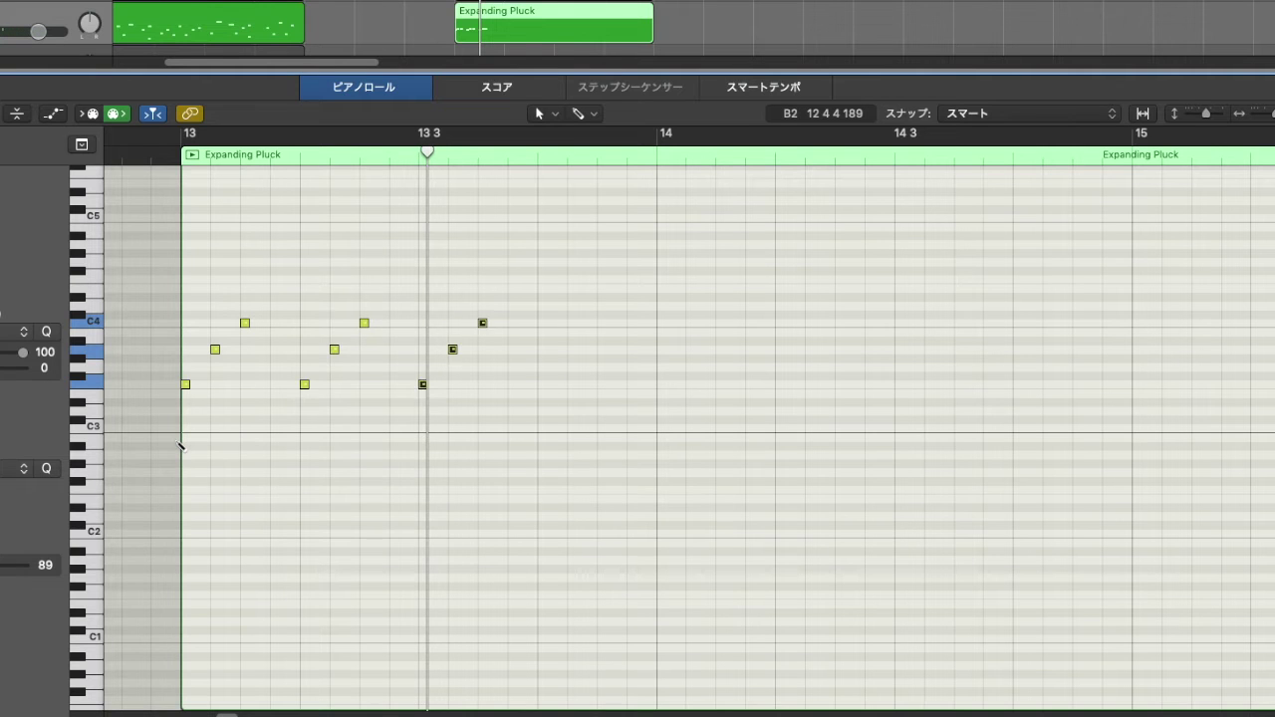
key("super+r")
key("super+r")
key("super+r")
key("super+r")
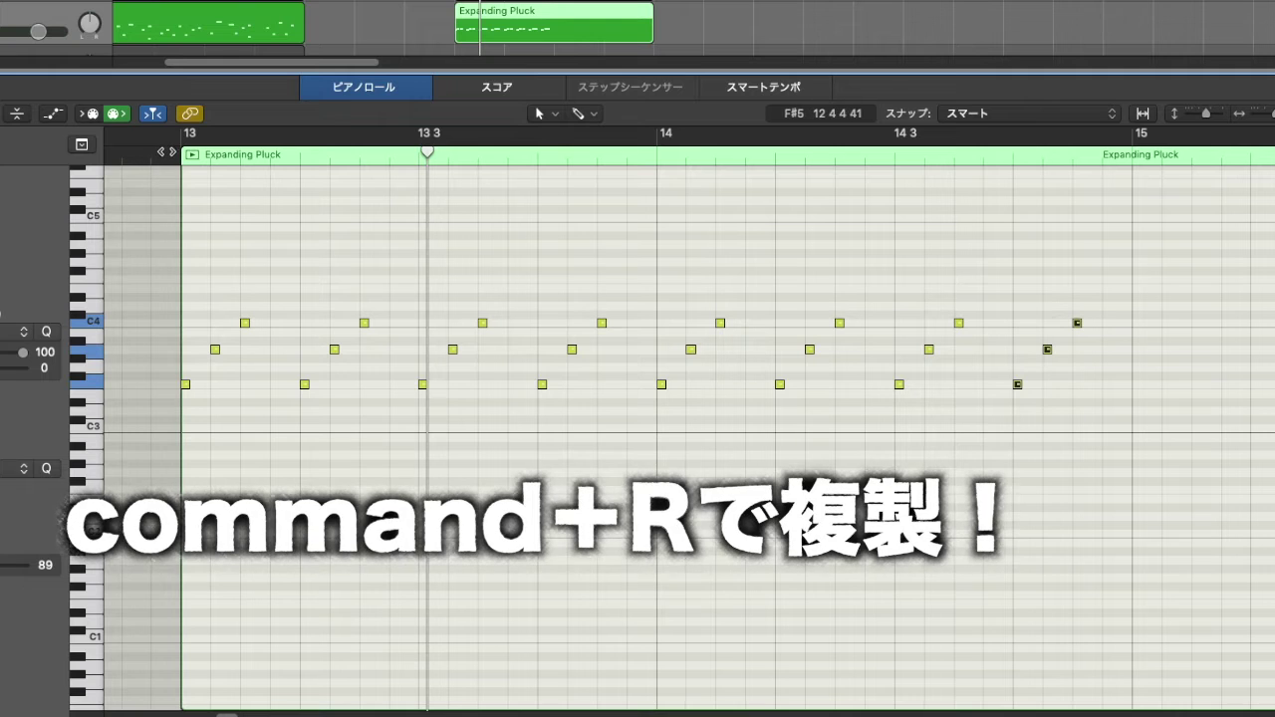
key("space")
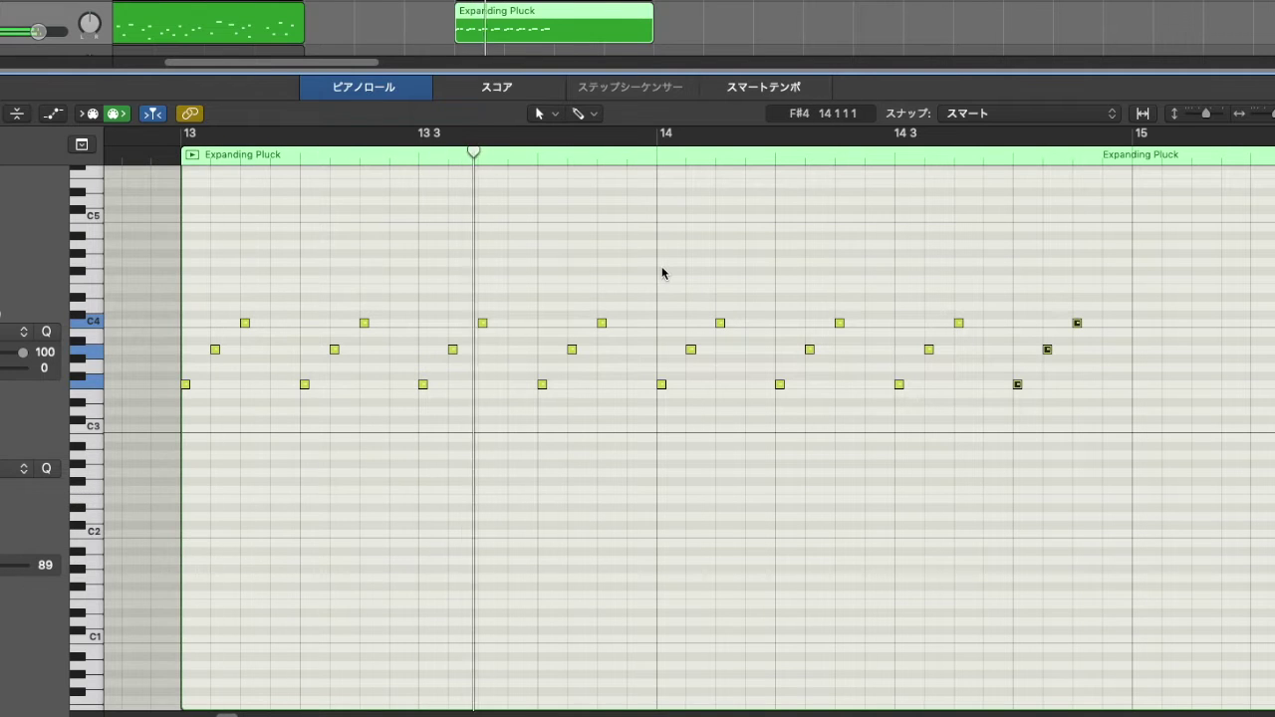
Transpose all the pattern's notes in bar 14 up two semitones
mouse_move(657, 262)
left_mouse_down()
mouse_move(1178, 371)
mouse_move(1178, 415)
left_mouse_up()
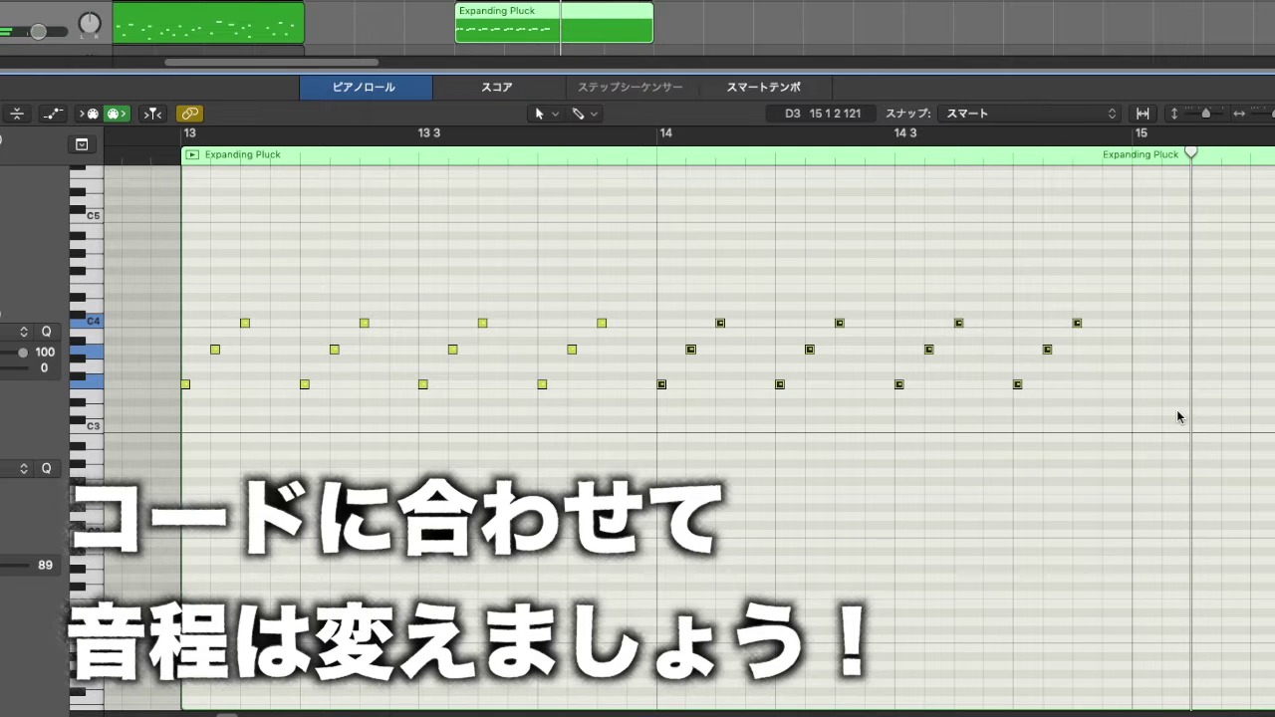
key("alt+Up")
key("alt+Up")
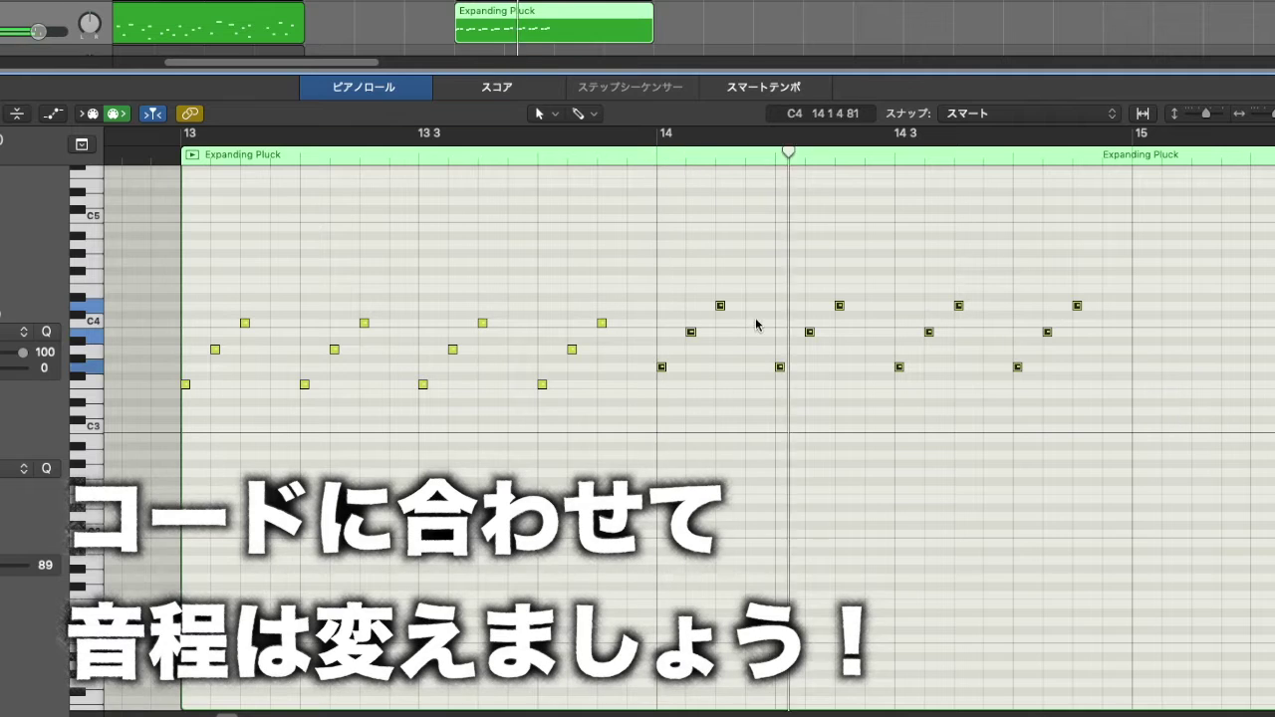
Vary the arpeggio by adding C4 and A3 notes in bar 13's first two beats and deleting one note from each beat of bar 14
left_click(400, 323, "super")
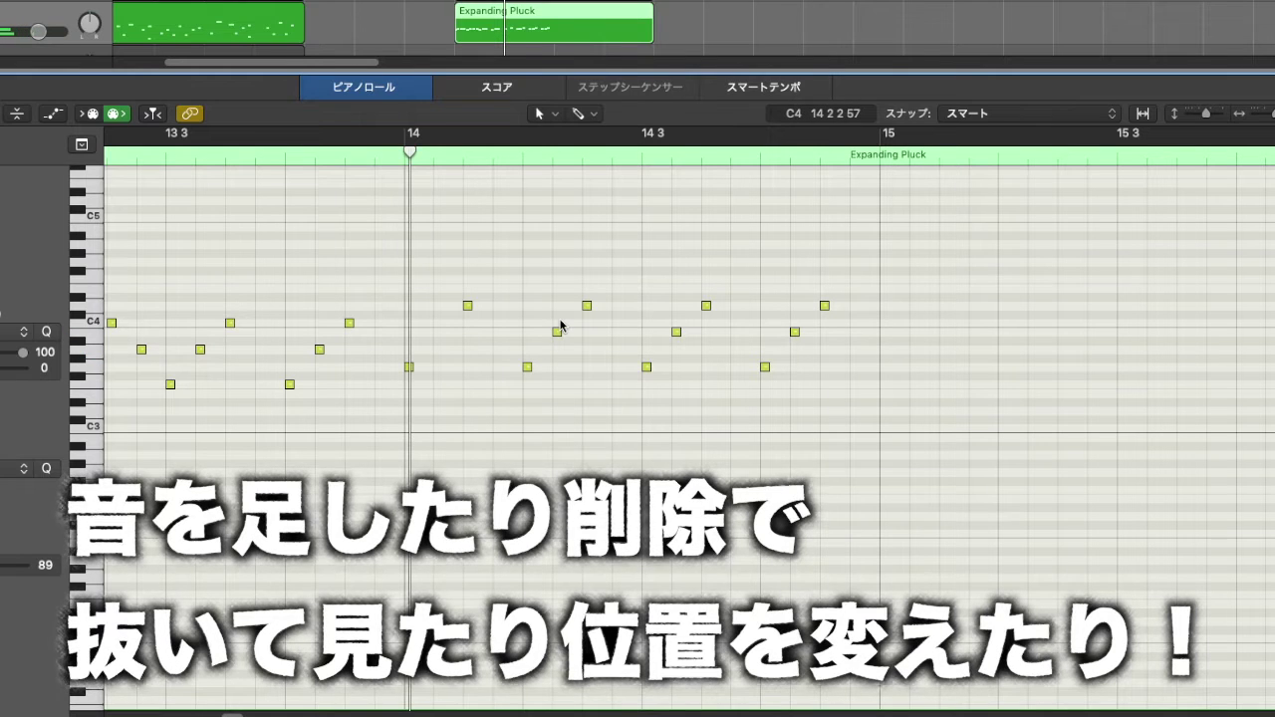
left_click_drag(551, 344, 490, 408)
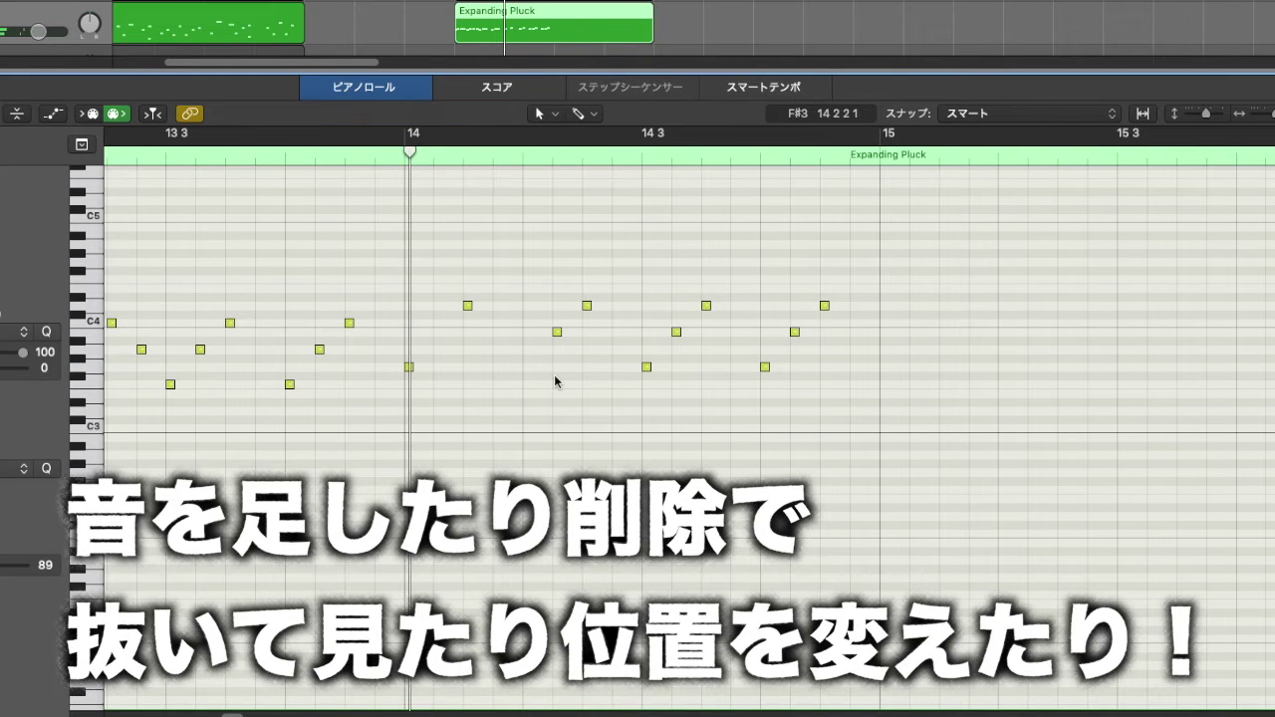
left_click_drag(682, 272, 843, 365)
key("Delete")
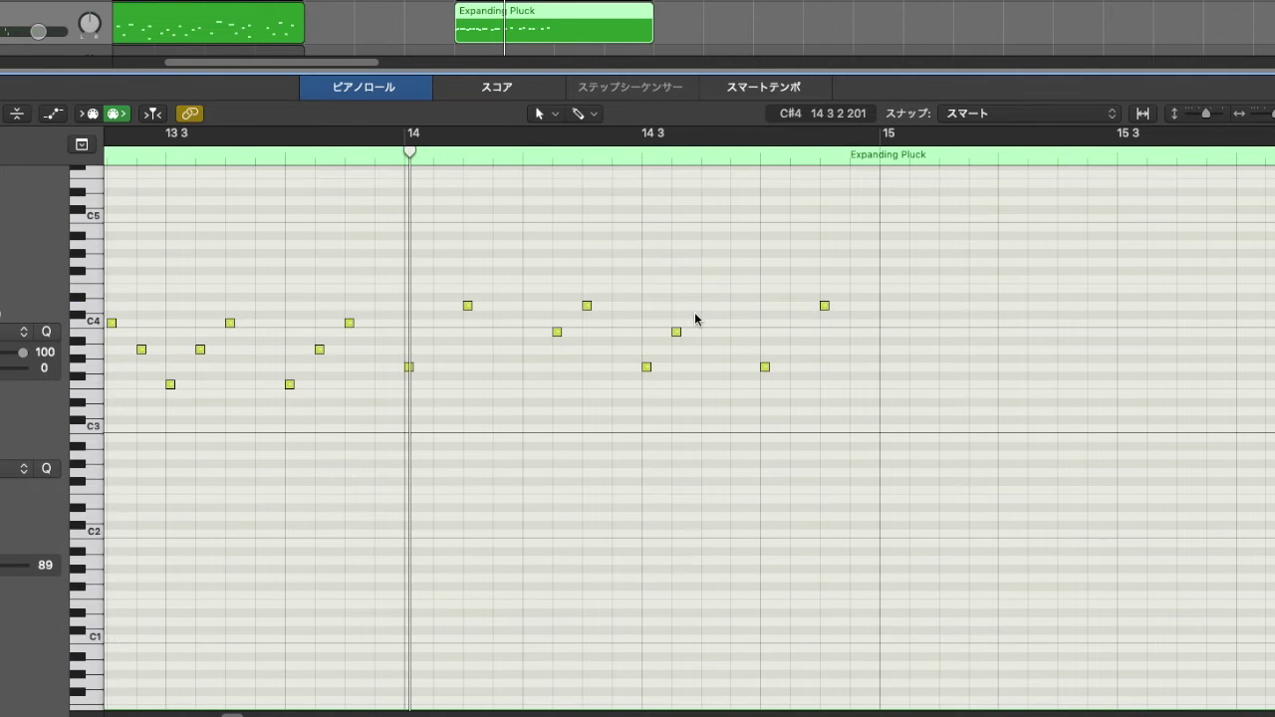
key("space")
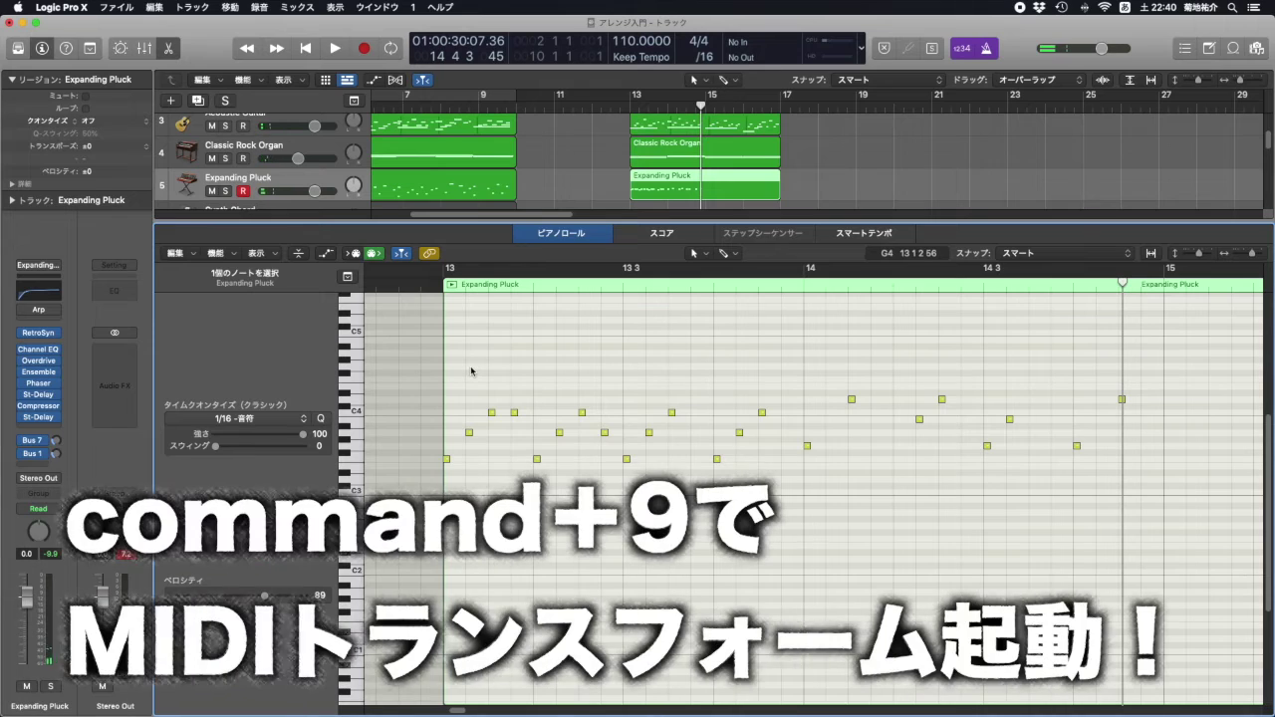
Randomize the pitches of all the Expanding Pluck notes between C1 and C5 using the MIDI Transform preset ピッチをランダム化
key("super+9")
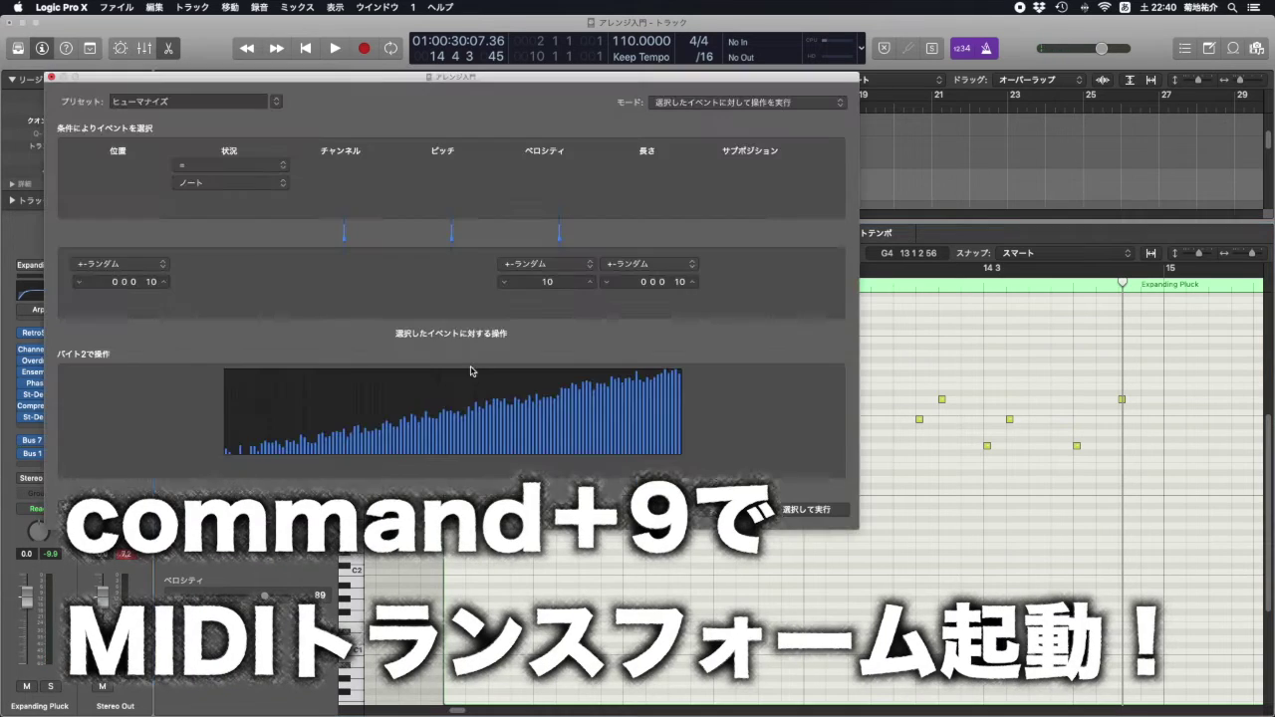
left_click_drag(531, 81, 626, 346)
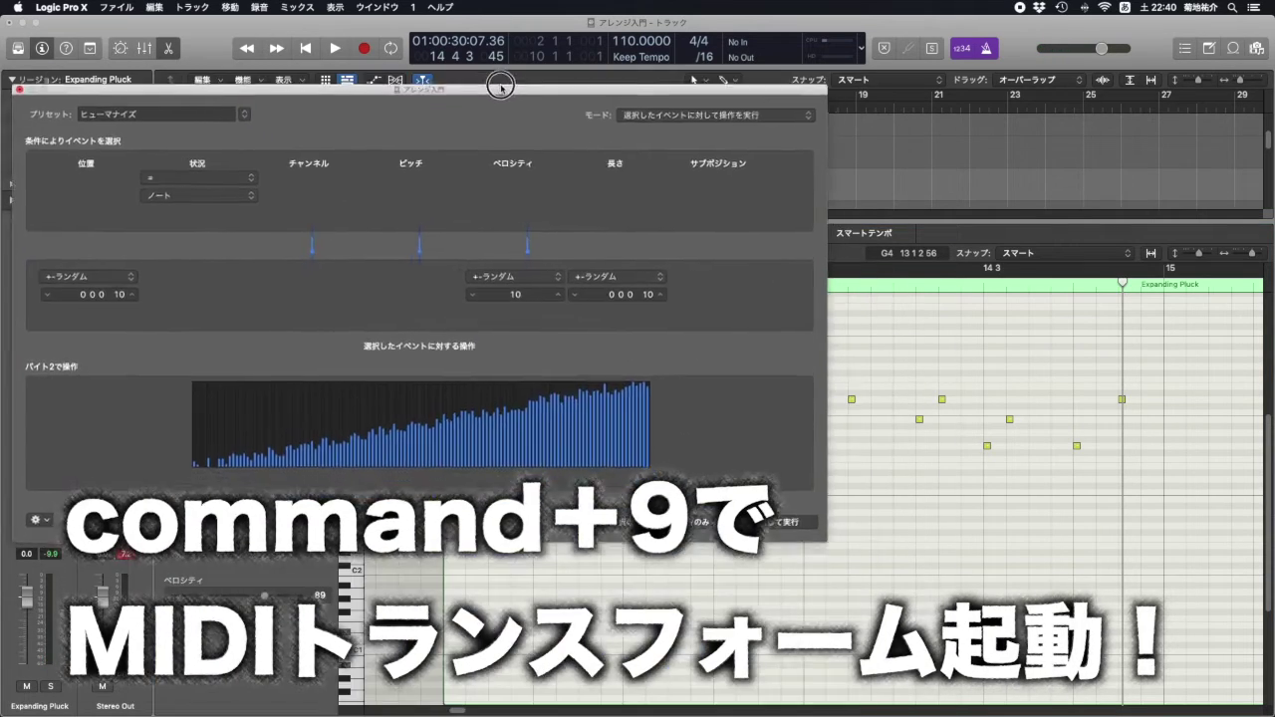
left_click_drag(531, 82, 753, 493)
left_click_drag(425, 357, 1191, 534)
left_click_drag(686, 524, 637, 341)
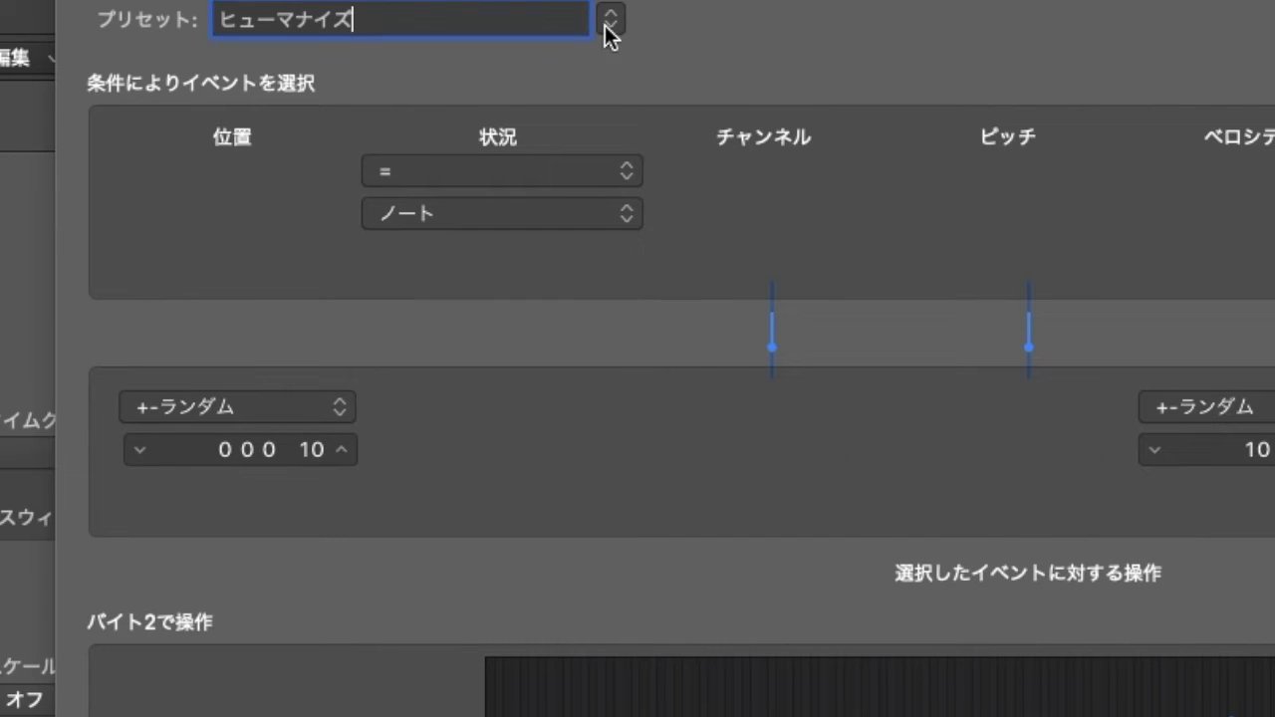
left_click(611, 20)
left_click(734, 94)
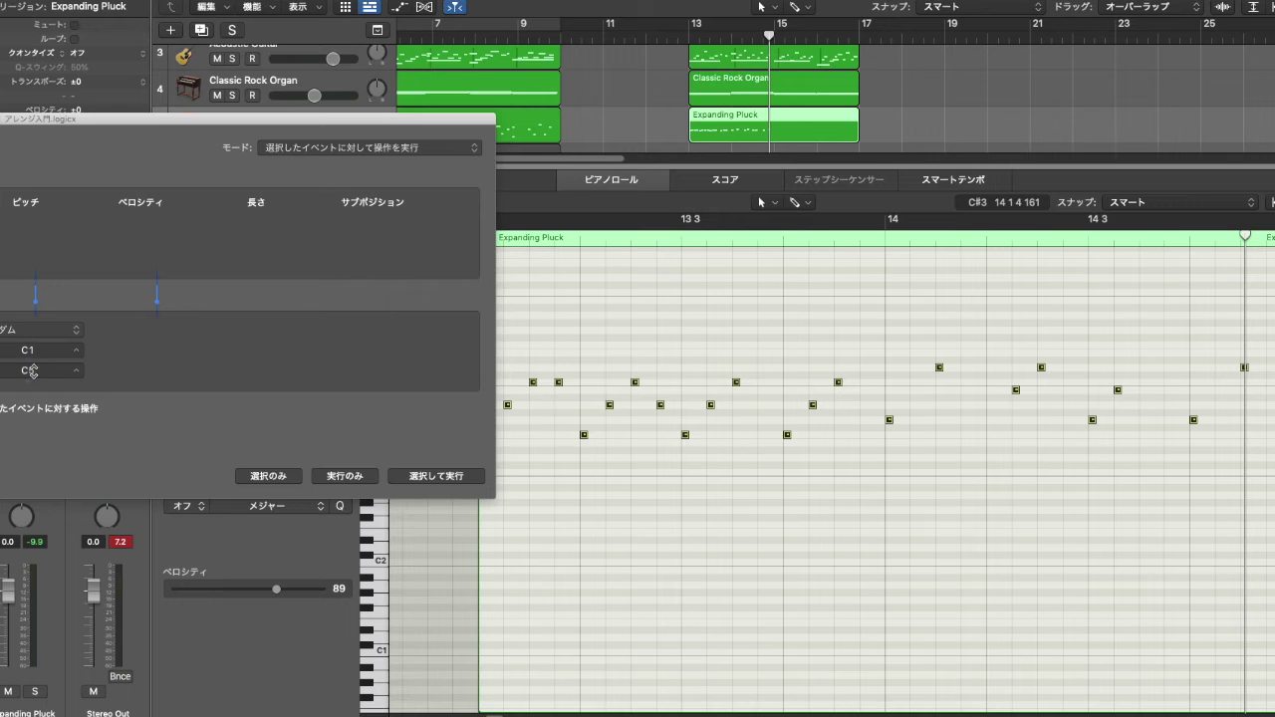
left_click(346, 476)
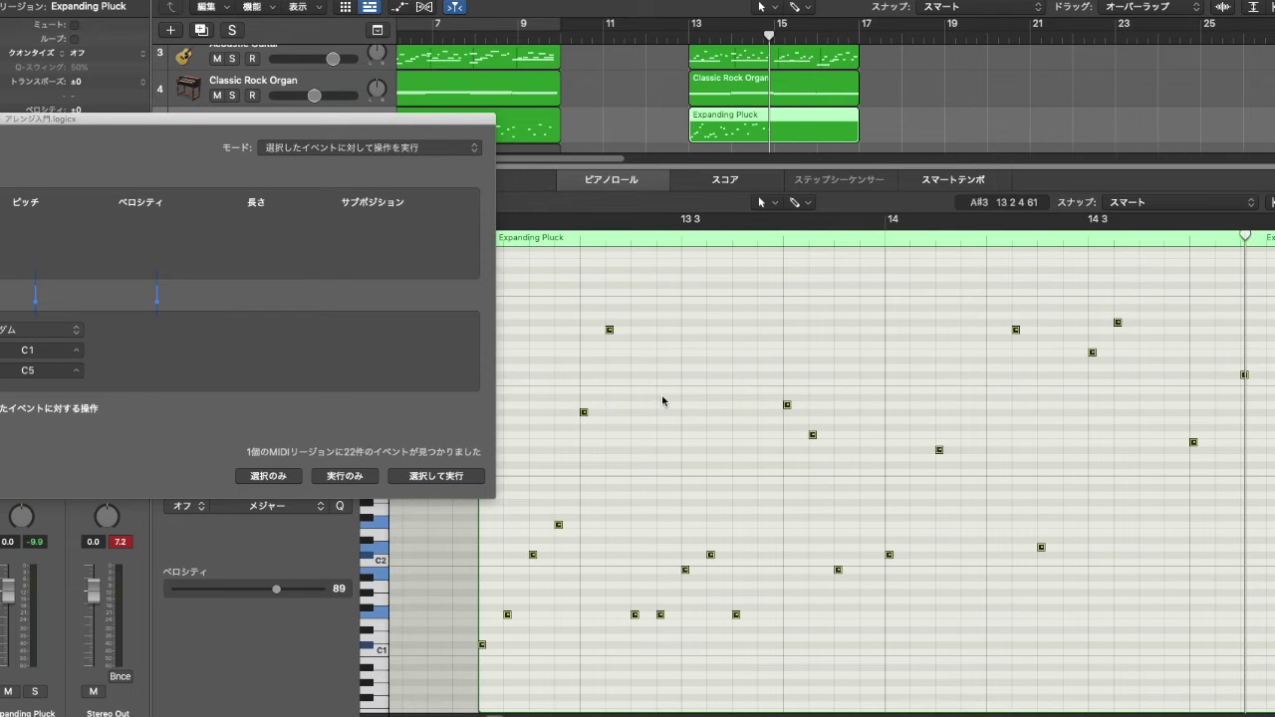
Play back the randomized notes from bar 13 and close the MIDI Transform window
scroll(662, 401, "left", 3)
left_click(629, 243)
key("space")
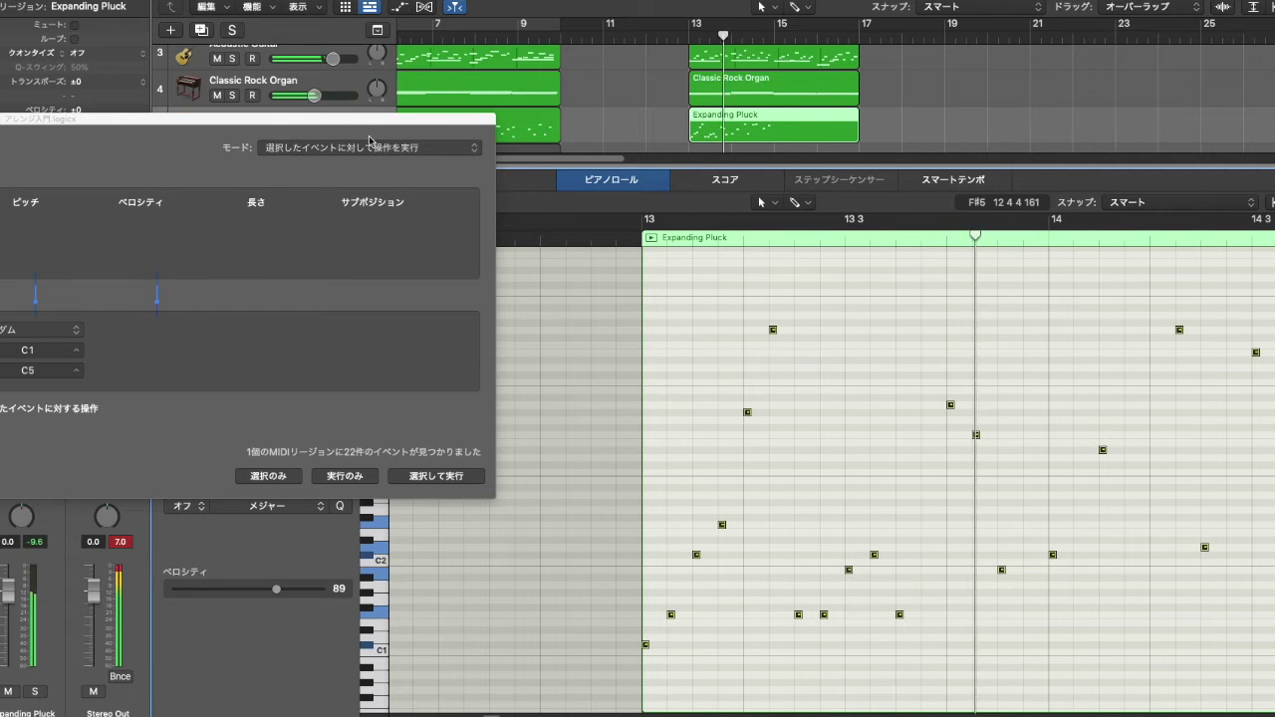
left_click_drag(362, 120, 923, 131)
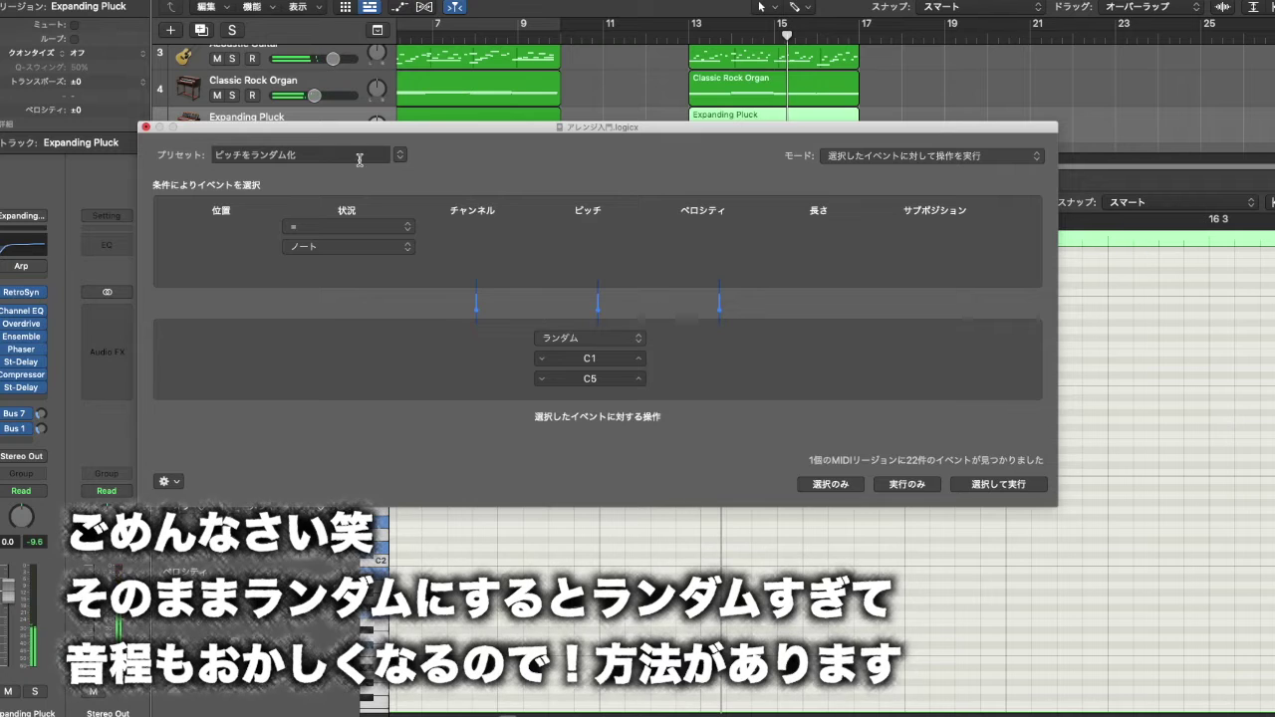
left_click(145, 127)
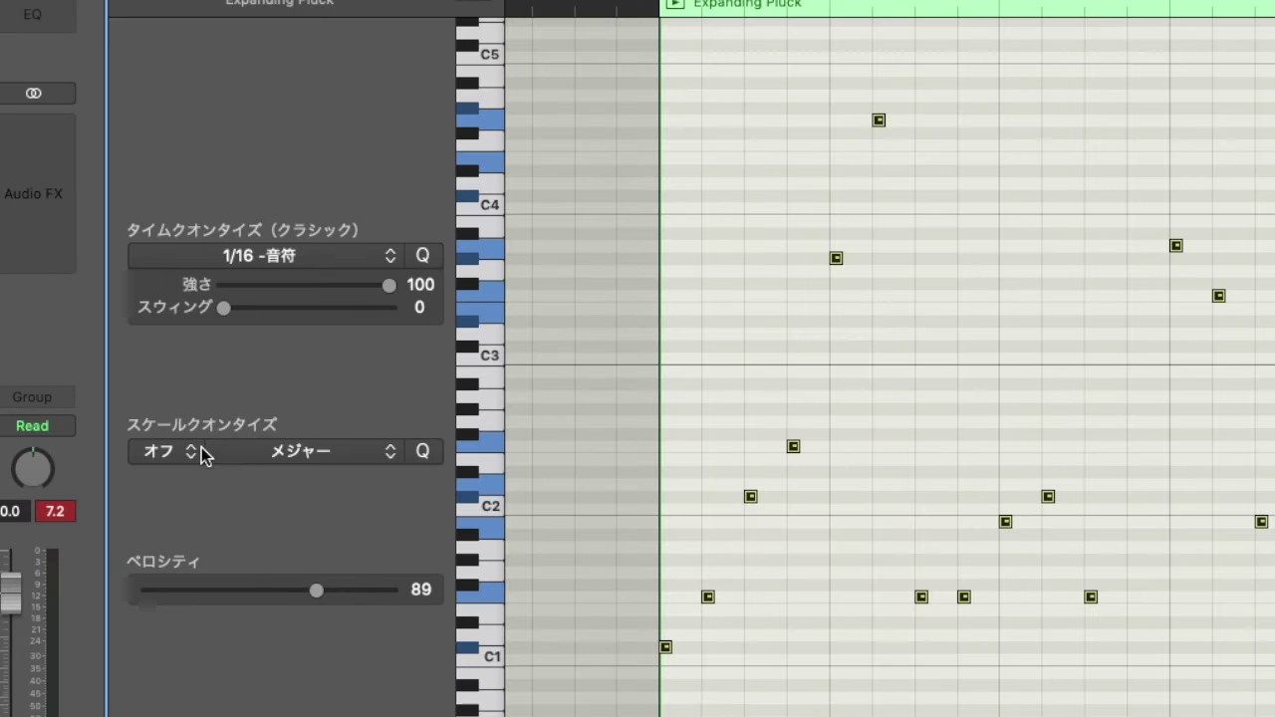
Scale-quantize the randomized notes to C major (メジャー) and play them back
left_click(190, 451)
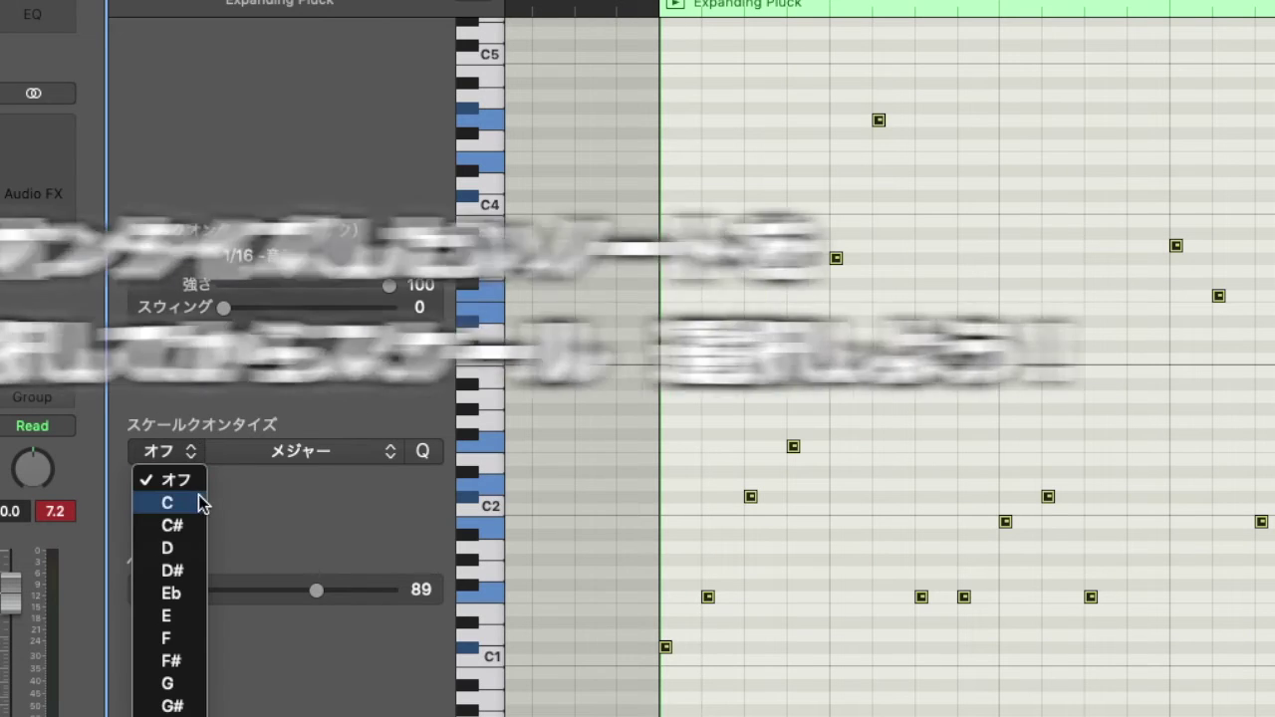
left_click(202, 503)
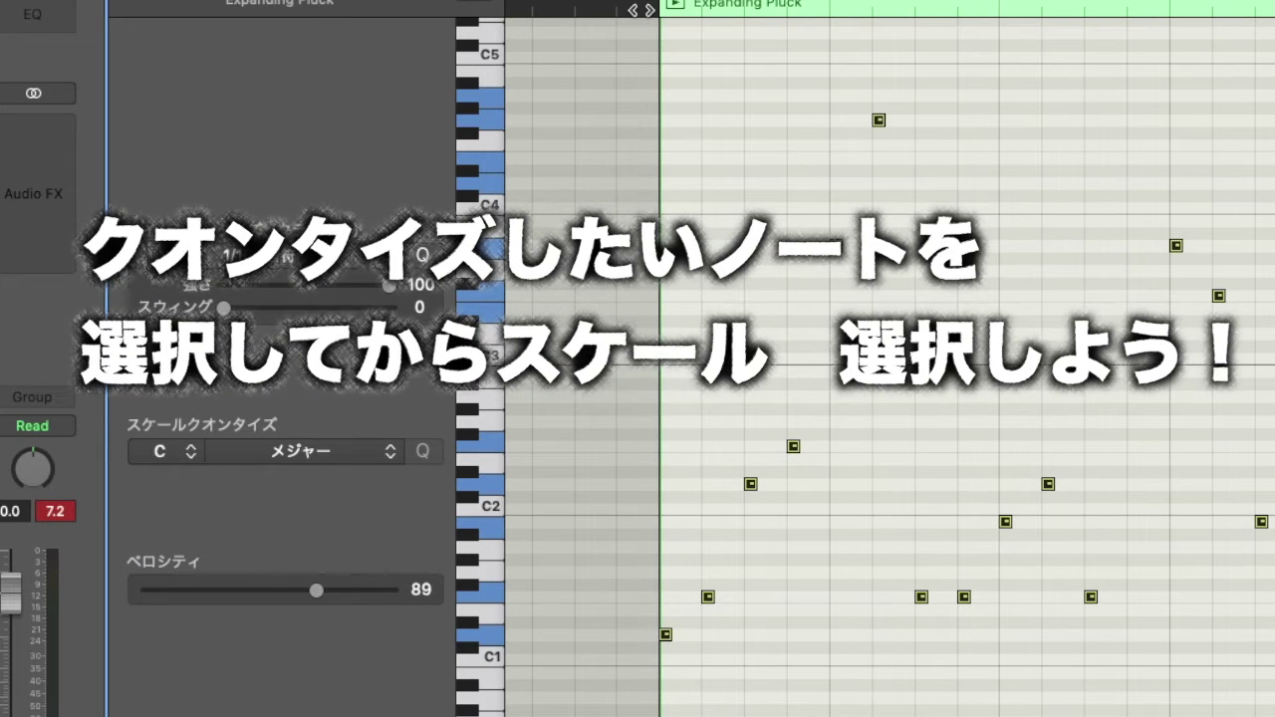
key("space")
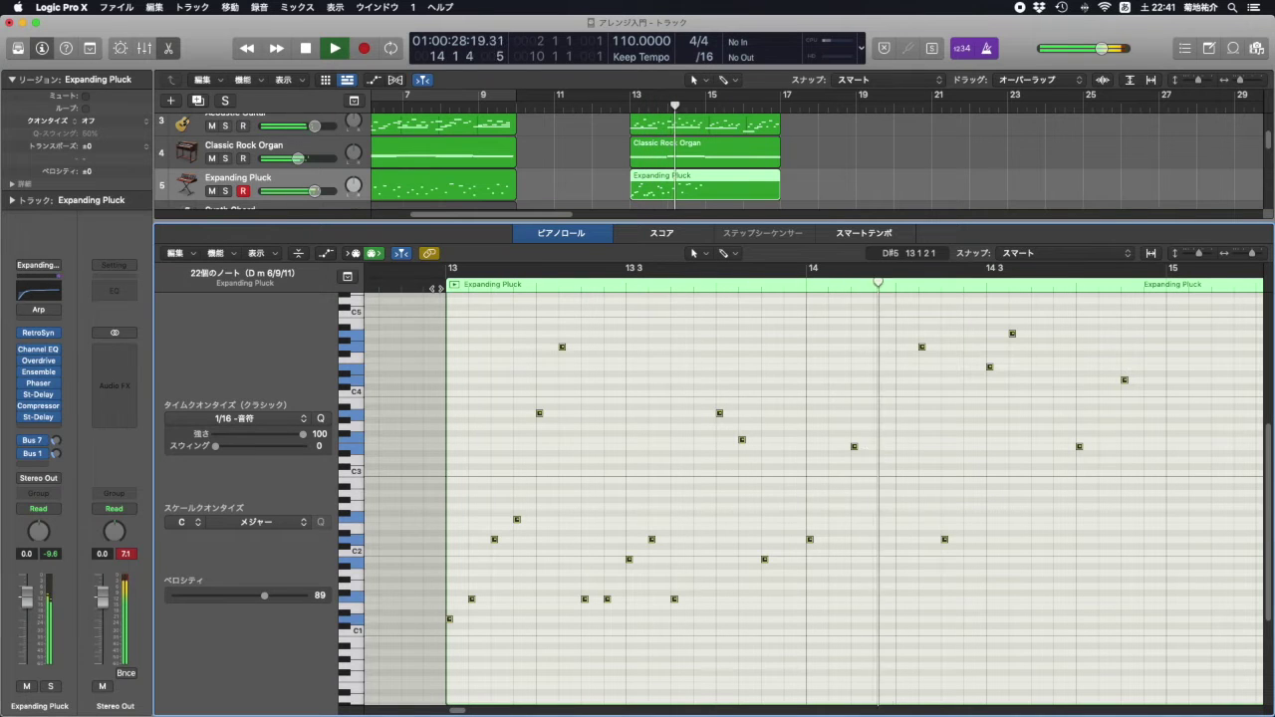
key("space")
Undo the scale quantize and the pitch randomization, and deselect the notes
key("super+z")
key("super+z")
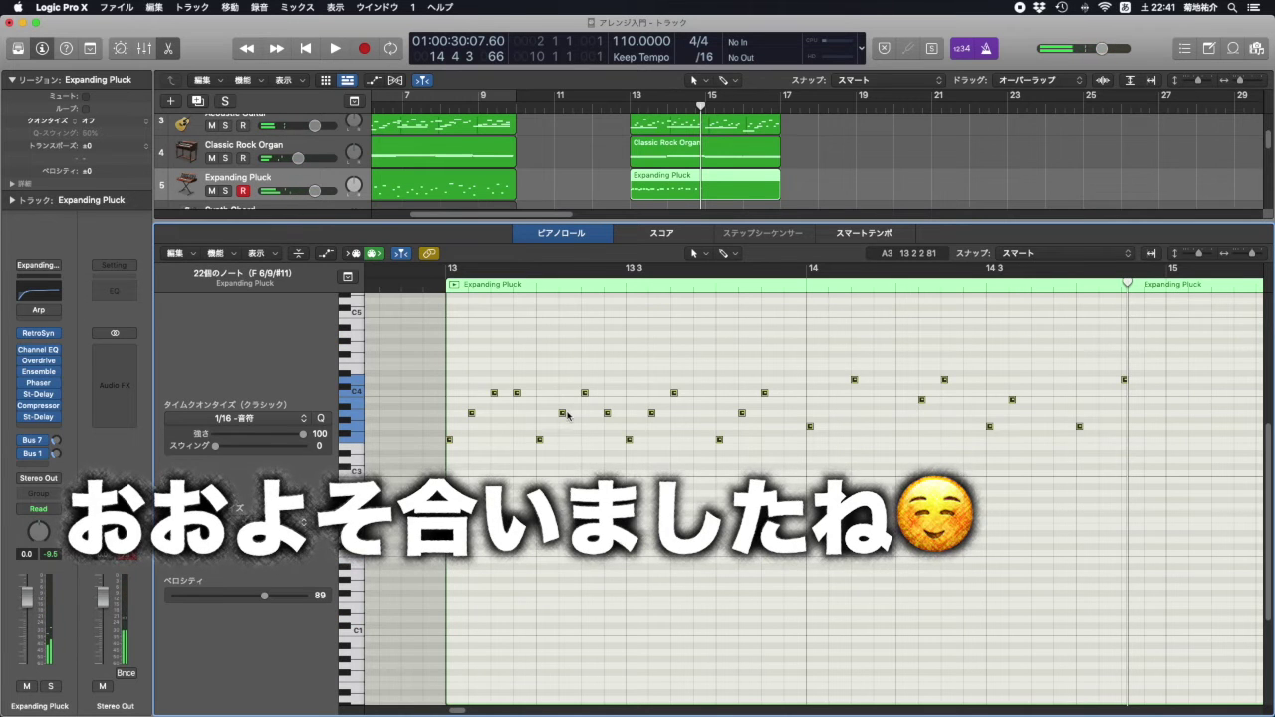
left_click(612, 484)
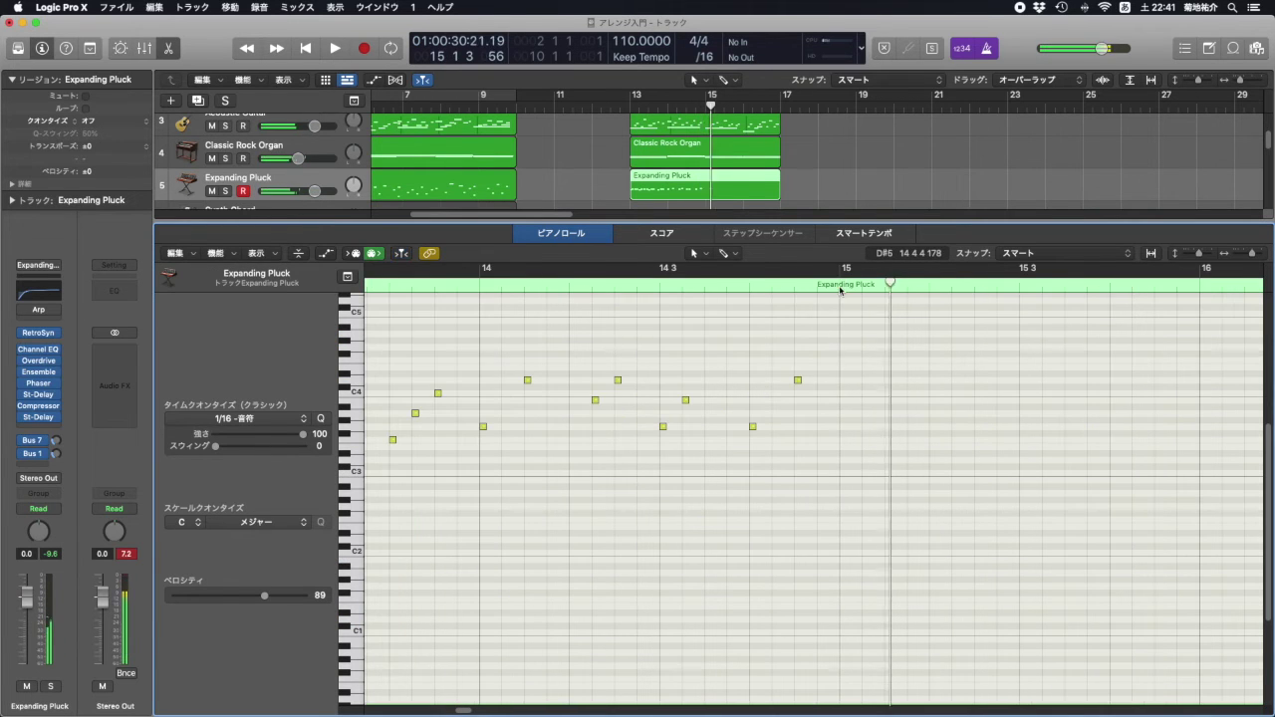
Draw alternating short D4 and C3 notes on each eighth of bar 15's first two beats and play them back
left_click(839, 287)
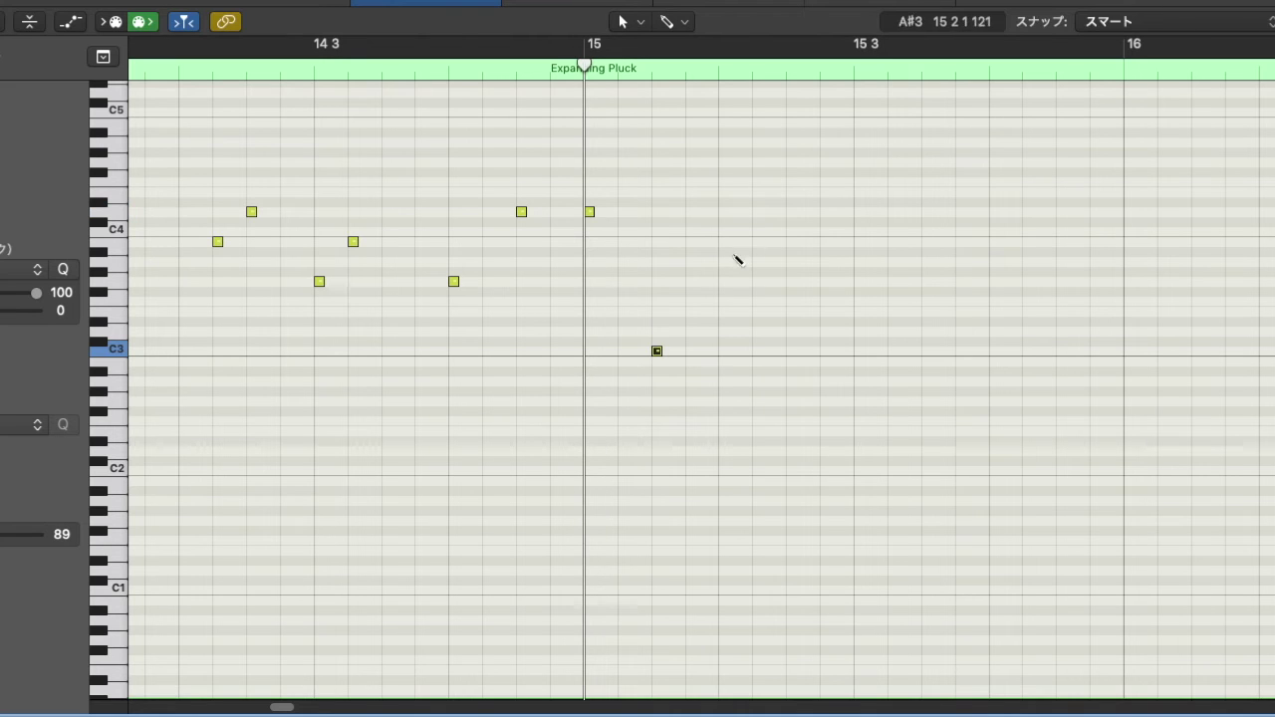
key("space")
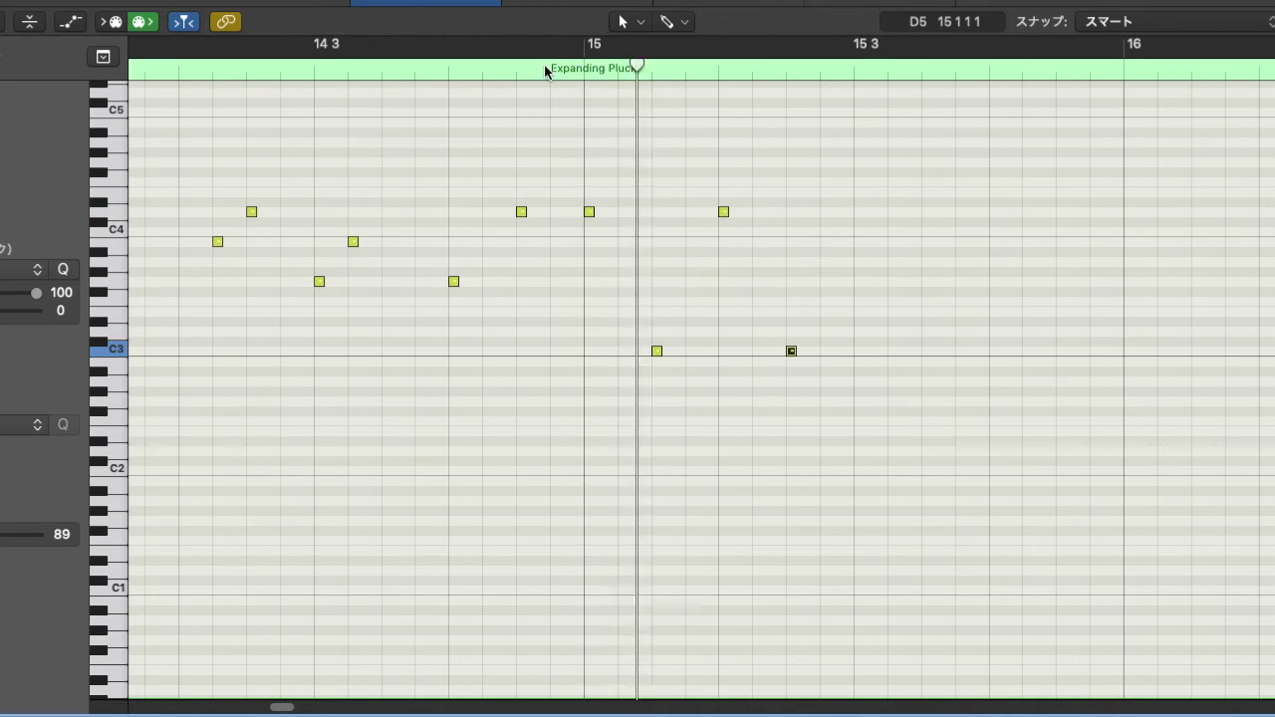
key("space")
scroll(674, 213, "left", 5)
scroll(674, 219, "left", 3)
scroll(674, 219, "right", 10)
scroll(674, 217, "right", 4)
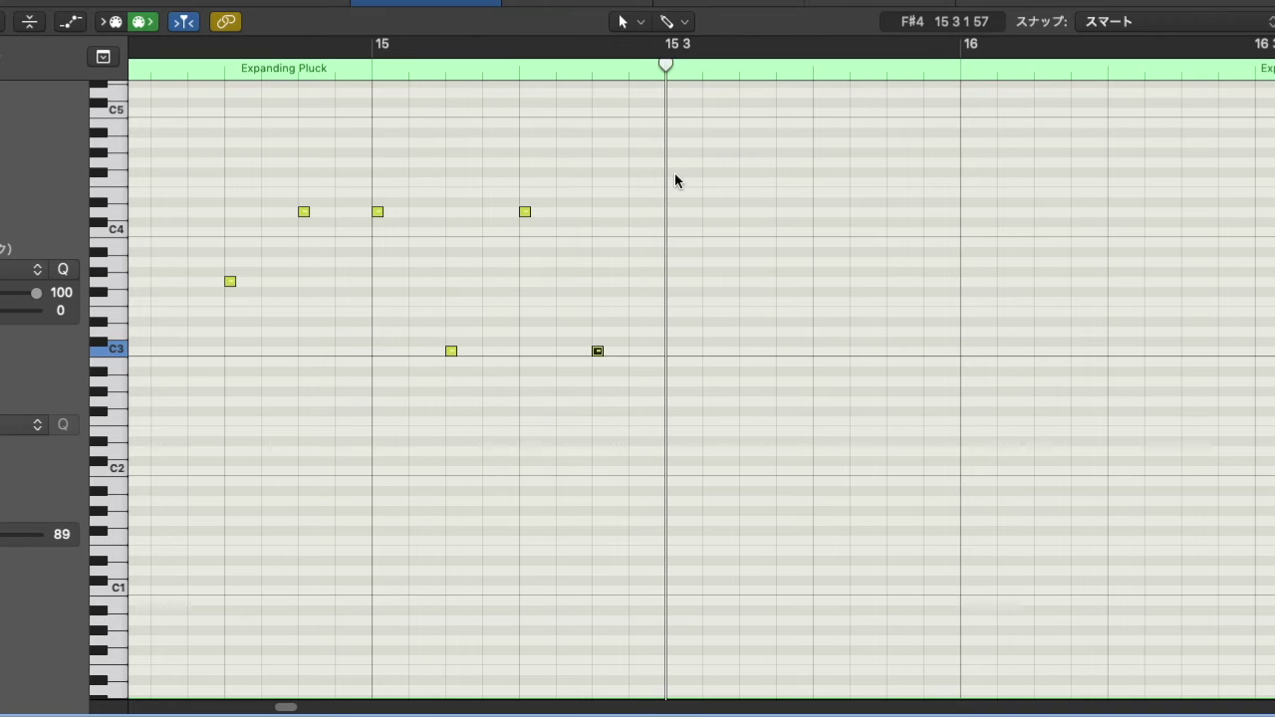
left_click_drag(674, 235, 961, 229)
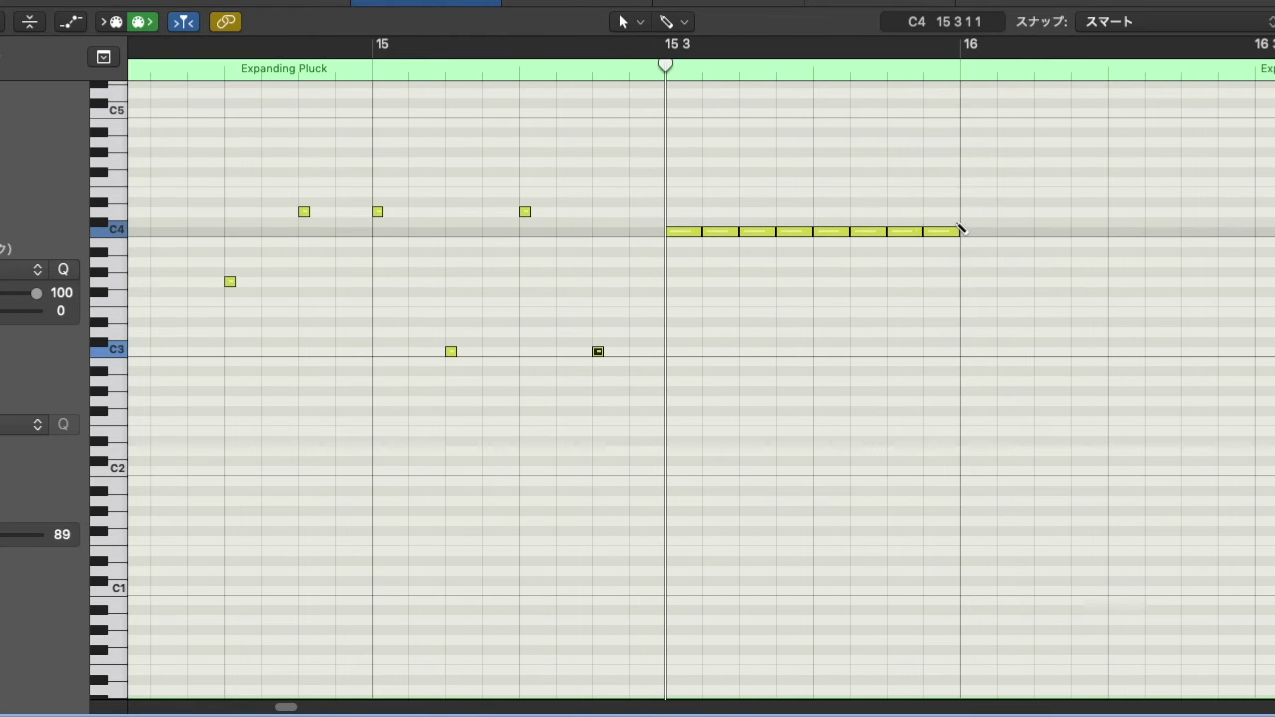
key("super+z")
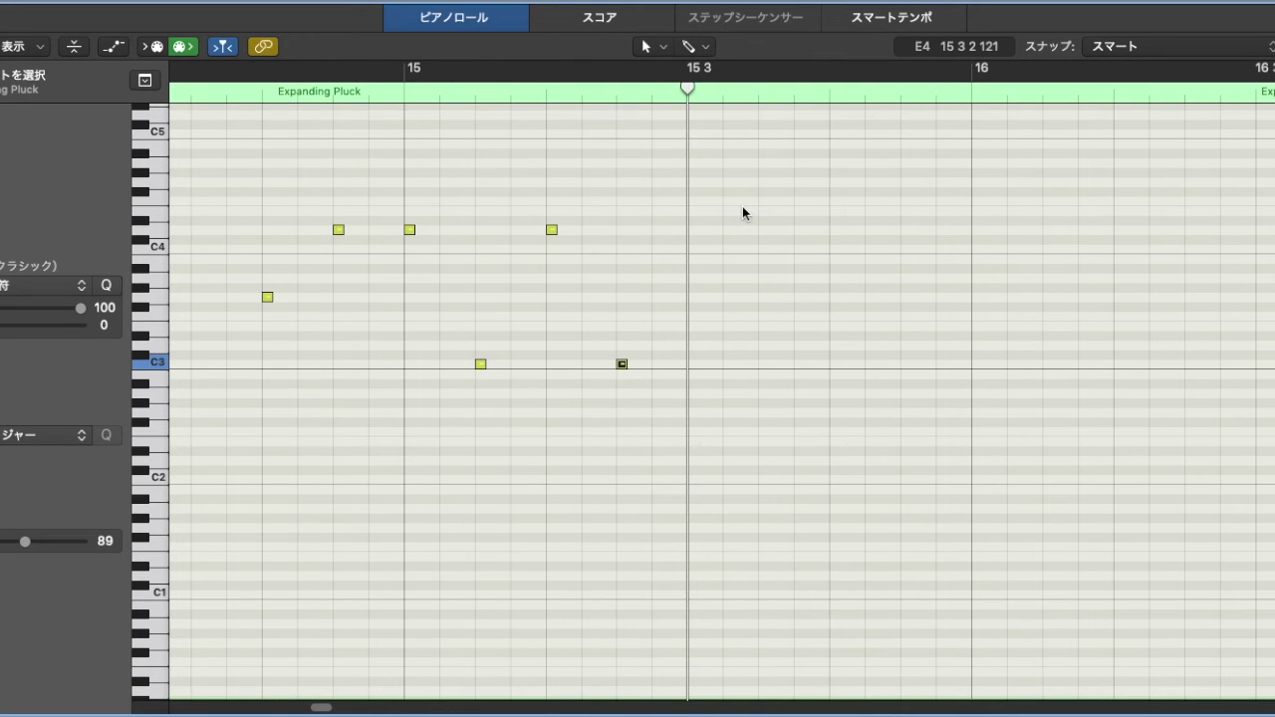
left_click_drag(742, 207, 842, 210)
key("super+z")
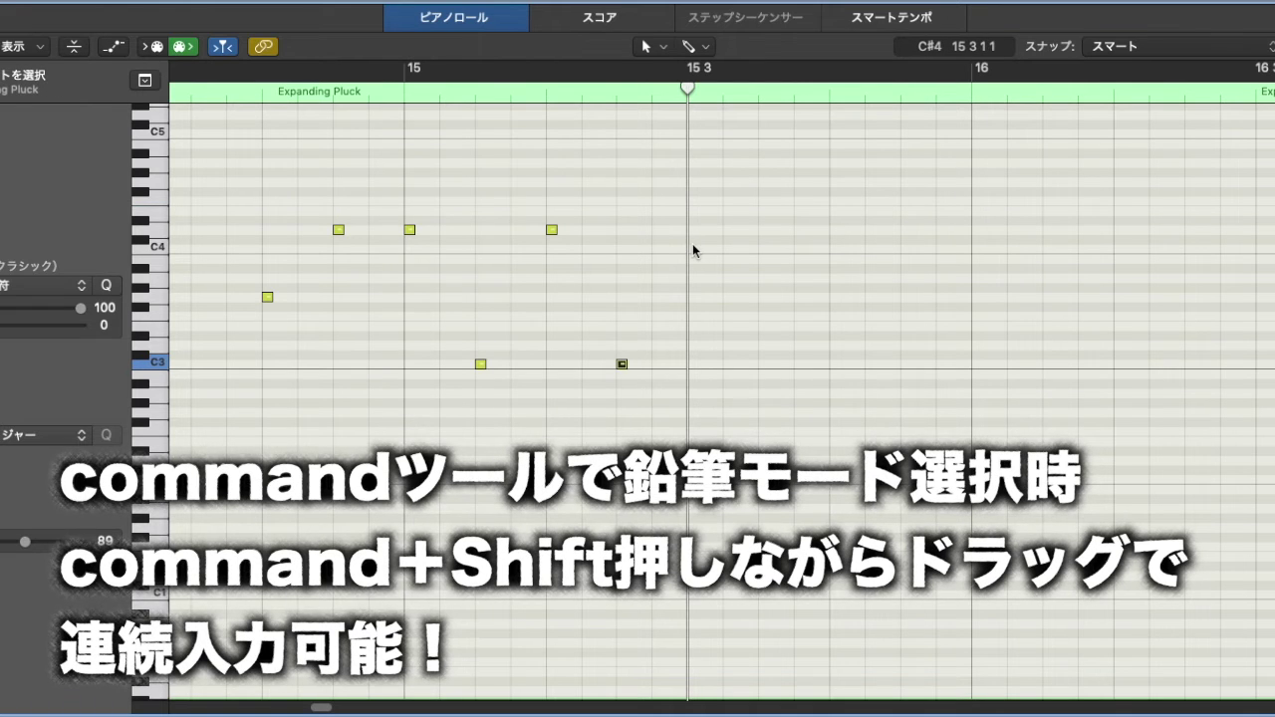
Fill from beat 3 of bar 15 to the end of bar 16 with continuous sixteenth notes on C4 and play them back
mouse_move(694, 249)
left_mouse_down()
mouse_move(1062, 232)
mouse_move(1274, 245)
left_mouse_up()
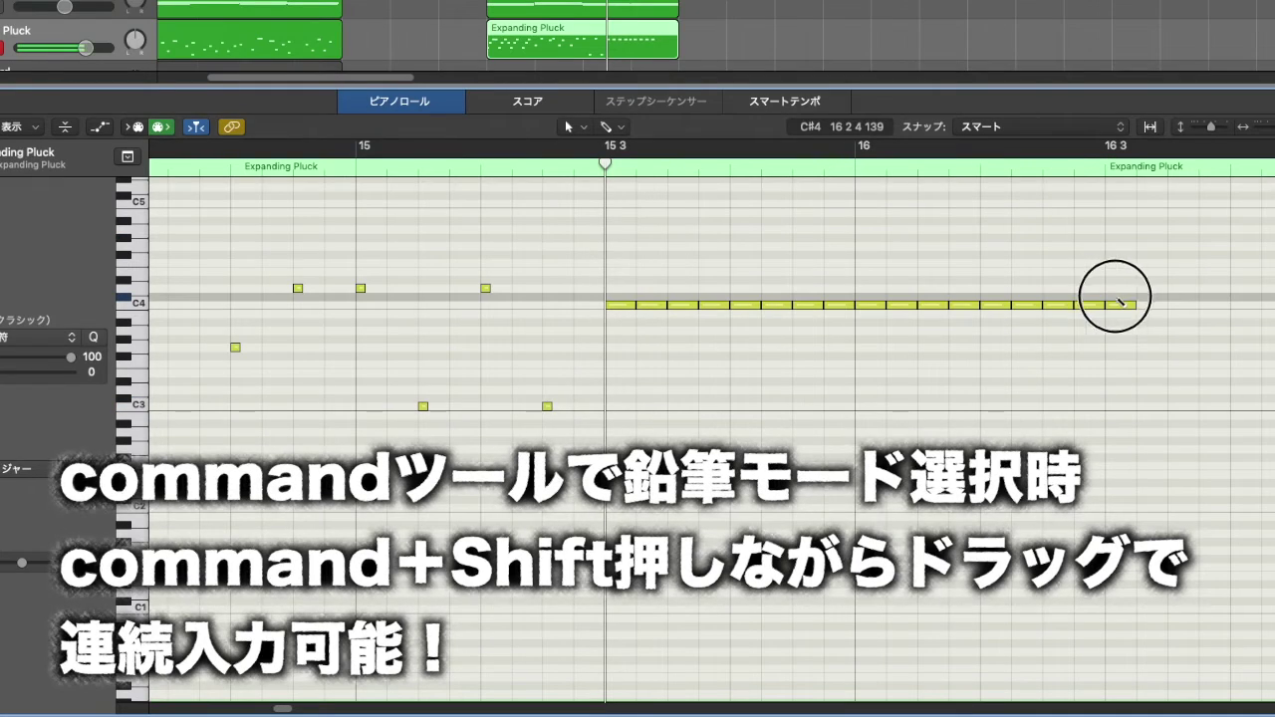
mouse_move(1121, 301)
left_mouse_down()
mouse_move(1257, 297)
mouse_move(1152, 303)
mouse_move(1198, 311)
left_mouse_up()
left_click(425, 169)
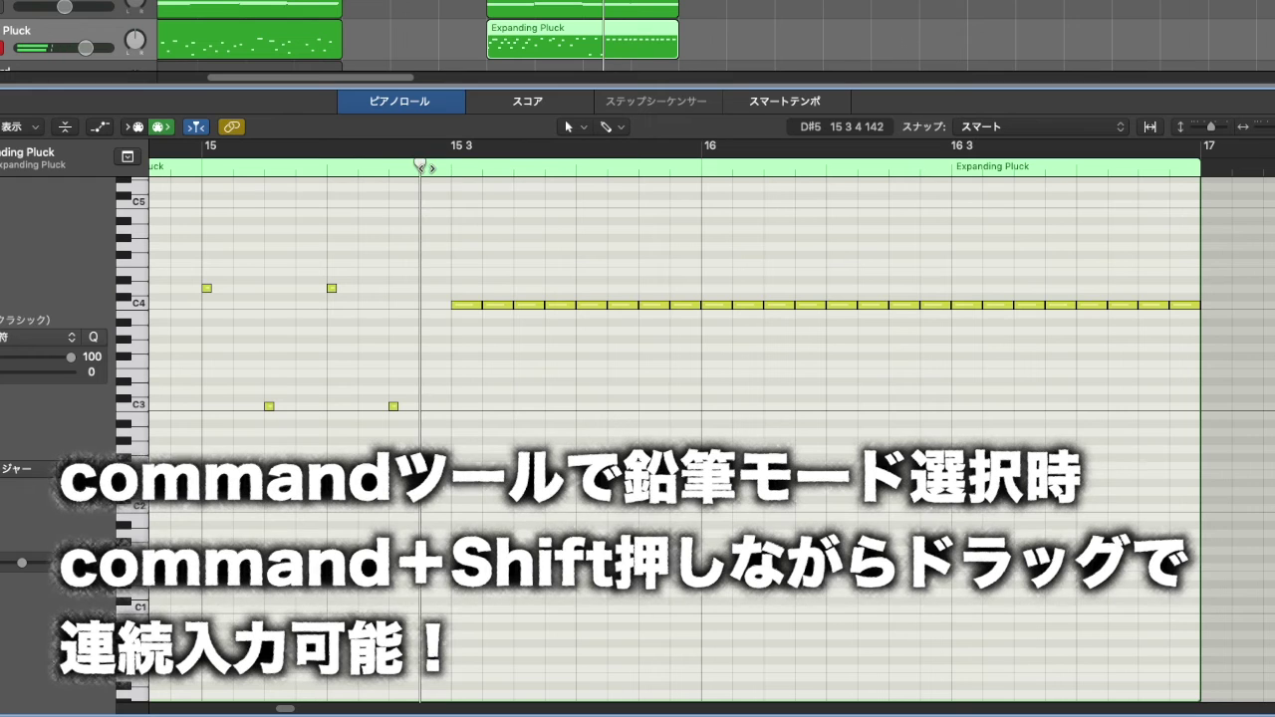
key("space")
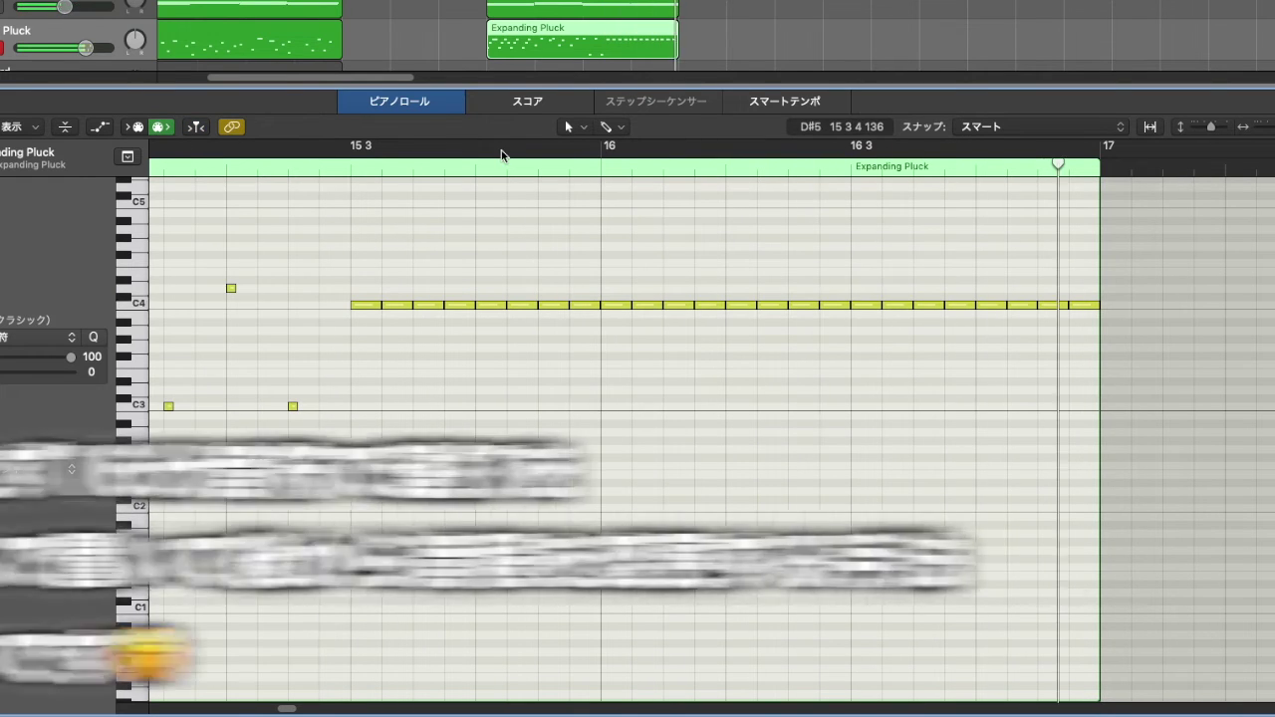
Move the whole run of repeated sixteenth notes in bars 15 and 16 down to A3
left_click_drag(338, 267, 1124, 397)
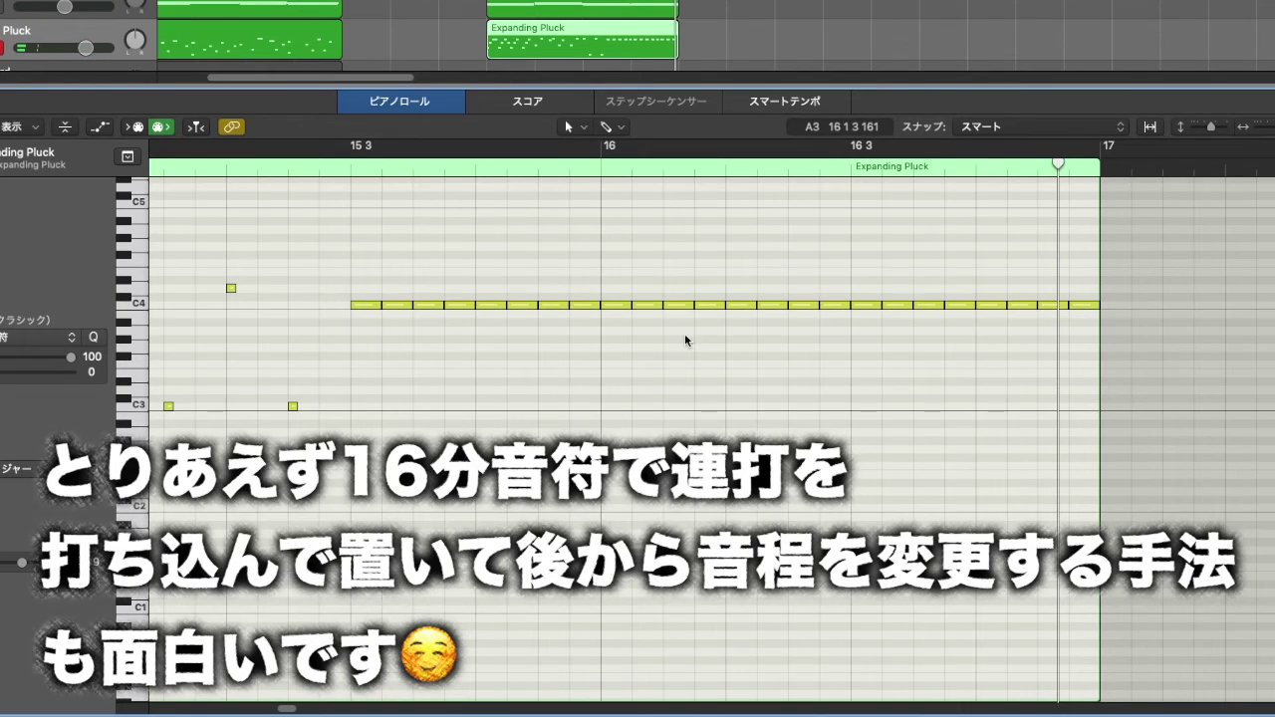
left_click_drag(335, 276, 1201, 419)
left_click_drag(503, 306, 503, 332)
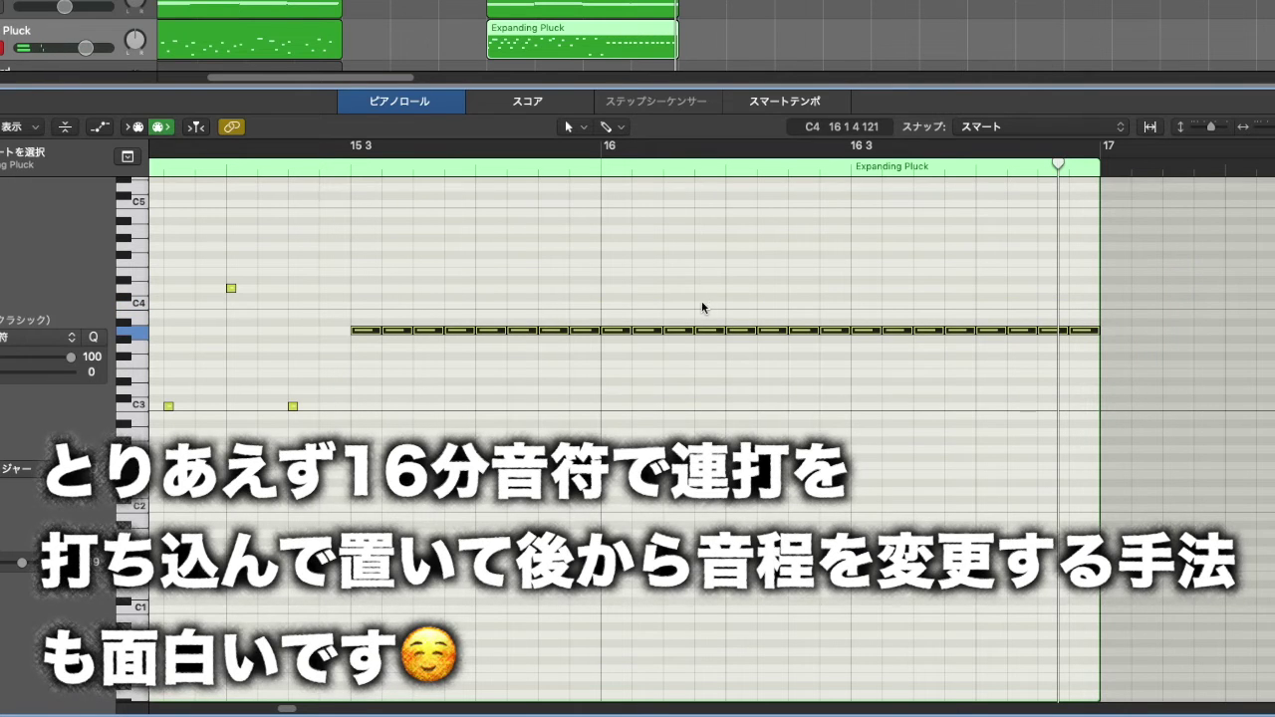
Lower the eight sixteenth notes in the second half of bar 15 by five semitones to E3 and play back
scroll(583, 310, "left", 2)
left_click_drag(673, 313, 435, 383)
key("alt+Down")
key("alt+Down")
key("alt+Down")
key("alt+Down")
key("alt+Down")
key("space")
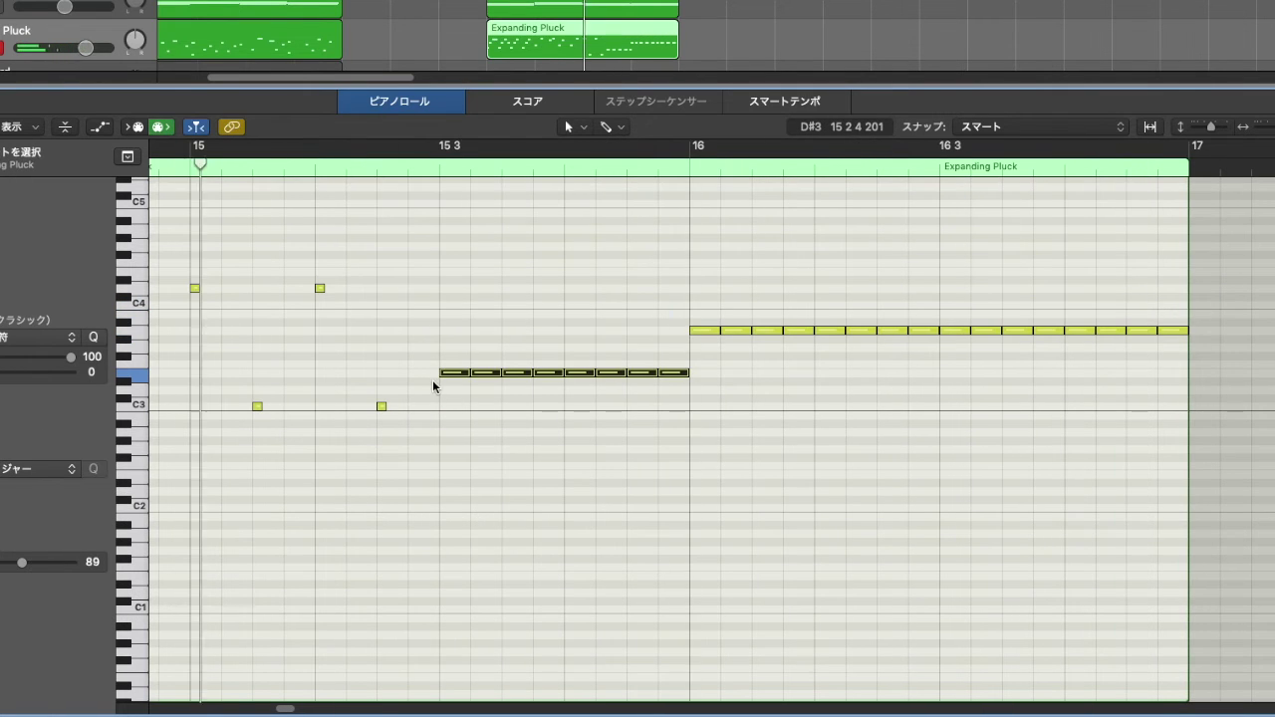
Delete the 2nd, 3rd, 6th, 9th, 10th and 13th sixteenth notes from the A3 run in bar 16
scroll(432, 379, "right", 3)
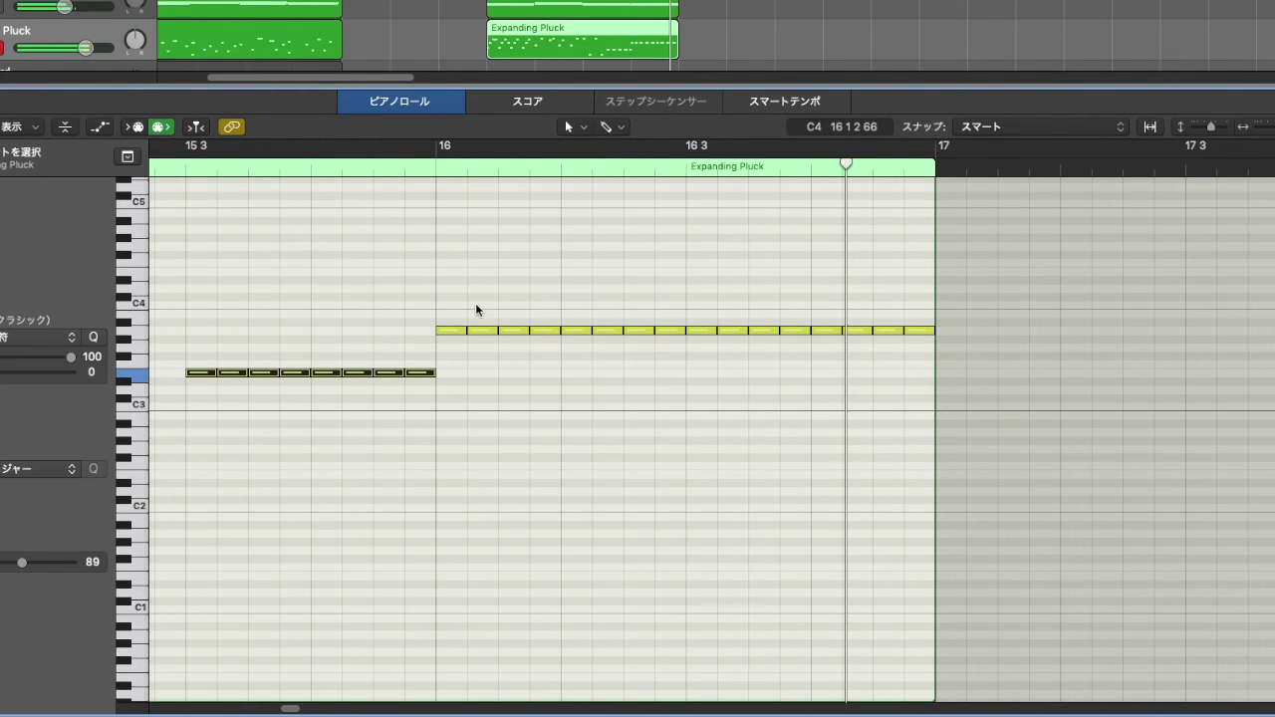
left_click_drag(475, 305, 498, 391)
key("Delete")
left_click_drag(594, 319, 612, 355)
key("Delete")
left_click_drag(706, 293, 744, 408)
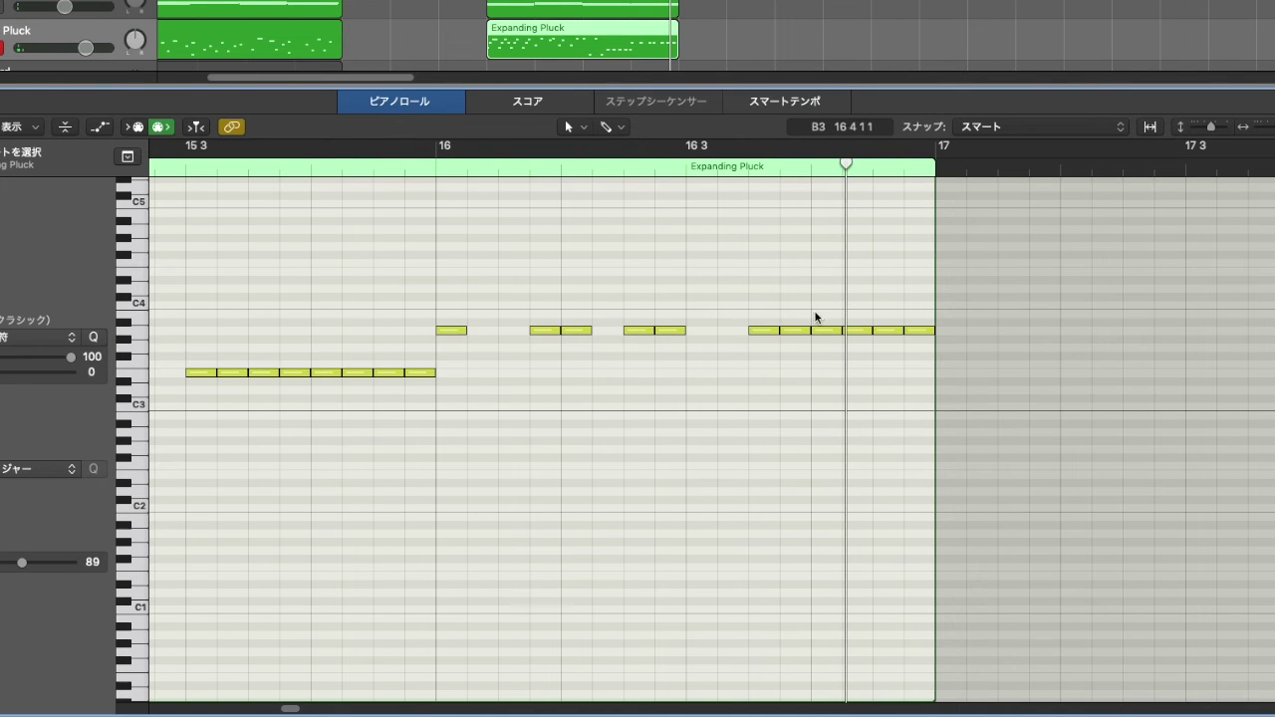
In bar 15's E3 run, raise the second and fifth notes one octave and lower the seventh one octave
left_click(222, 372)
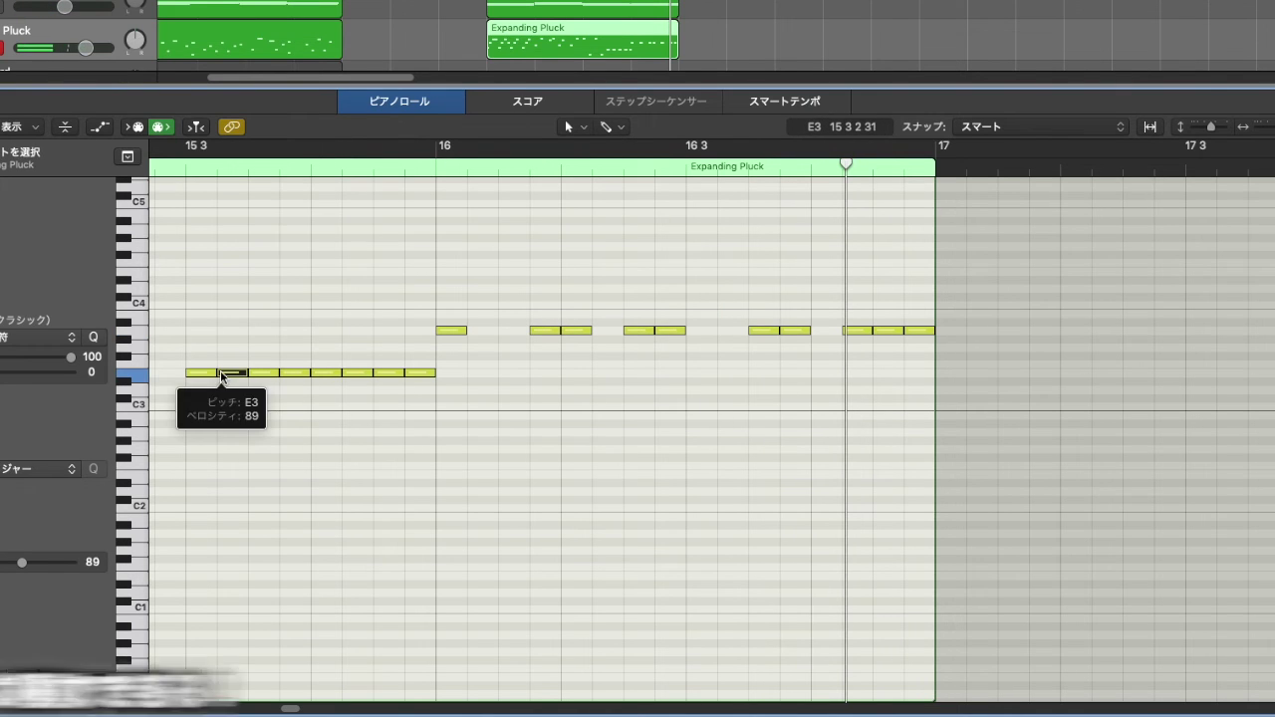
key("alt+shift+Up")
key("Right")
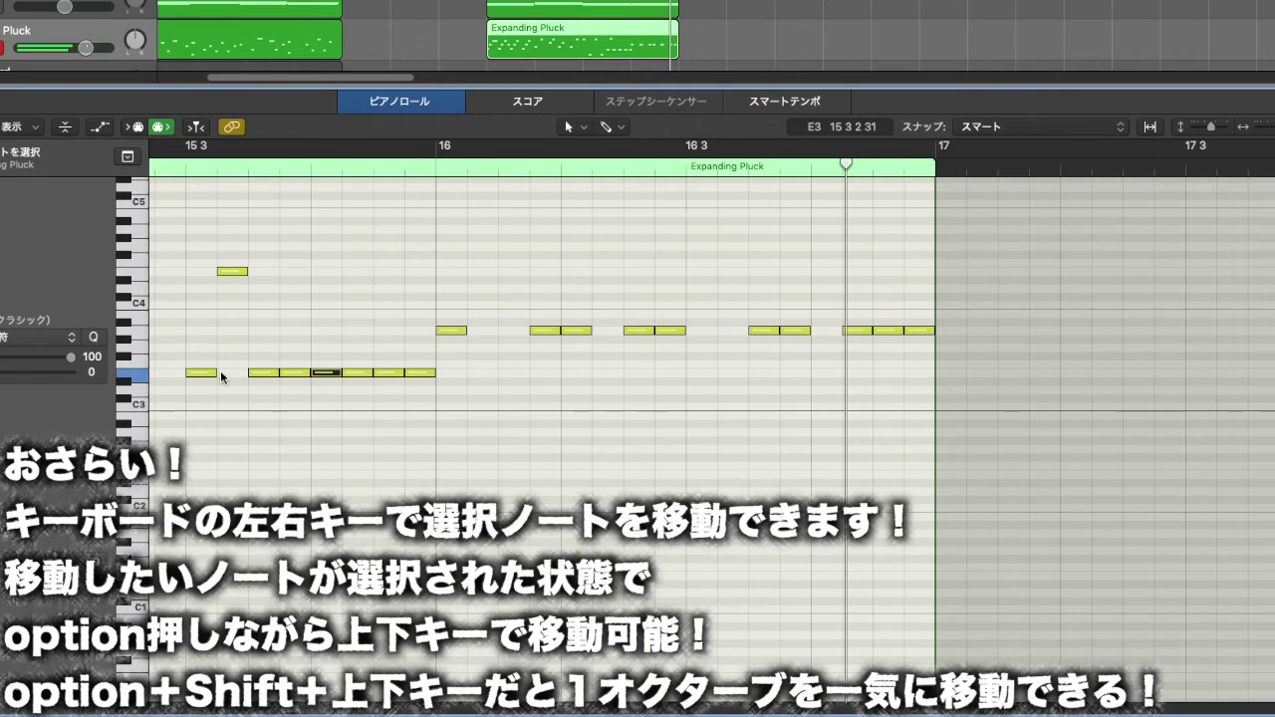
key("Right")
key("Right")
key("alt+shift+Down")
Shift selected notes of bar 16's A3 run by an octave, moving some up to A4 and others down to A2
key("Right")
key("Right")
key("Right")
key("alt+shift+Up")
key("Right")
key("Right")
key("Right")
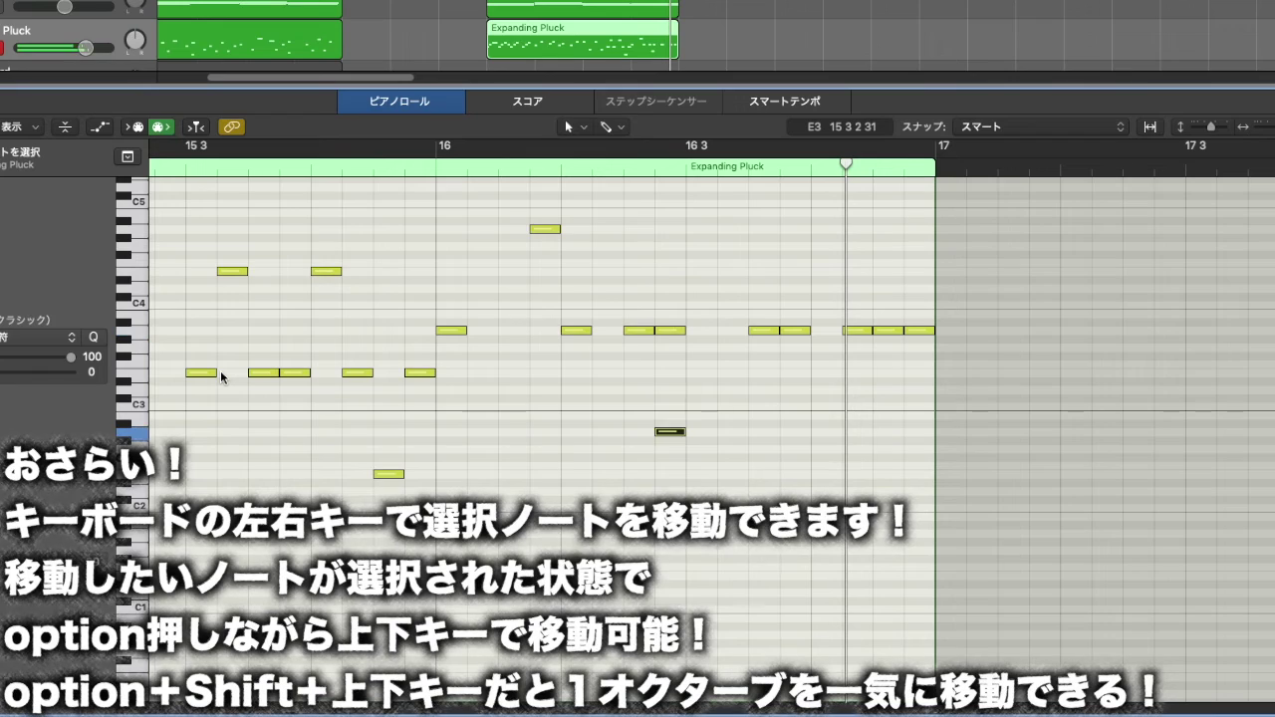
key("alt+shift+Up")
key("Right")
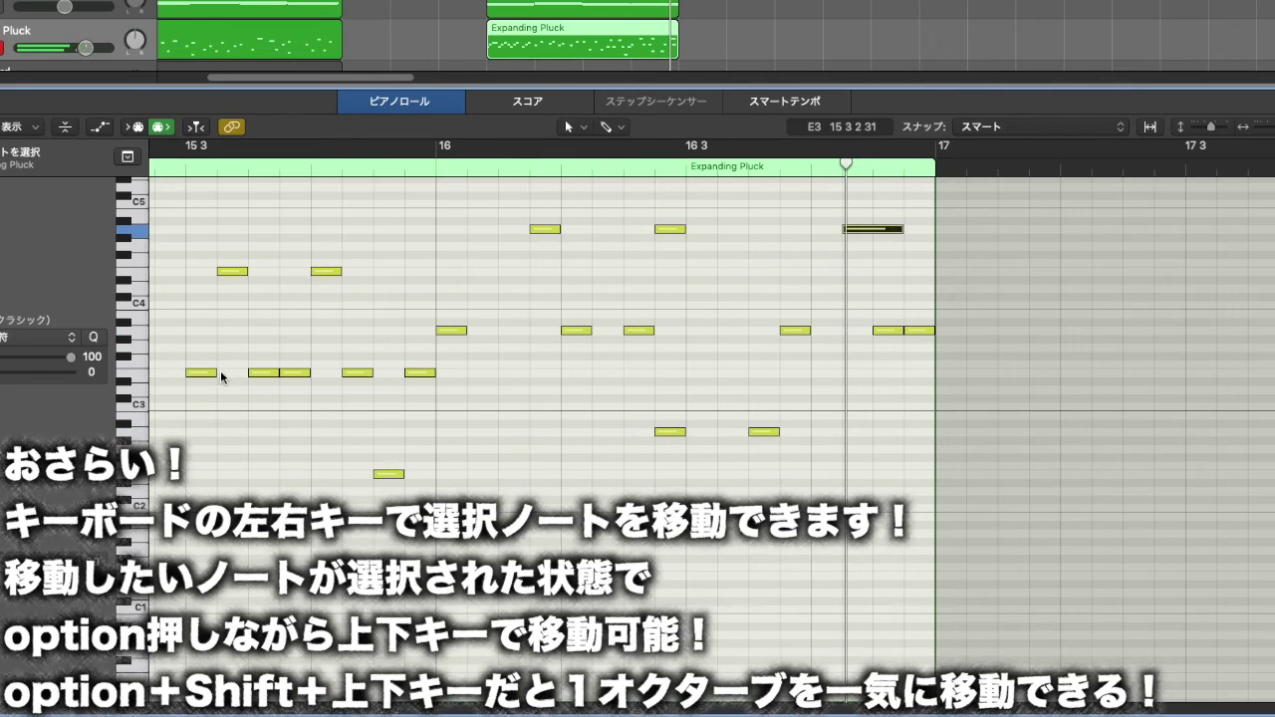
Rewind and play back the octave-jumping phrase, and collapse the piano roll to show the full track list
key("comma")
key("comma")
key("space")
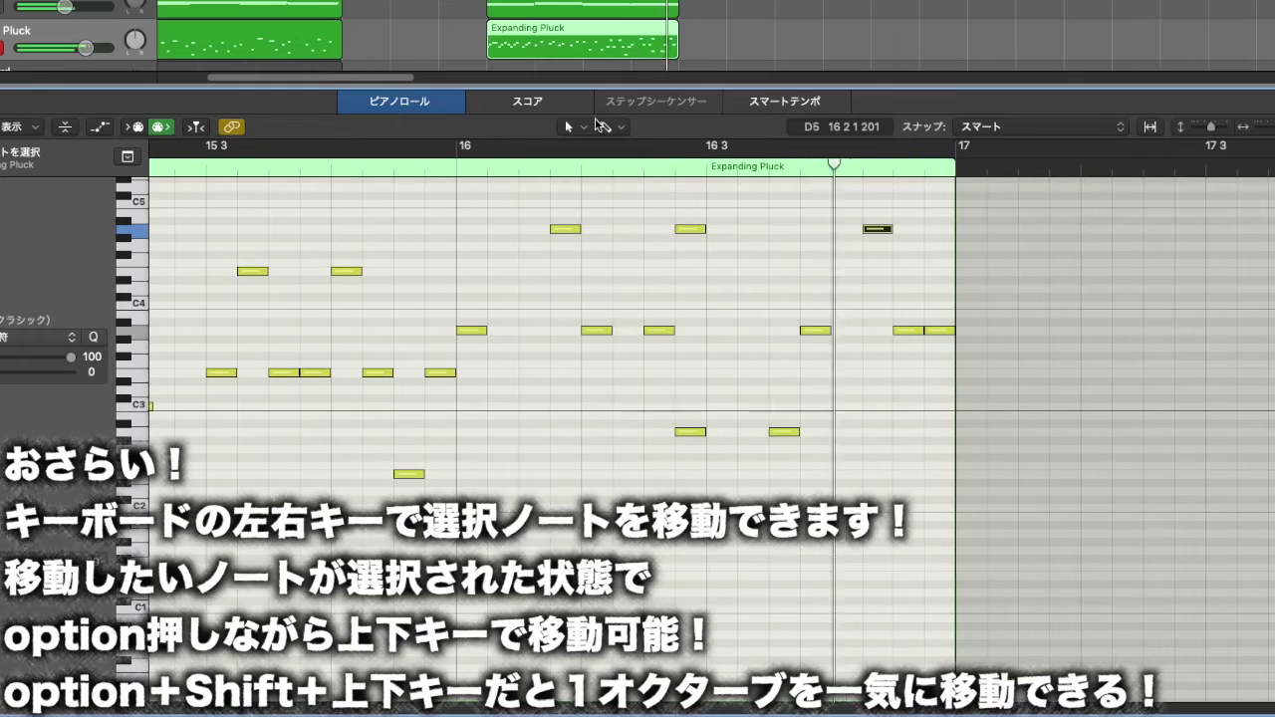
left_click_drag(560, 86, 636, 713)
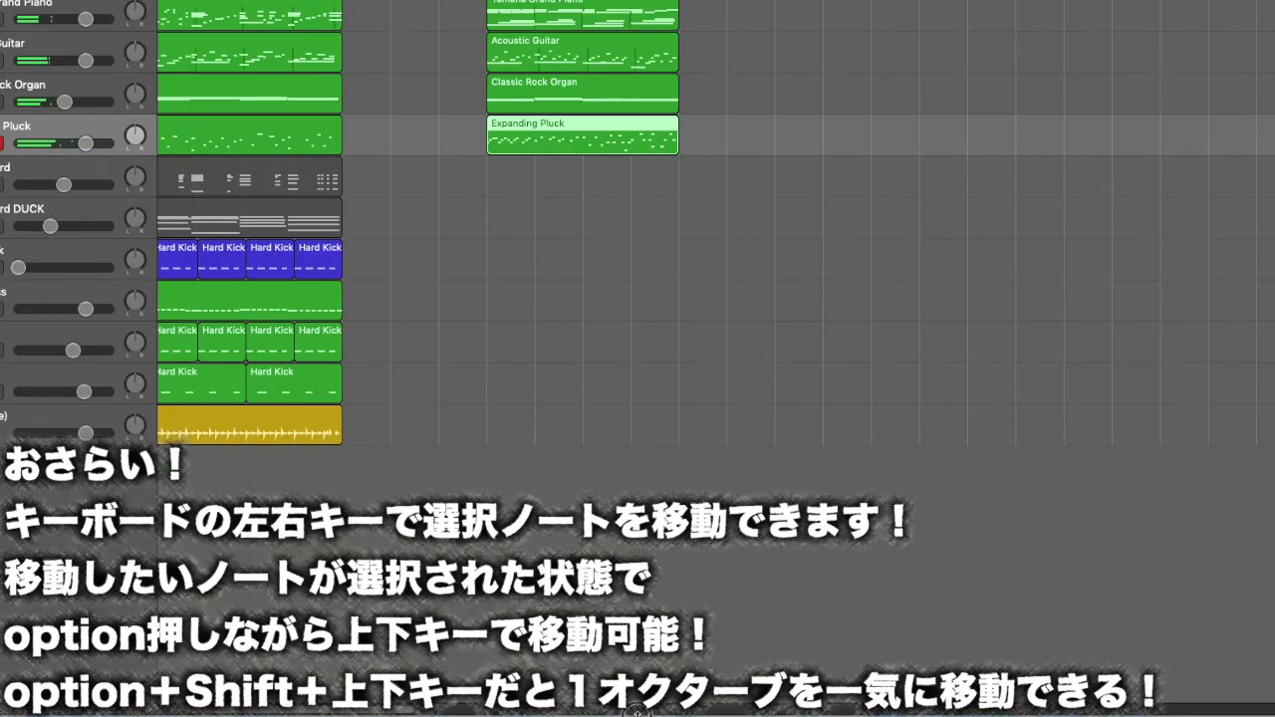